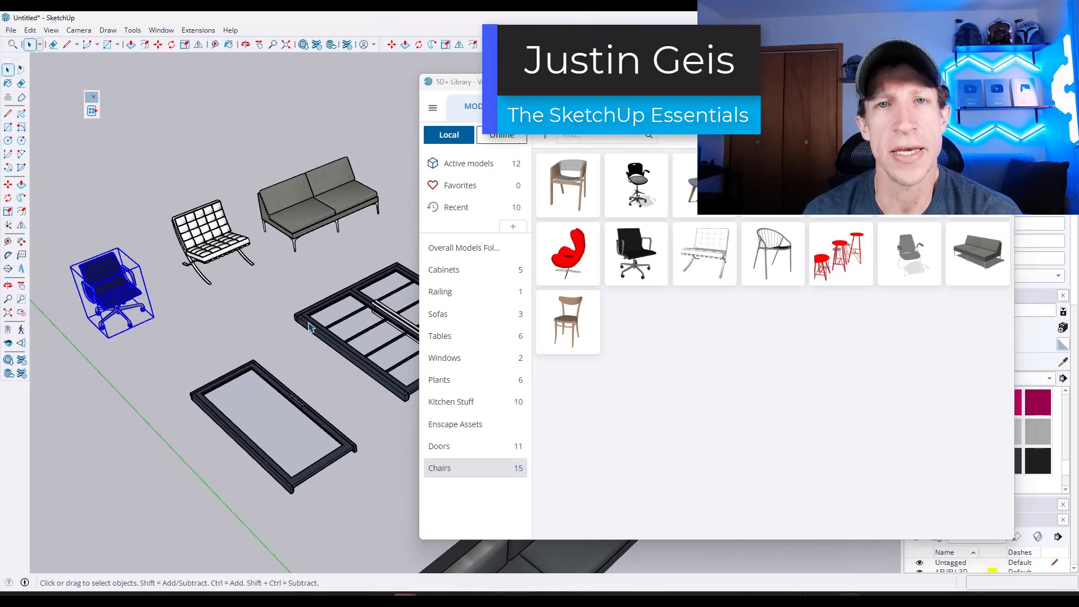
# Step: Swap the selected chairs in the model for other models from the local Chairs collection using Replace Selected
pyautogui.rightClick(771, 271)
pyautogui.click(825, 309)
pyautogui.rightClick(563, 311)
pyautogui.click(617, 350)
pyautogui.rightClick(578, 199)
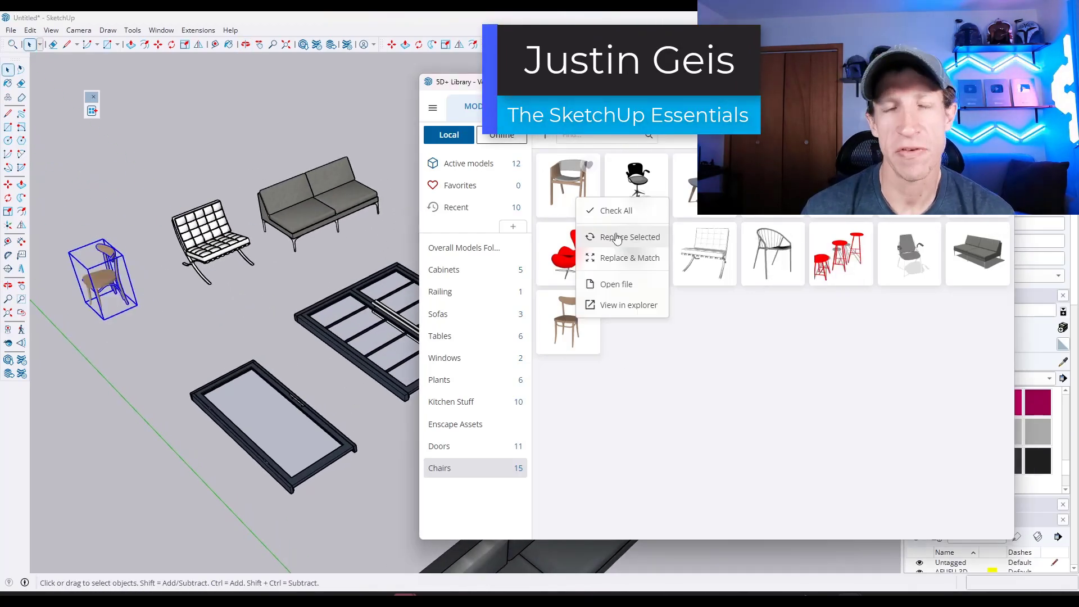
pyautogui.click(617, 237)
pyautogui.rightClick(785, 190)
pyautogui.click(815, 228)
pyautogui.moveTo(261, 222); pyautogui.dragTo(131, 291)
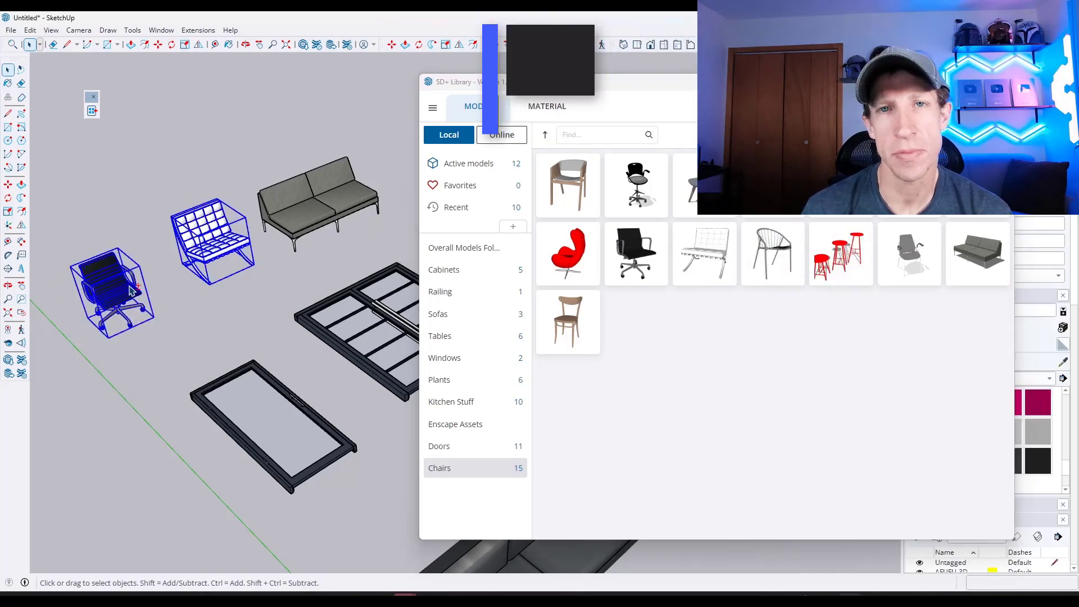
pyautogui.rightClick(569, 321)
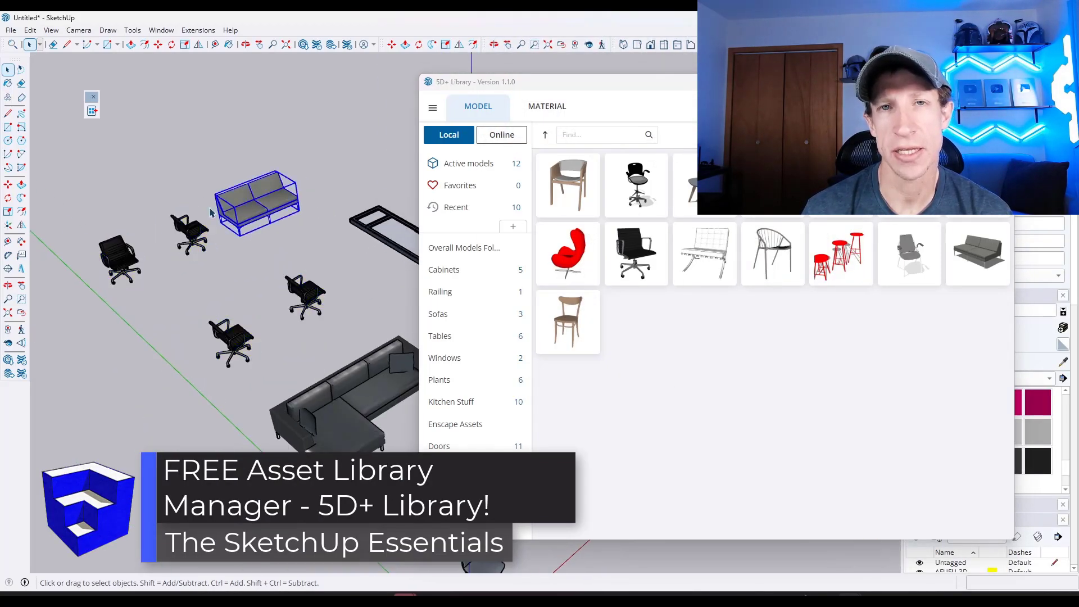
# Step: Try to replace the selected sofa with the white lattice chair from the Chairs collection using Replace & Match
pyautogui.scroll(5, 245, 135)
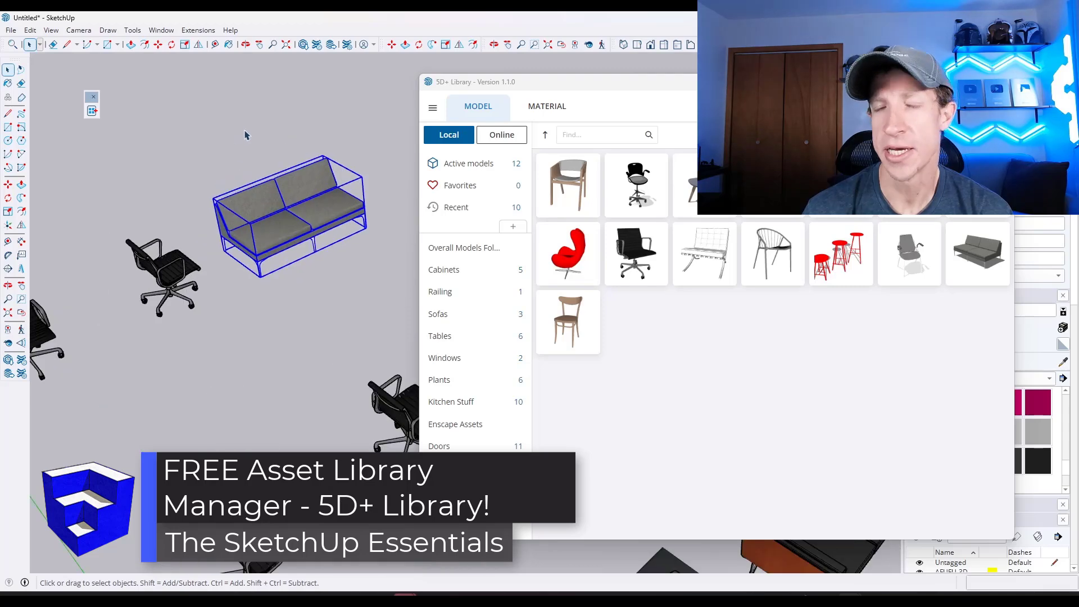
pyautogui.scroll(2, 284, 213)
pyautogui.rightClick(709, 255)
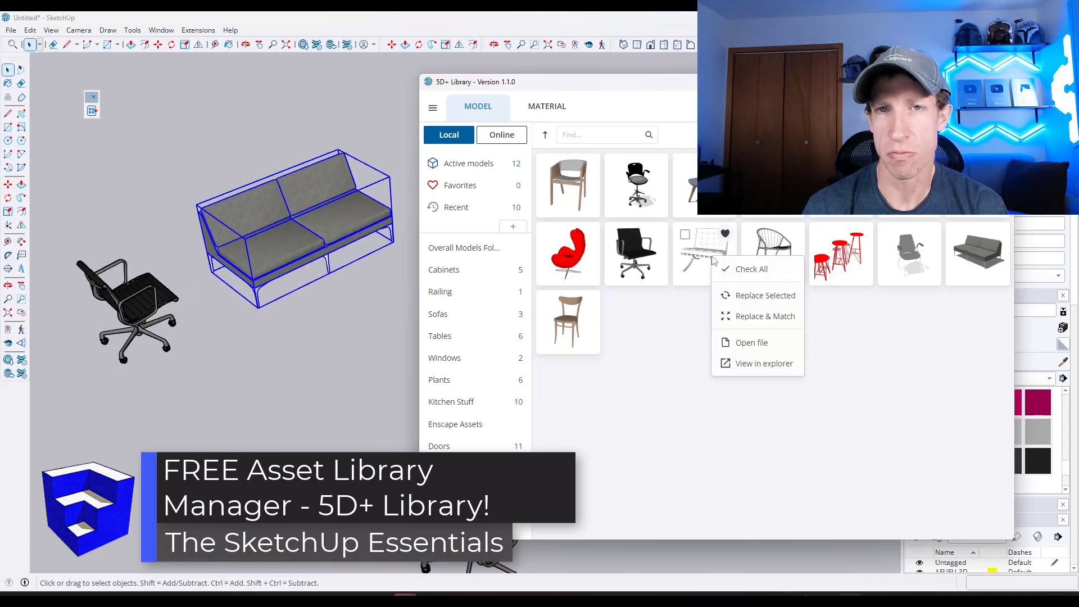
pyautogui.click(758, 322)
pyautogui.click(345, 309)
pyautogui.hotkey('ctrl', 'z')
pyautogui.scroll(-2, 390, 216)
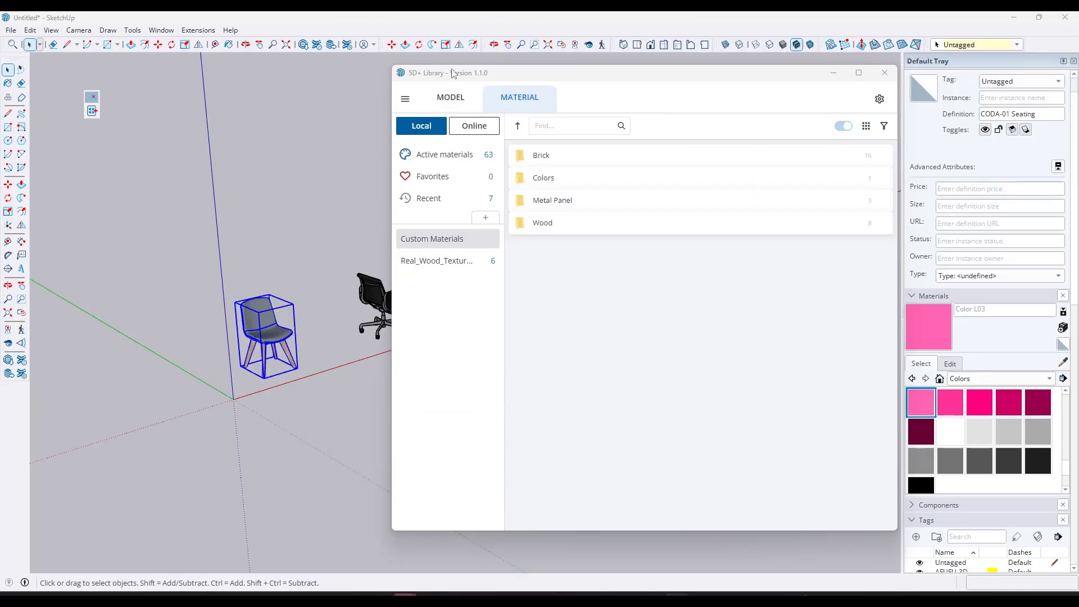
# Step: View the active models listed in the 5D+ Library and close the library window
pyautogui.click(447, 100)
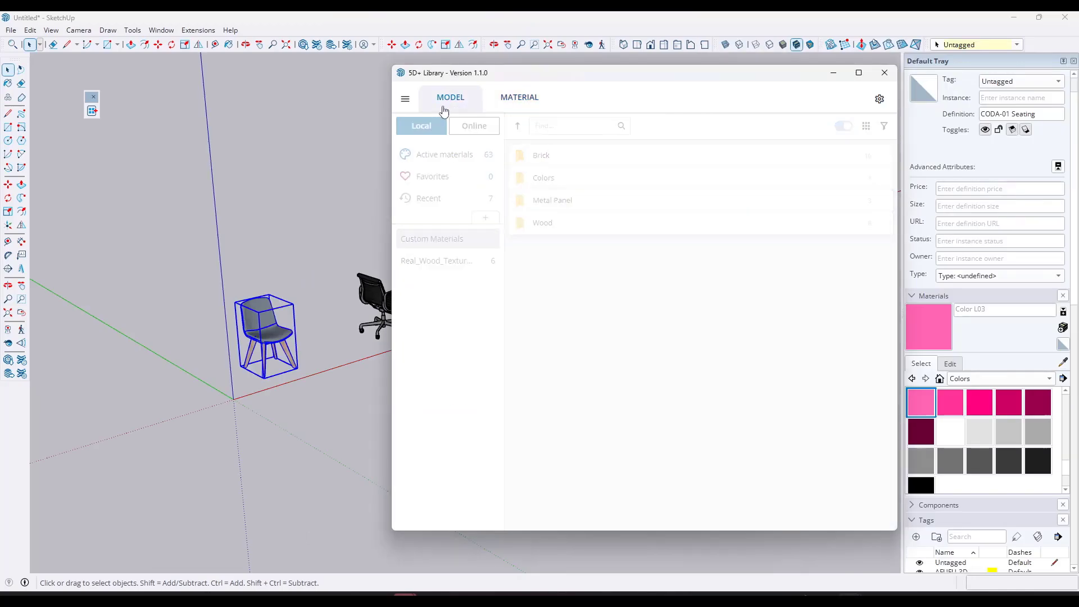
pyautogui.click(441, 154)
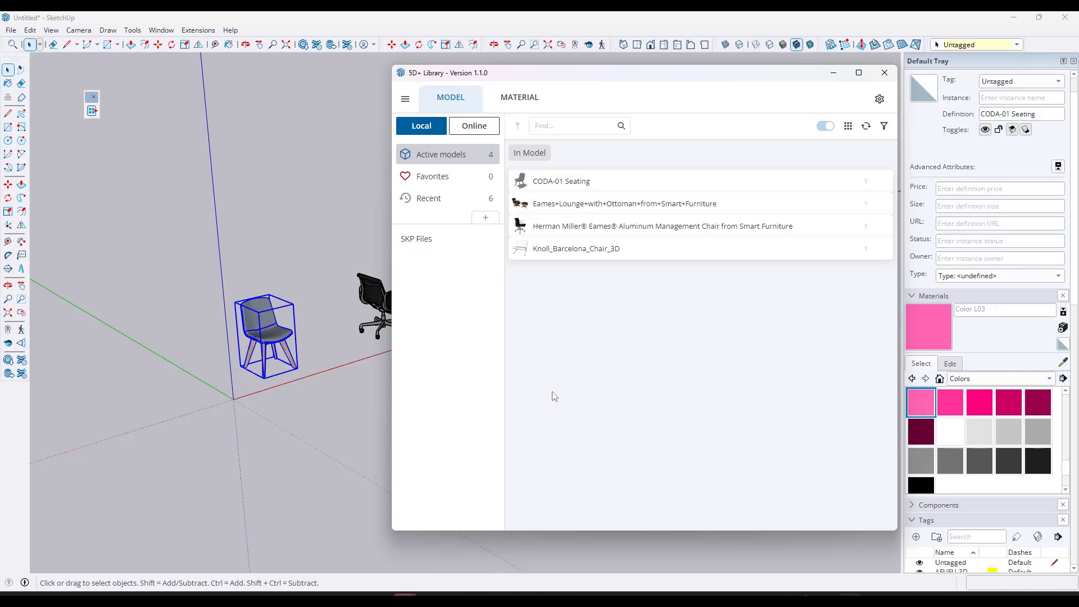
pyautogui.click(884, 72)
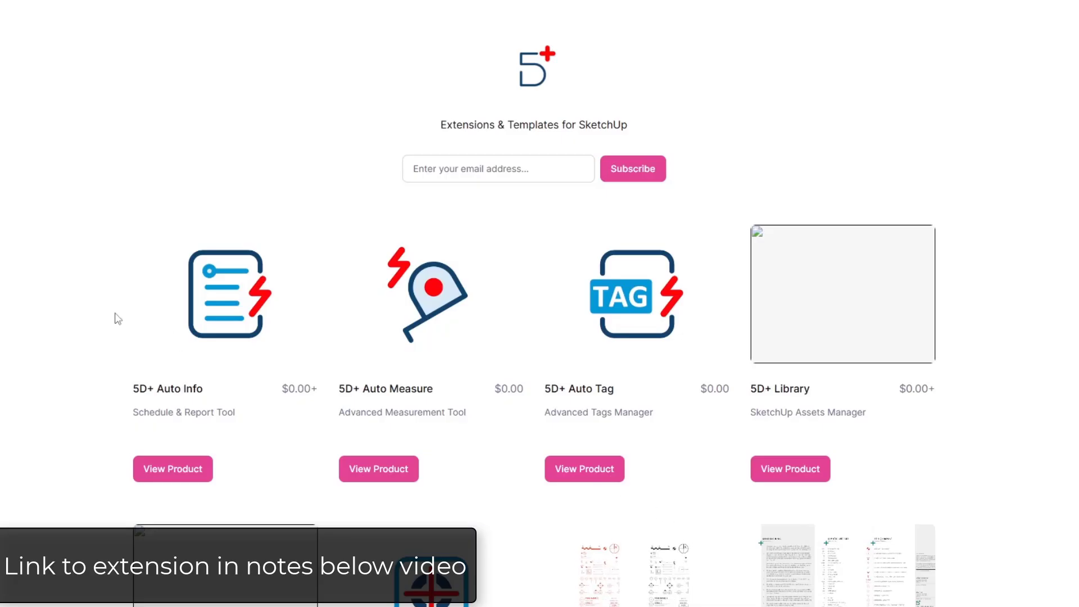
# Step: Look through the extensions in the 5D+ online store and open the 5D+ Library product page
pyautogui.scroll(-2, 104, 276)
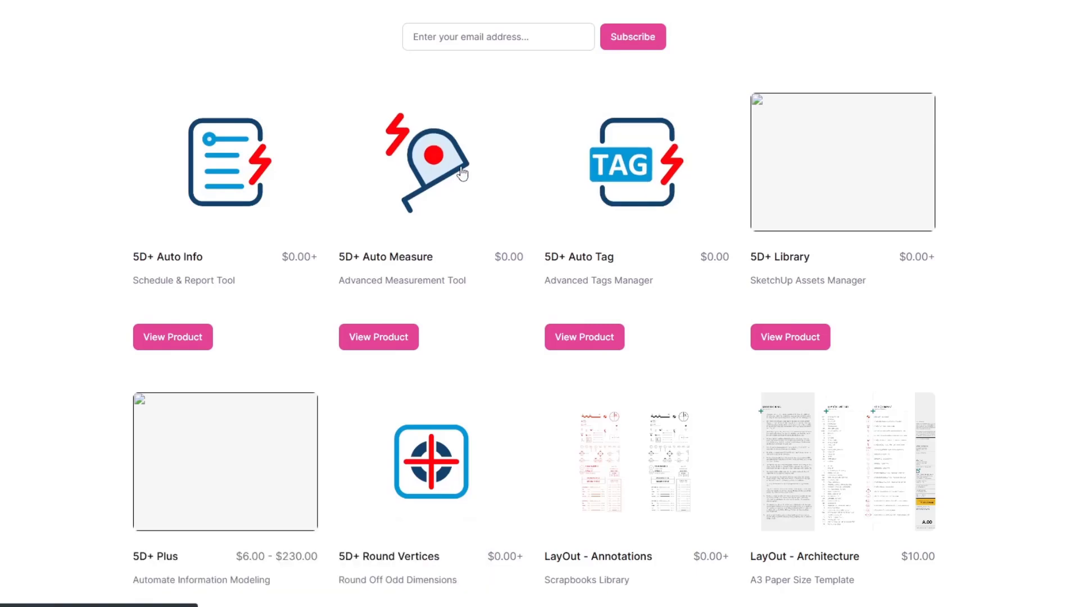
pyautogui.scroll(2, 601, 199)
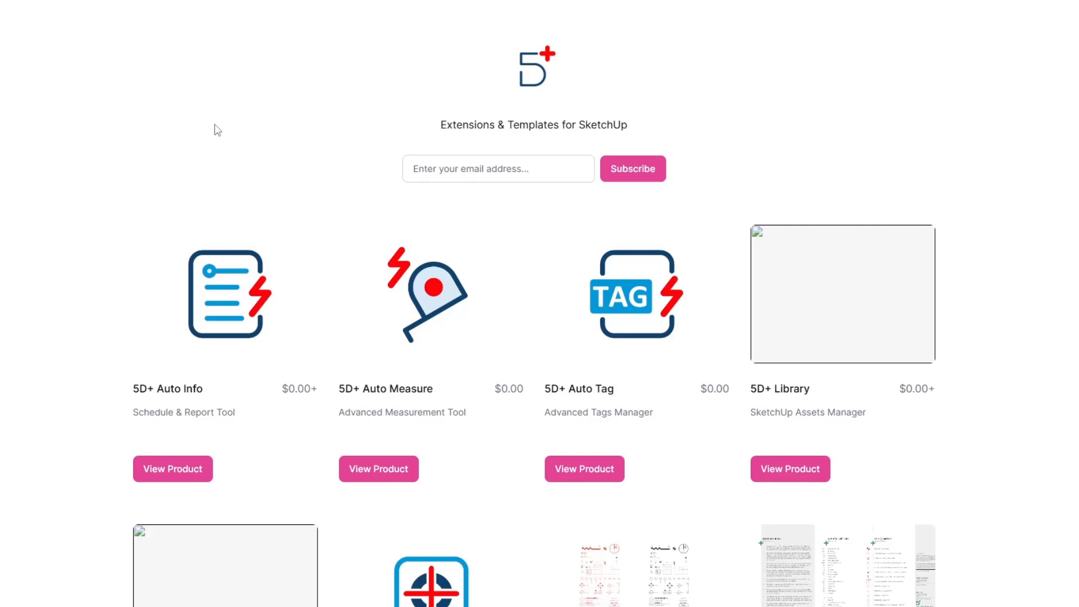
pyautogui.scroll(-5, 217, 130)
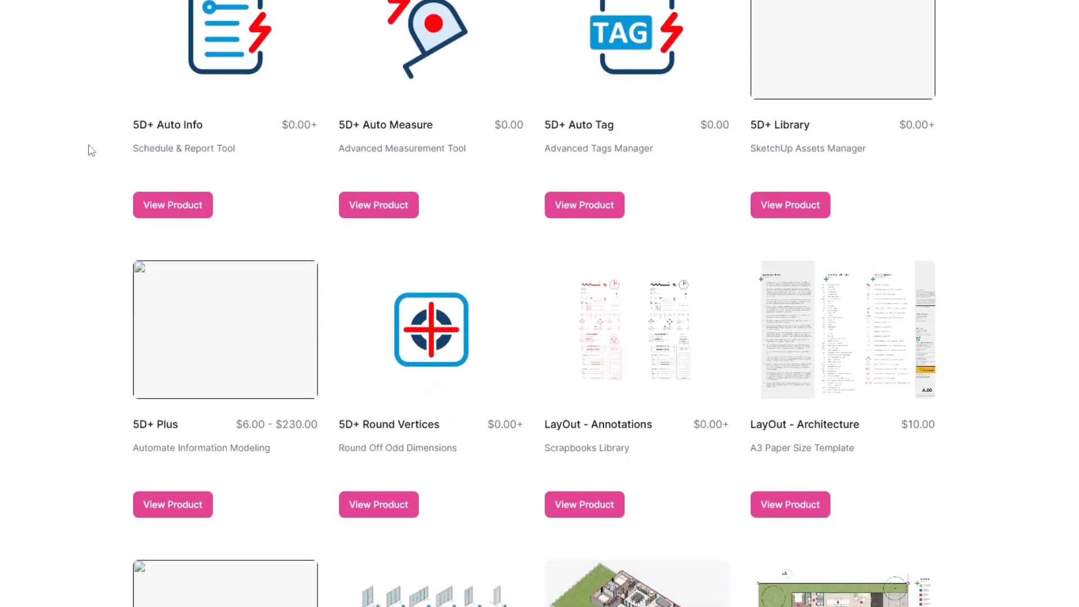
pyautogui.scroll(5, 89, 149)
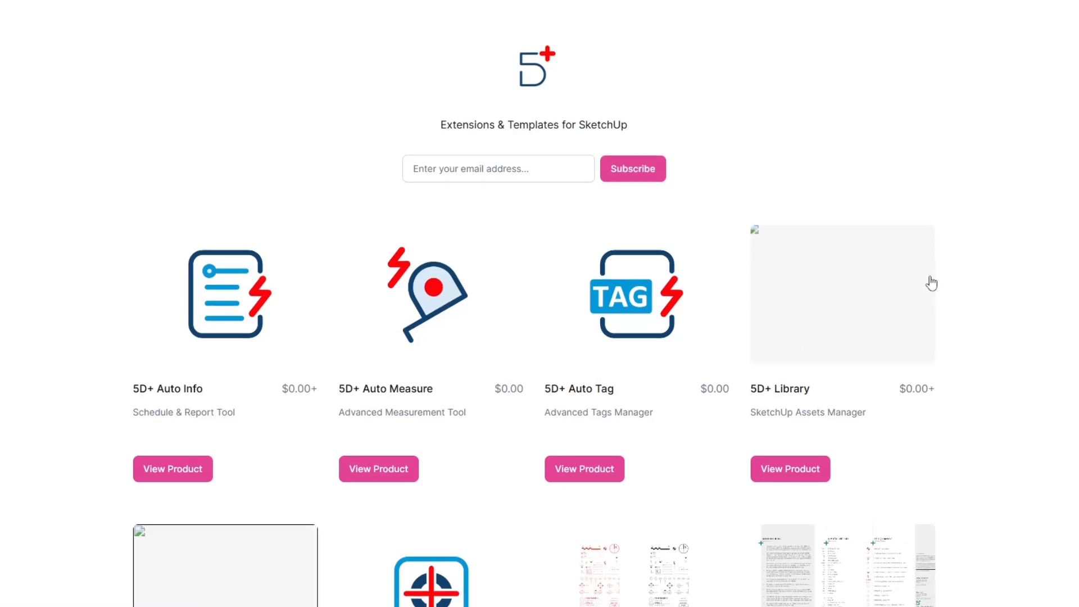
pyautogui.click(919, 320)
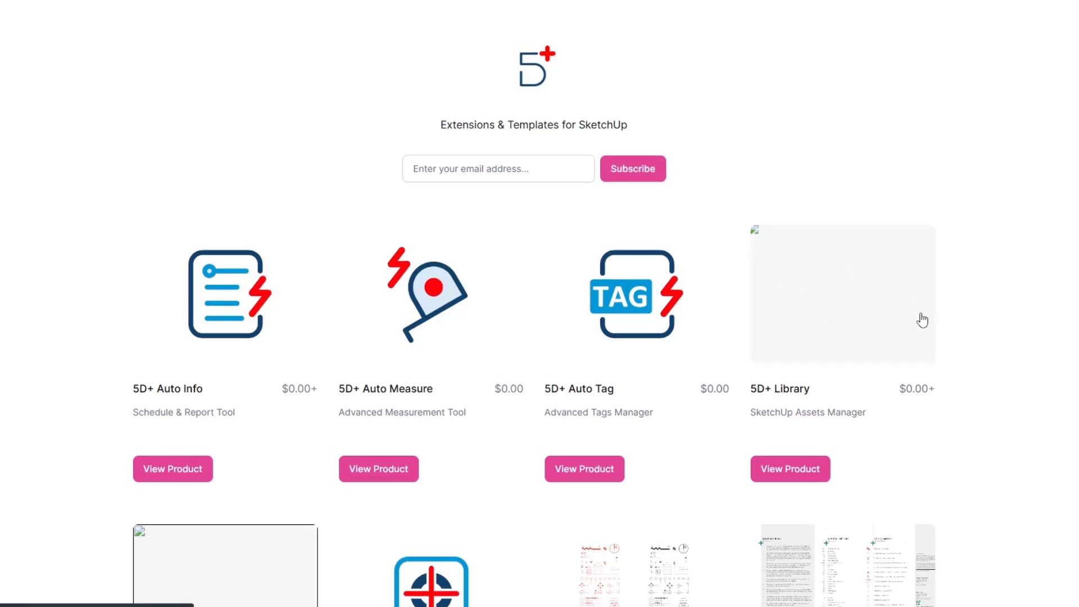
pyautogui.scroll(-1, 837, 252)
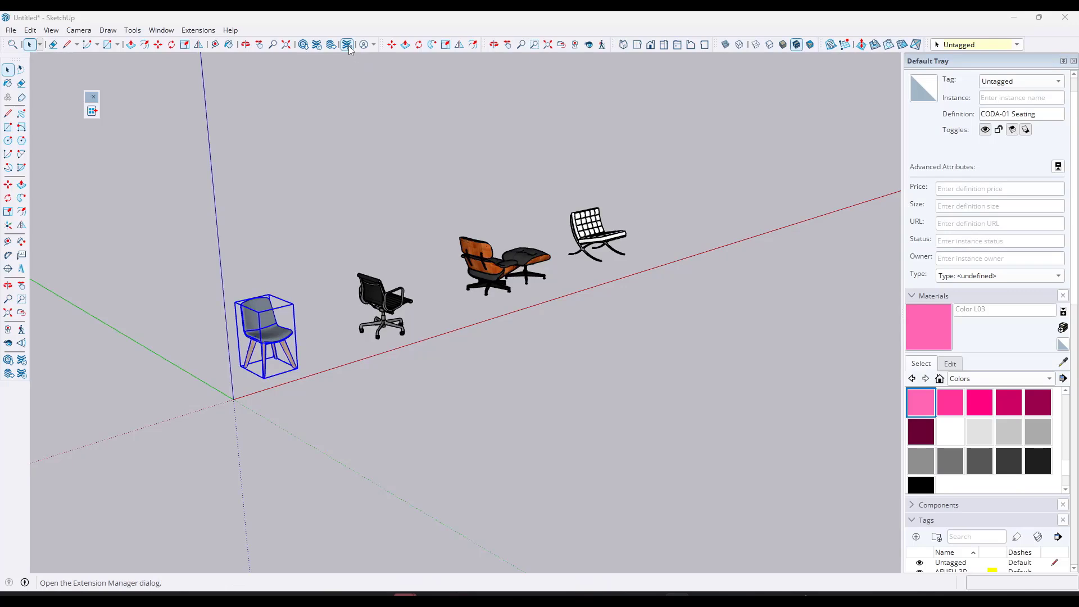
# Step: Check the Extension Manager and the list of available toolbars for the 5D+ Library entry
pyautogui.click(347, 45)
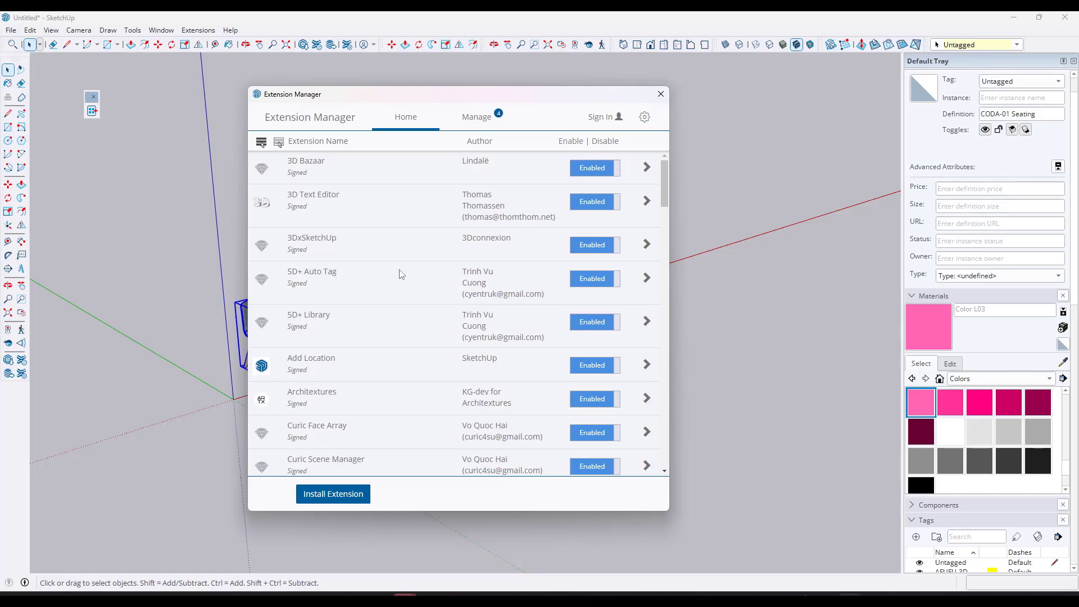
pyautogui.click(661, 94)
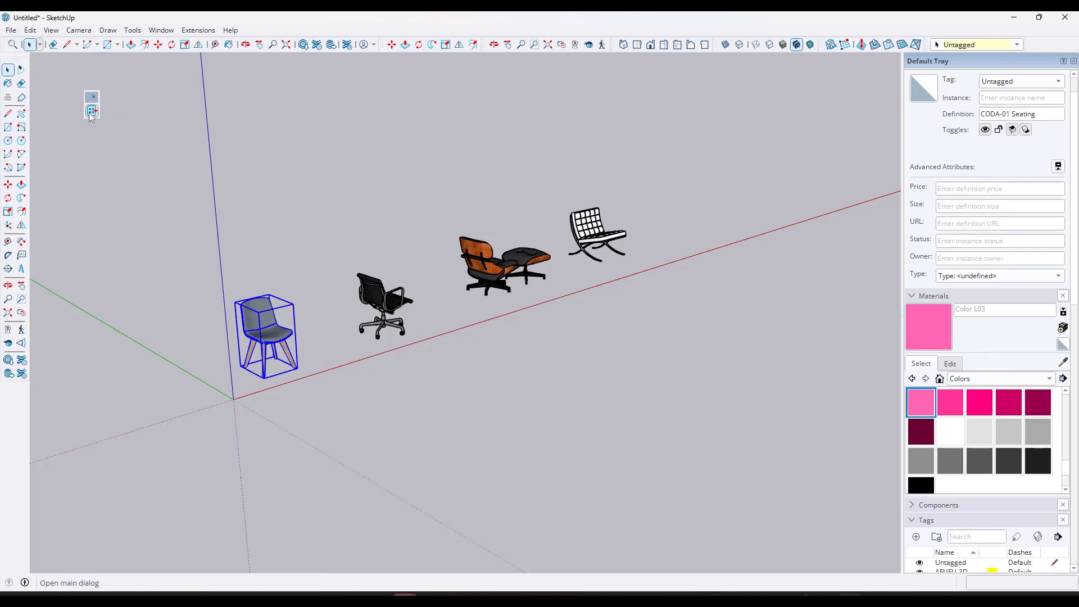
pyautogui.rightClick(1035, 46)
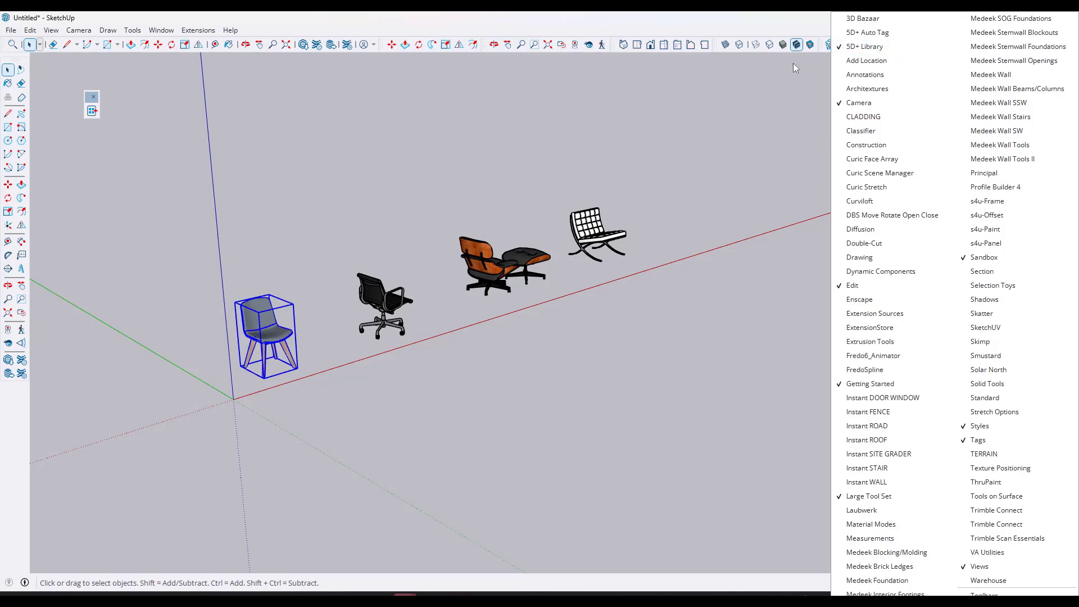
pyautogui.click(715, 101)
# Step: Reopen the 5D+ Library window and open the user manual from its settings
pyautogui.click(92, 111)
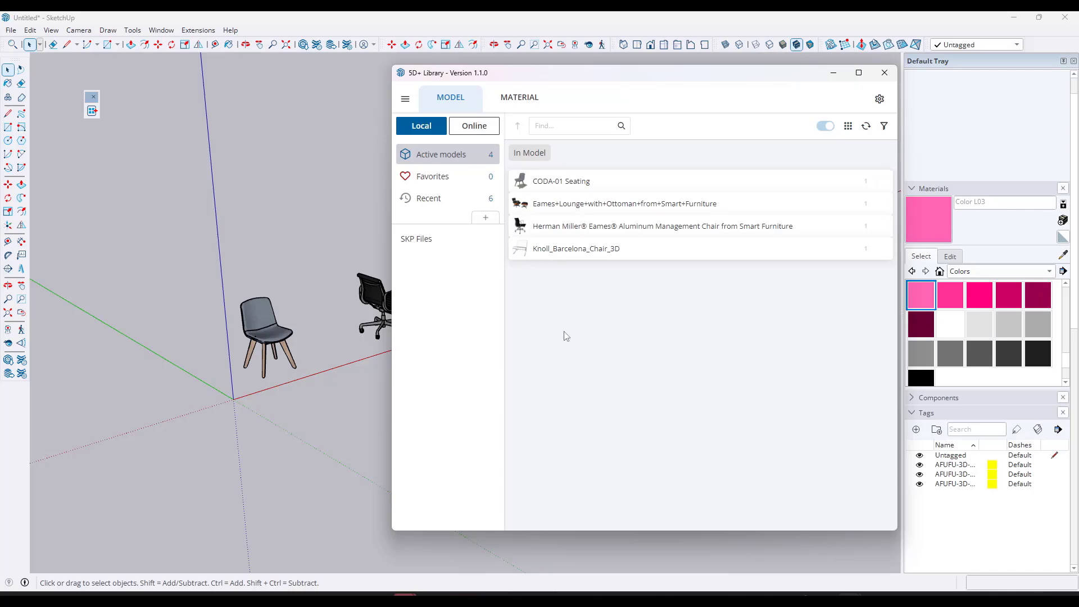
pyautogui.click(879, 99)
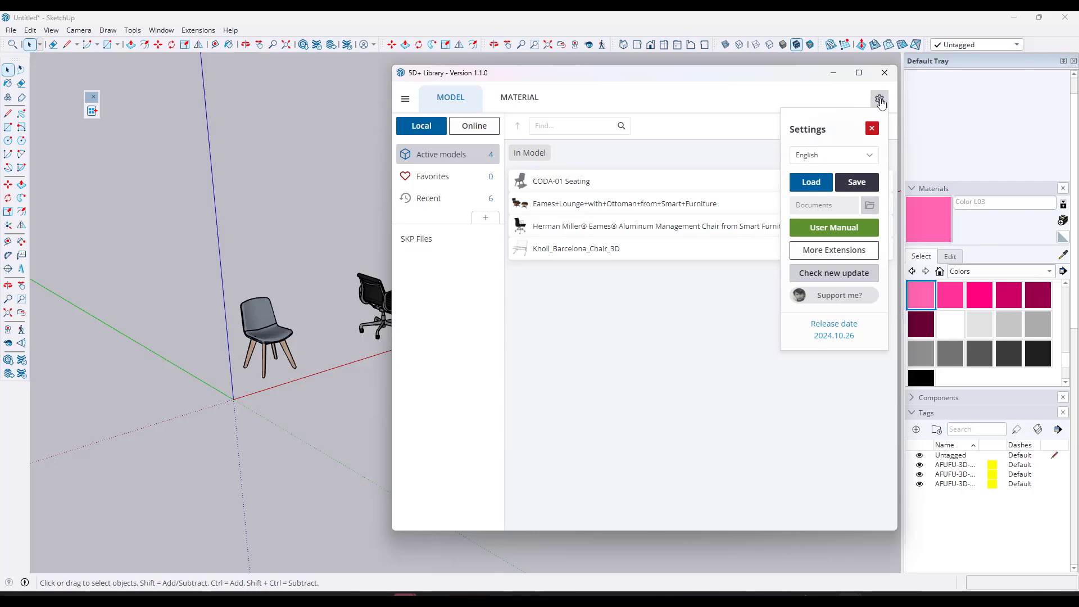
pyautogui.click(830, 227)
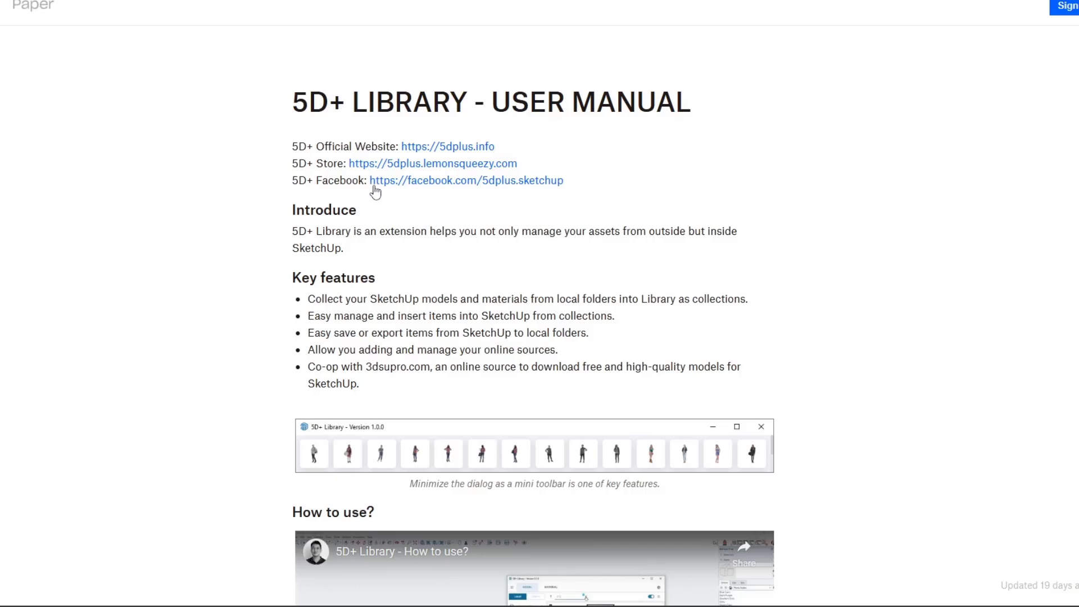
# Step: Read through the 5D+ Library user manual, covering the key features, how-to videos and numbered dialog overview
pyautogui.scroll(-3, 270, 243)
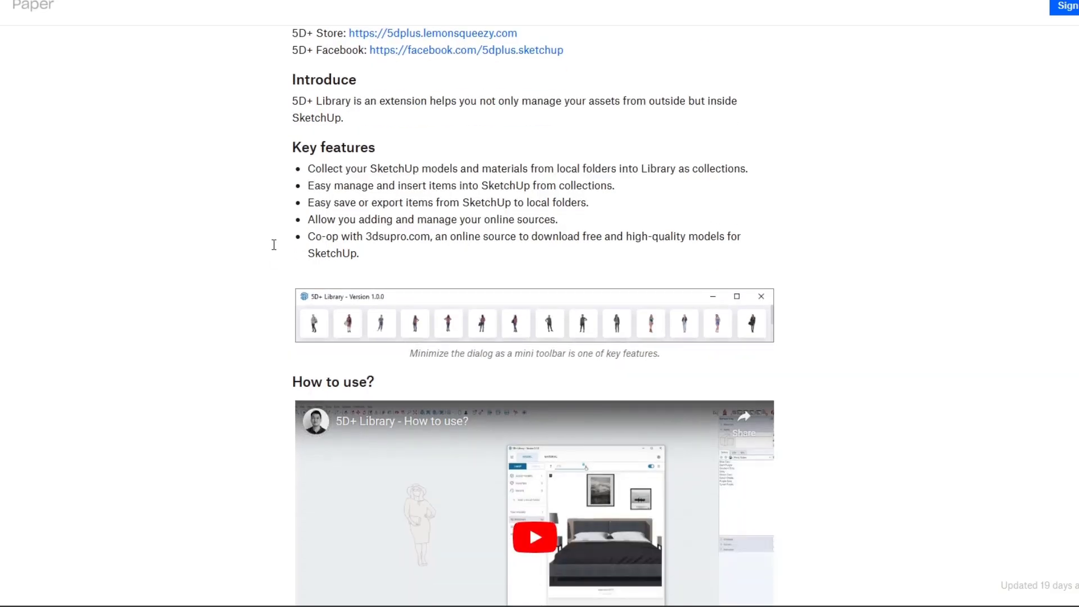
pyautogui.scroll(-10, 265, 247)
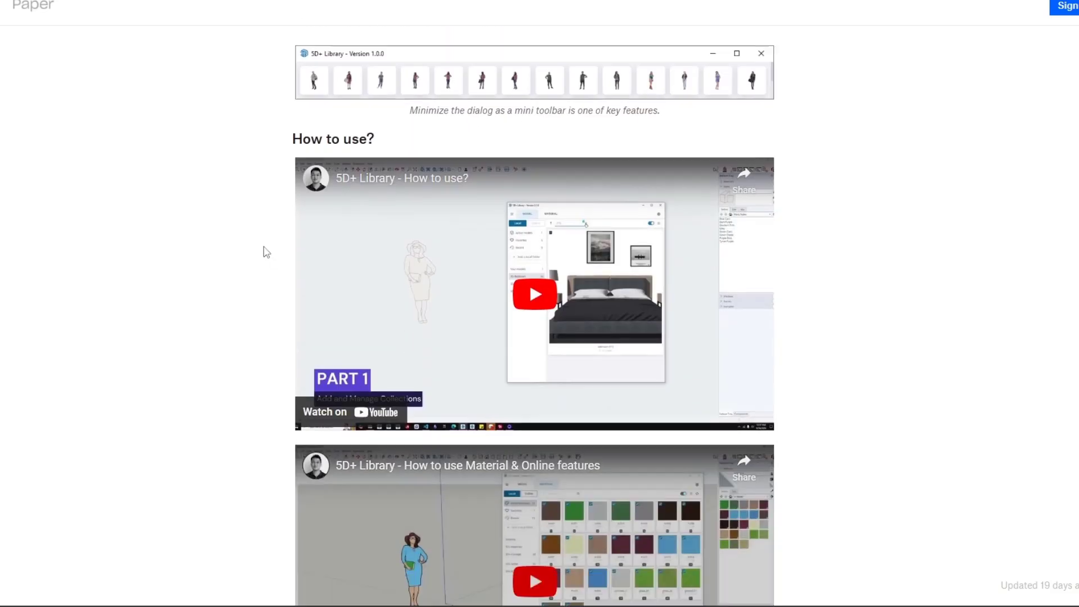
pyautogui.scroll(-12, 266, 252)
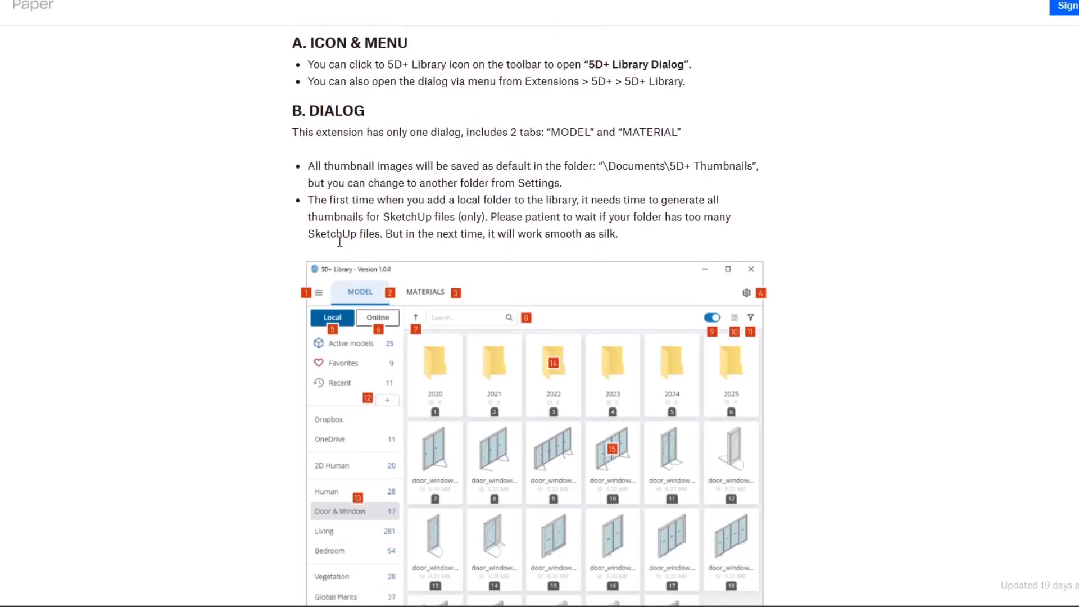
pyautogui.scroll(-13, 633, 238)
pyautogui.scroll(20, 422, 306)
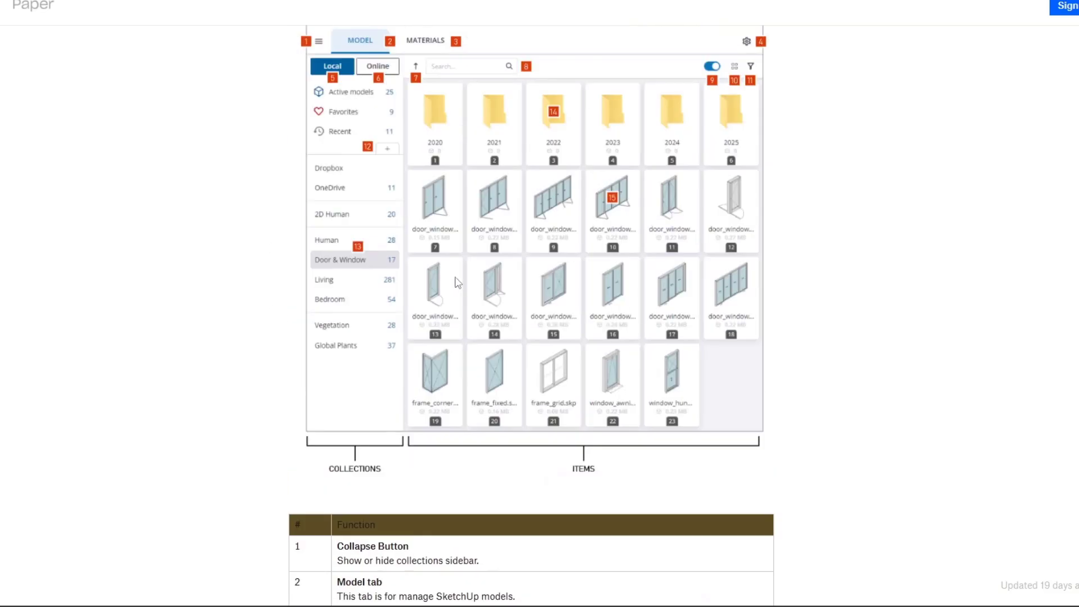
pyautogui.scroll(5, 475, 239)
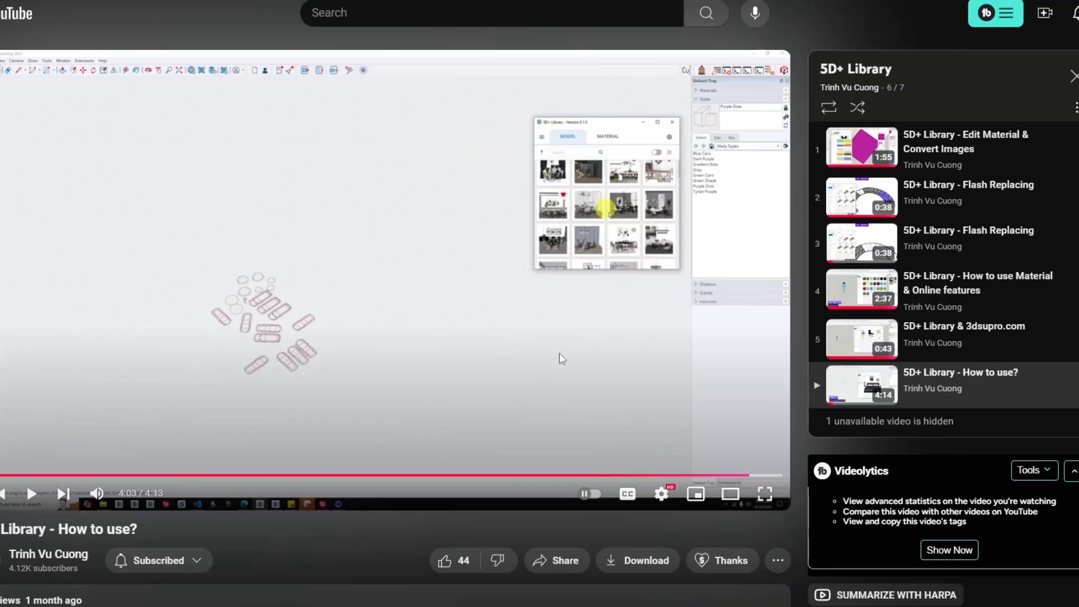
# Step: Open the developer's YouTube channel playlists and start the 5D+ Library playlist
pyautogui.scroll(-3, 112, 537)
pyautogui.click(140, 481)
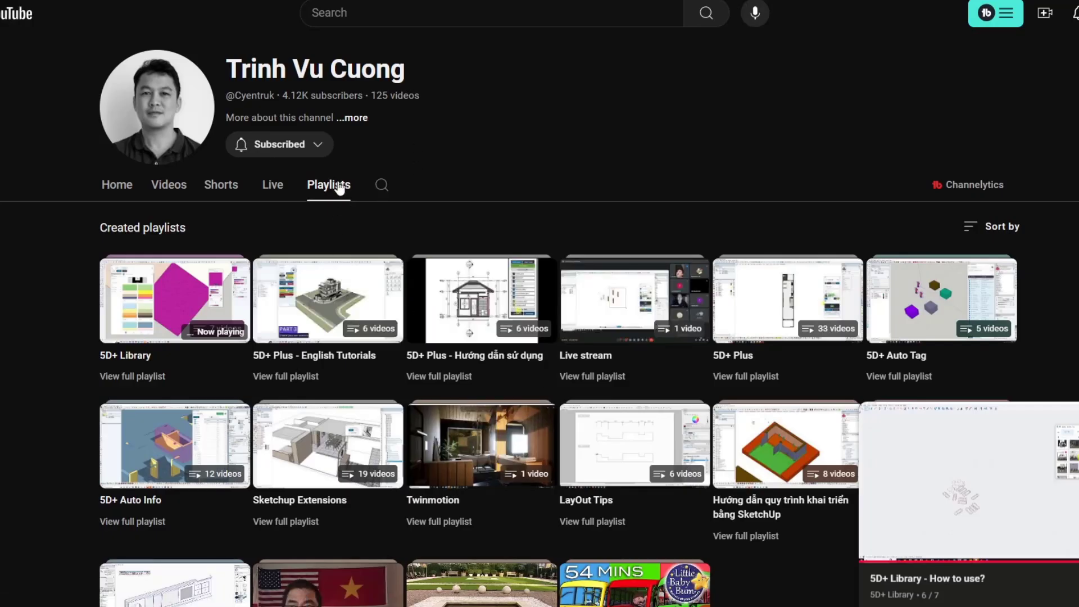
pyautogui.click(125, 358)
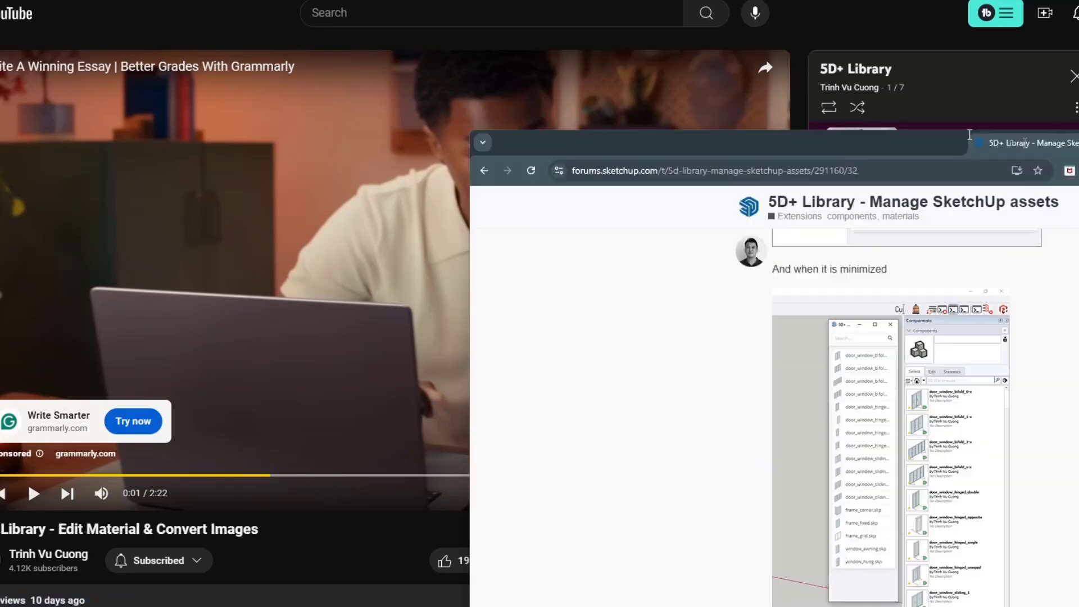
# Step: Examine the SketchUp forum thread "5D+ Library - Manage SketchUp assets" from its first post through the user replies
pyautogui.scroll(5, 731, 224)
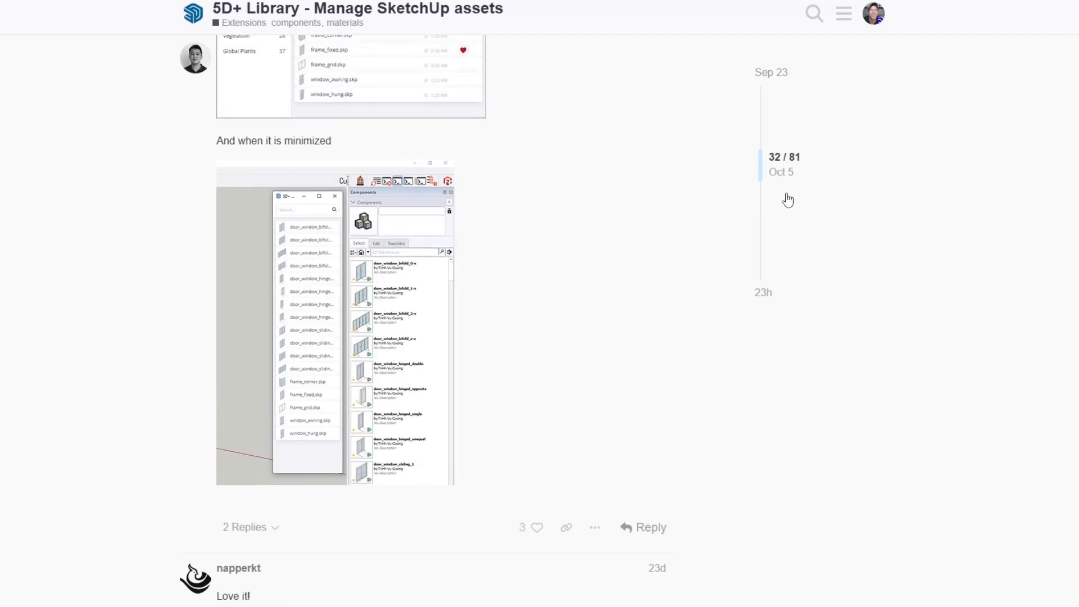
pyautogui.scroll(-5, 899, 236)
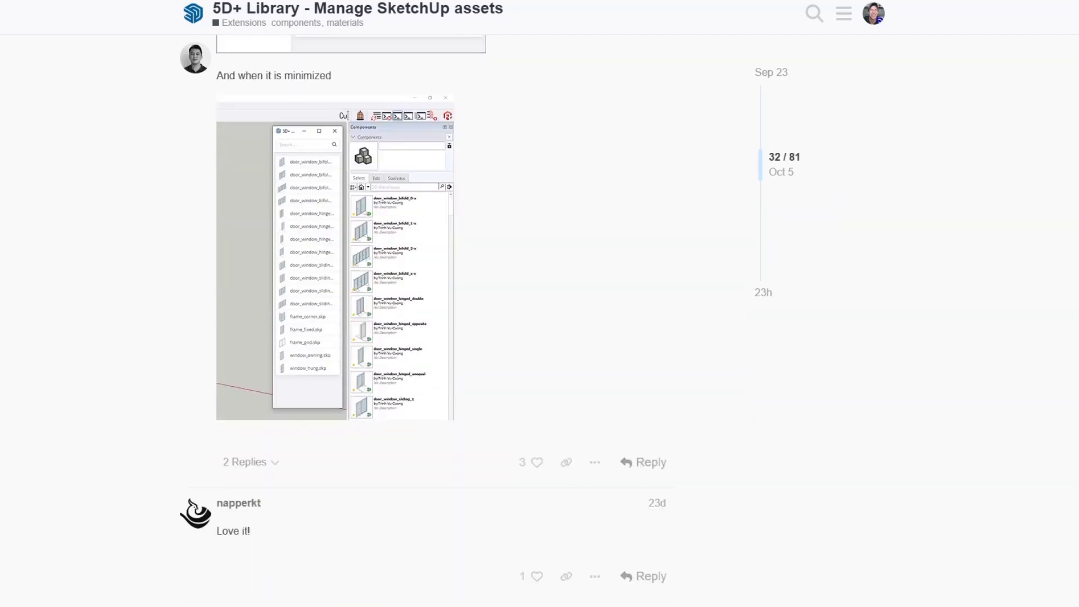
pyautogui.scroll(20, 252, 124)
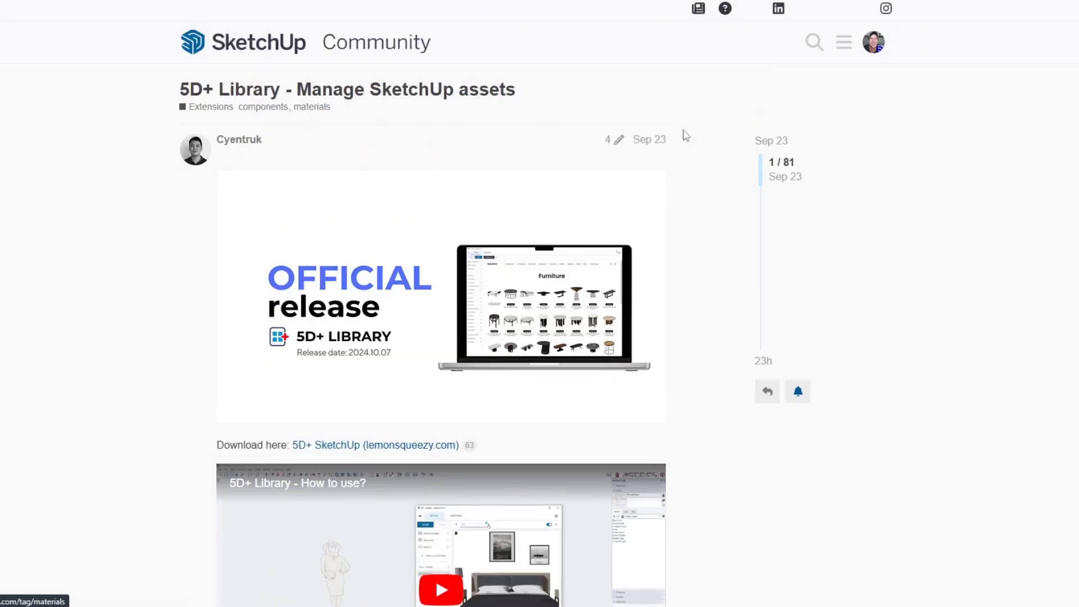
pyautogui.scroll(-20, 841, 228)
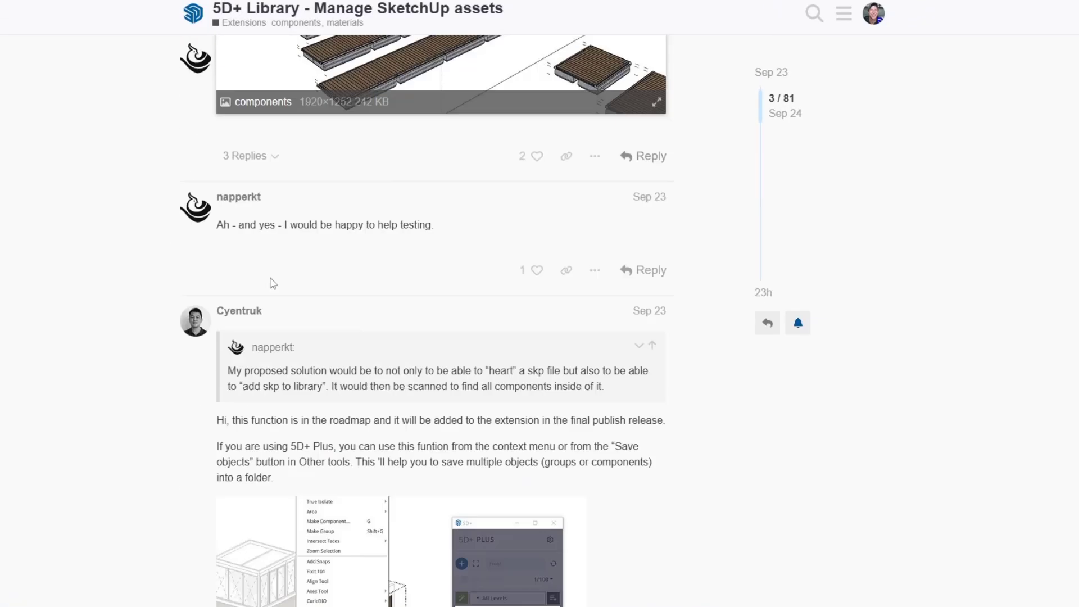
pyautogui.scroll(-10, 162, 250)
pyautogui.scroll(-20, 164, 220)
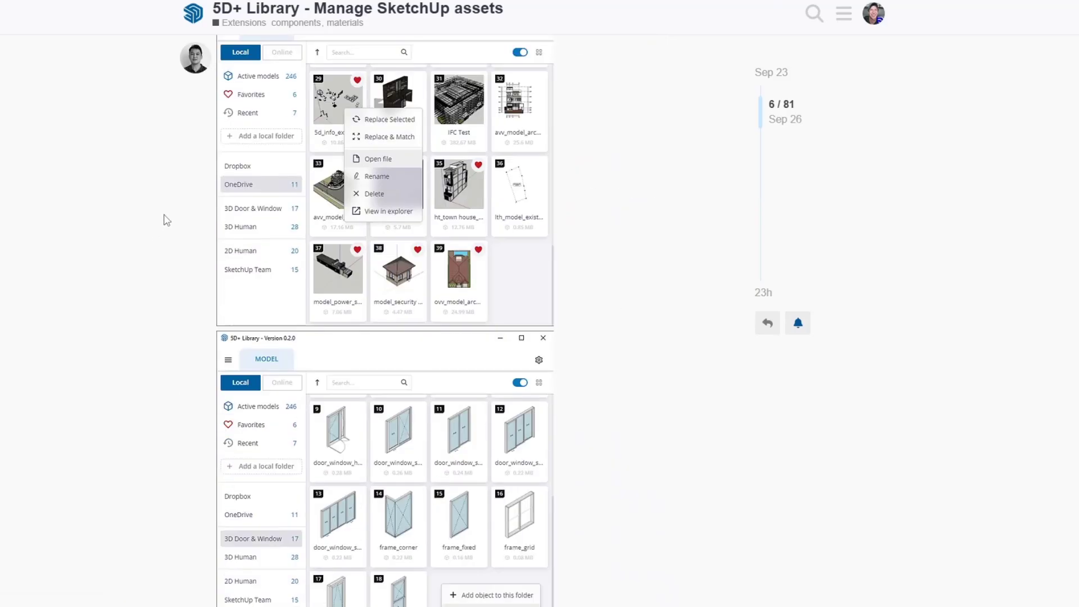
pyautogui.scroll(-20, 144, 231)
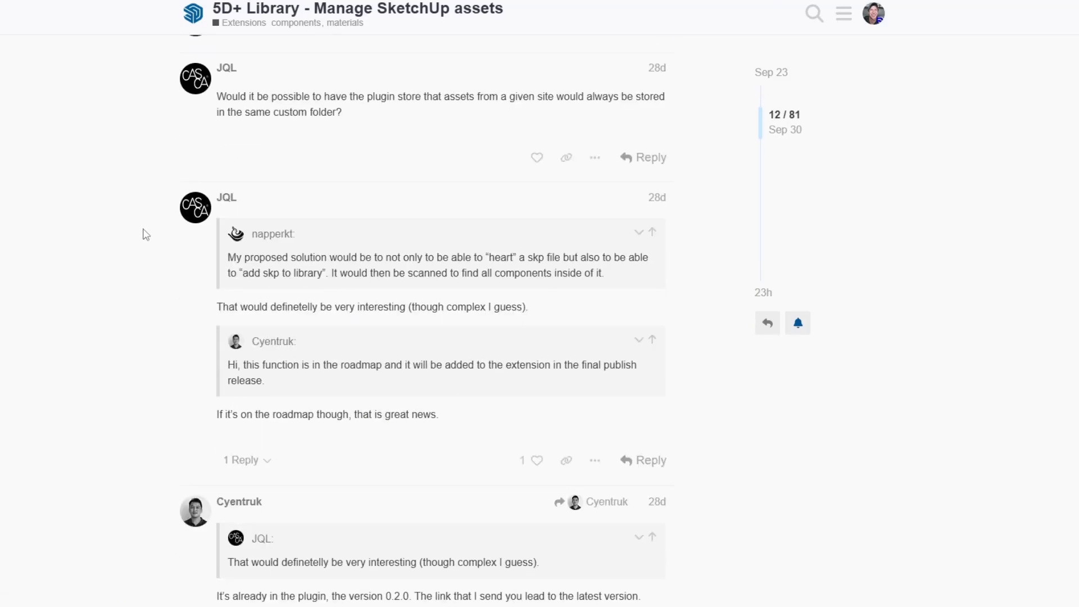
pyautogui.scroll(-20, 392, 261)
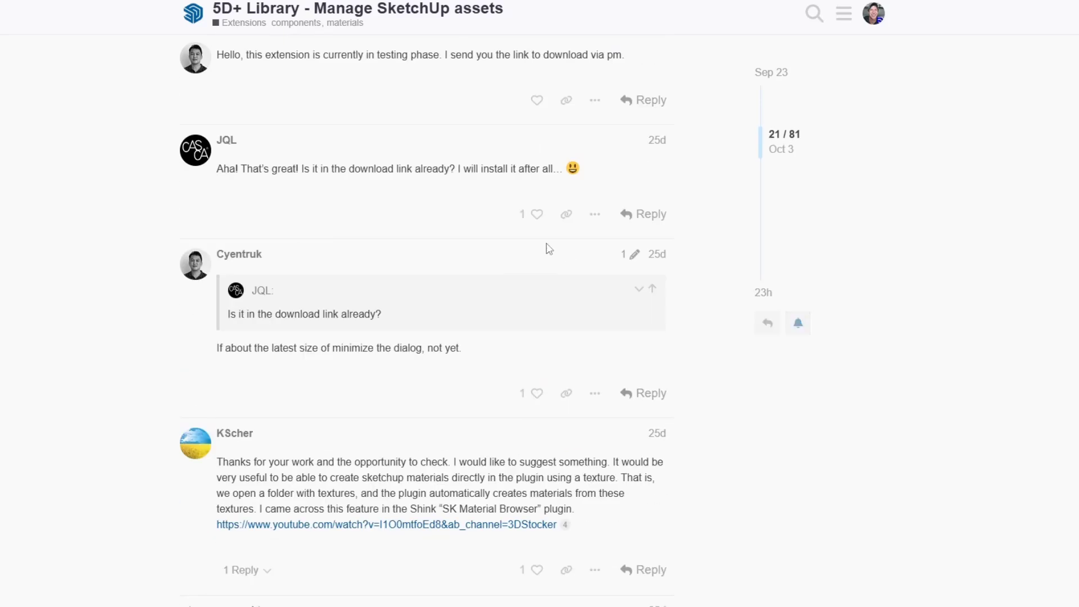
# Step: Examine the remaining replies in the SketchUp forum thread, including the official release announcement and the Flash Replacing video post
pyautogui.scroll(-20, 137, 271)
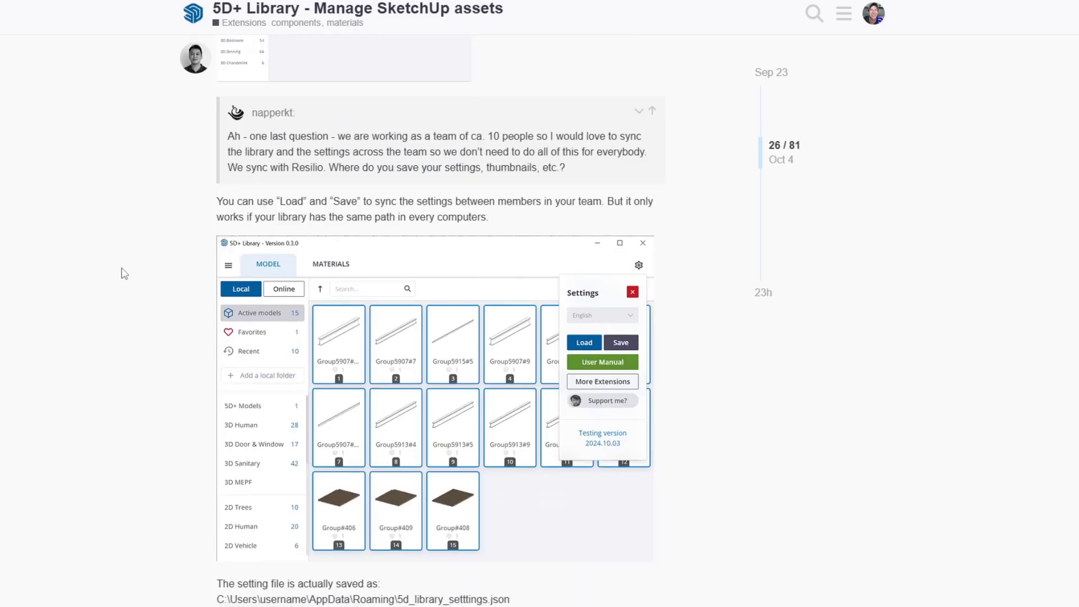
pyautogui.scroll(-20, 735, 320)
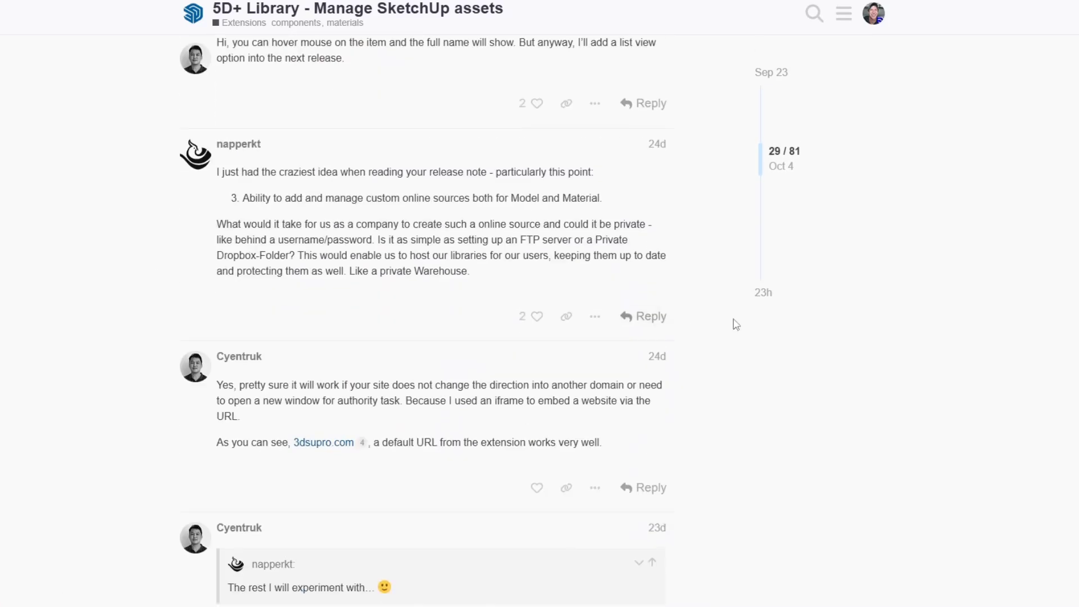
pyautogui.scroll(-20, 651, 329)
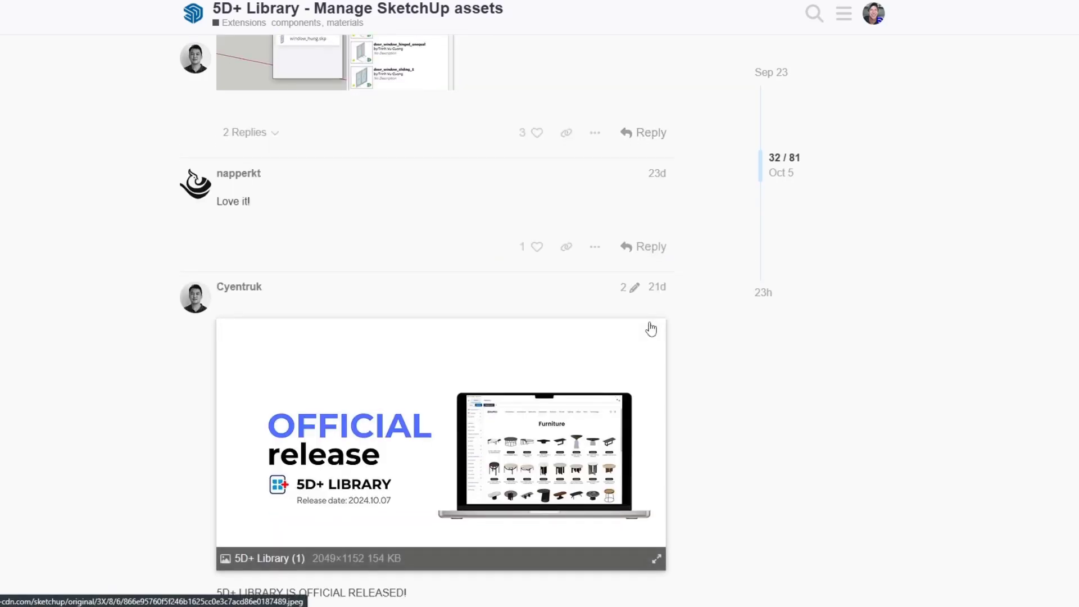
pyautogui.scroll(-20, 703, 335)
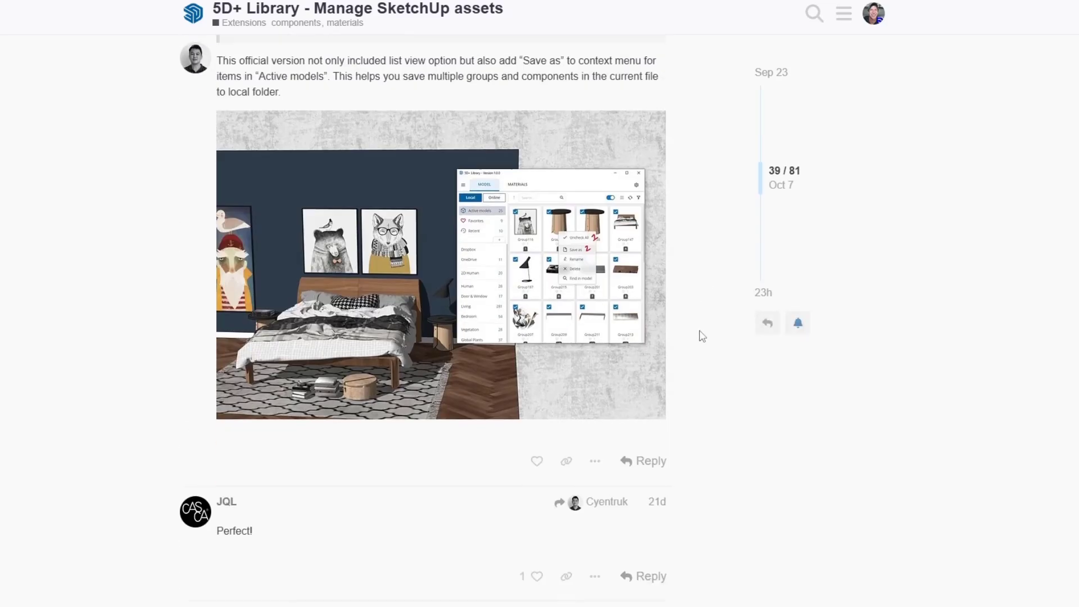
pyautogui.scroll(-7, 114, 226)
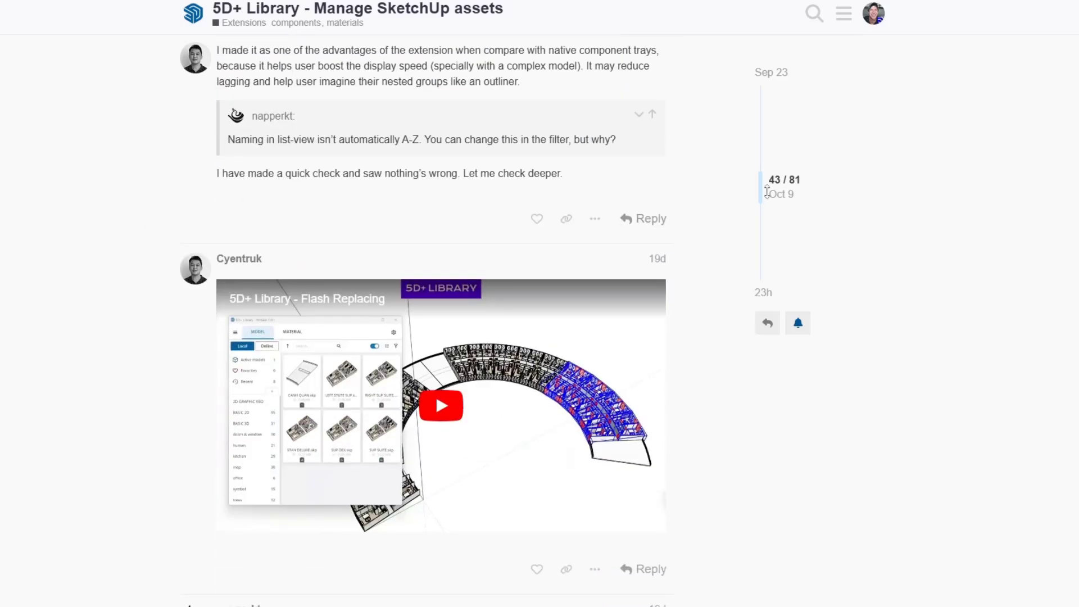
pyautogui.moveTo(771, 190); pyautogui.dragTo(778, 277)
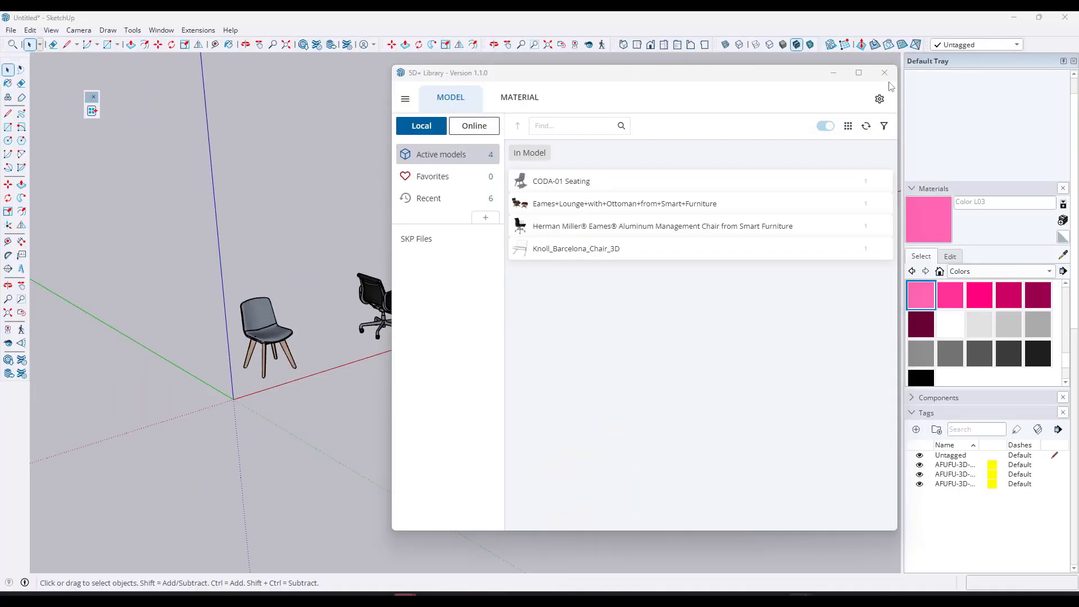
# Step: Review the model sources in the 5D+ Library window: Online, Local, Favorites, Recent and Active models
pyautogui.moveTo(767, 74); pyautogui.dragTo(570, 85)
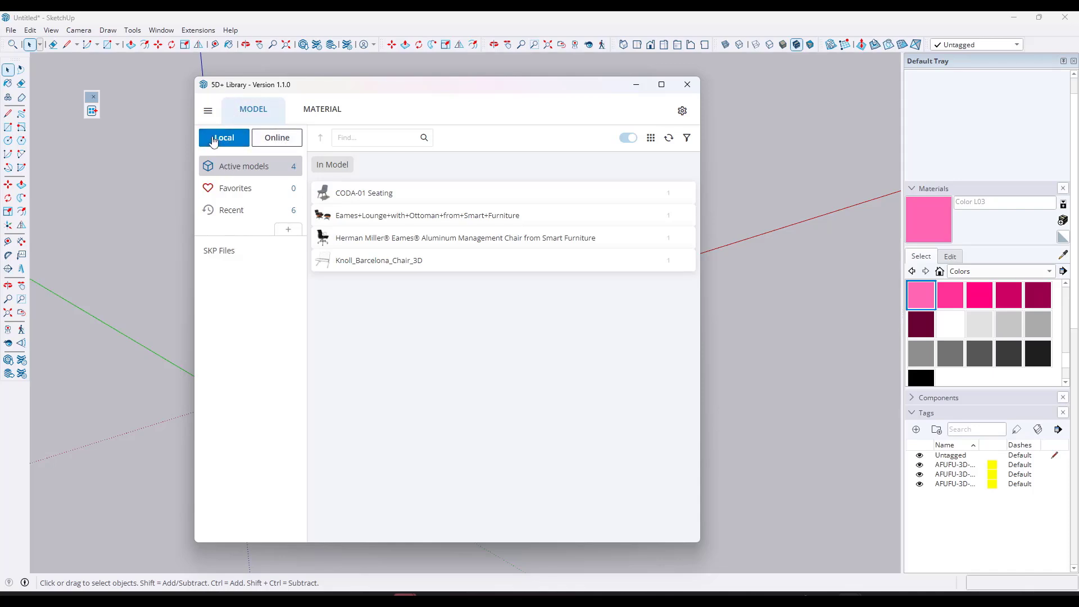
pyautogui.click(264, 141)
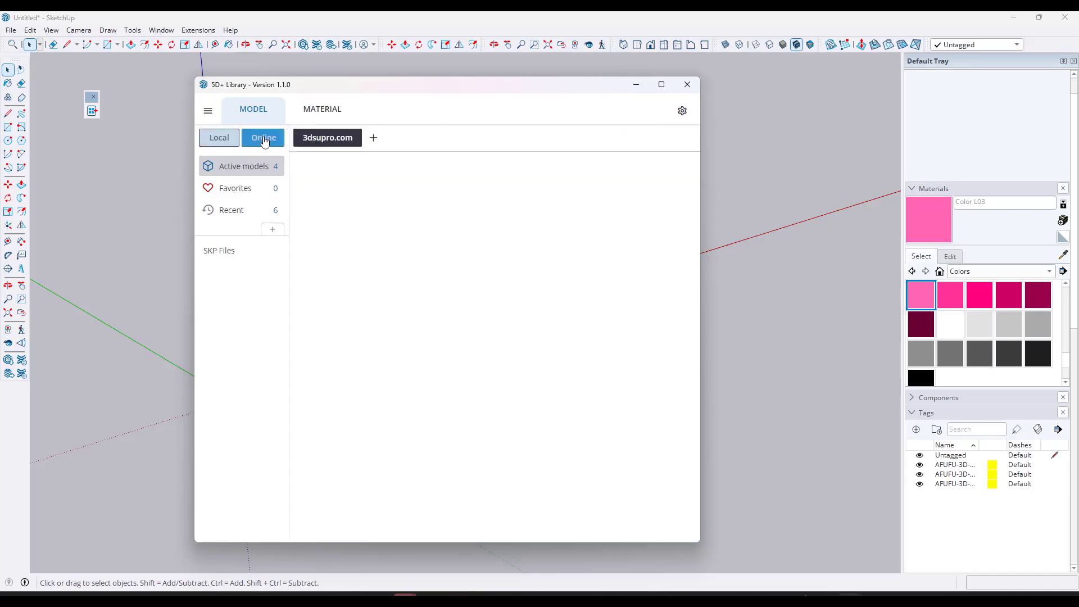
pyautogui.click(230, 140)
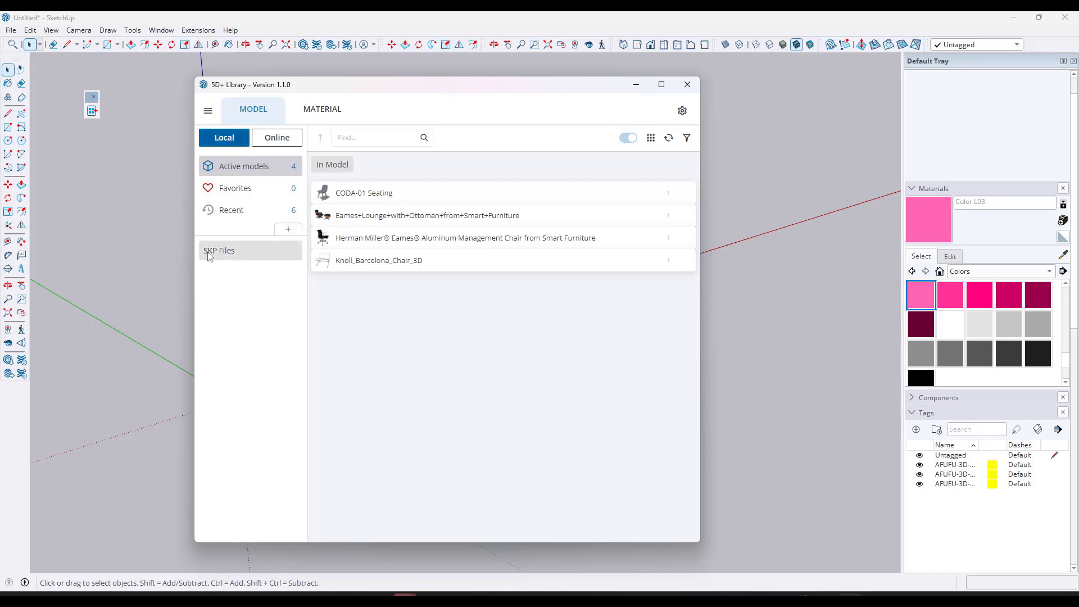
pyautogui.click(231, 189)
pyautogui.click(230, 209)
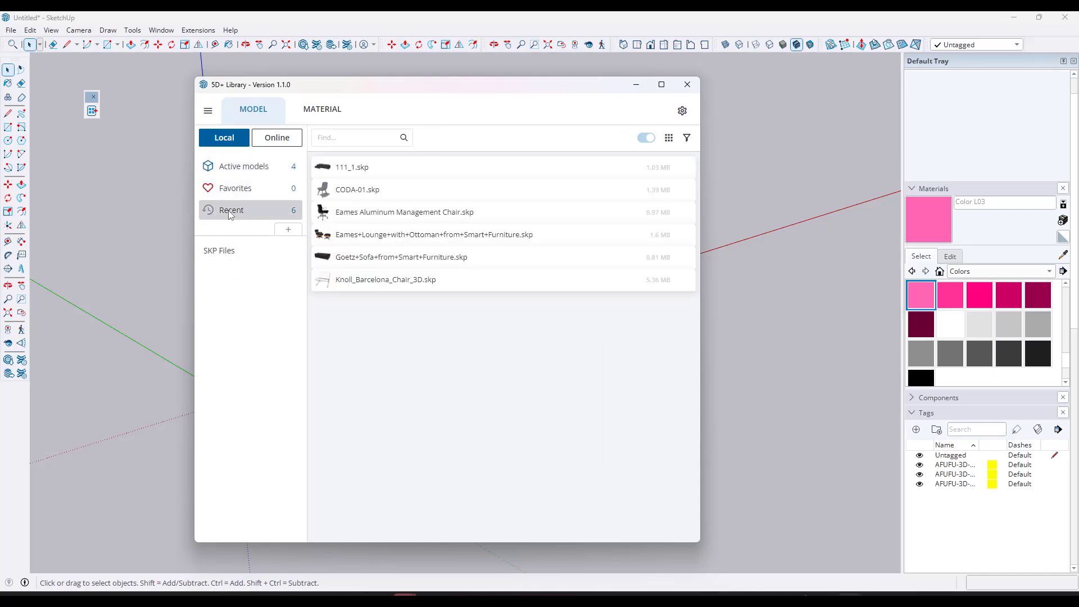
pyautogui.click(236, 174)
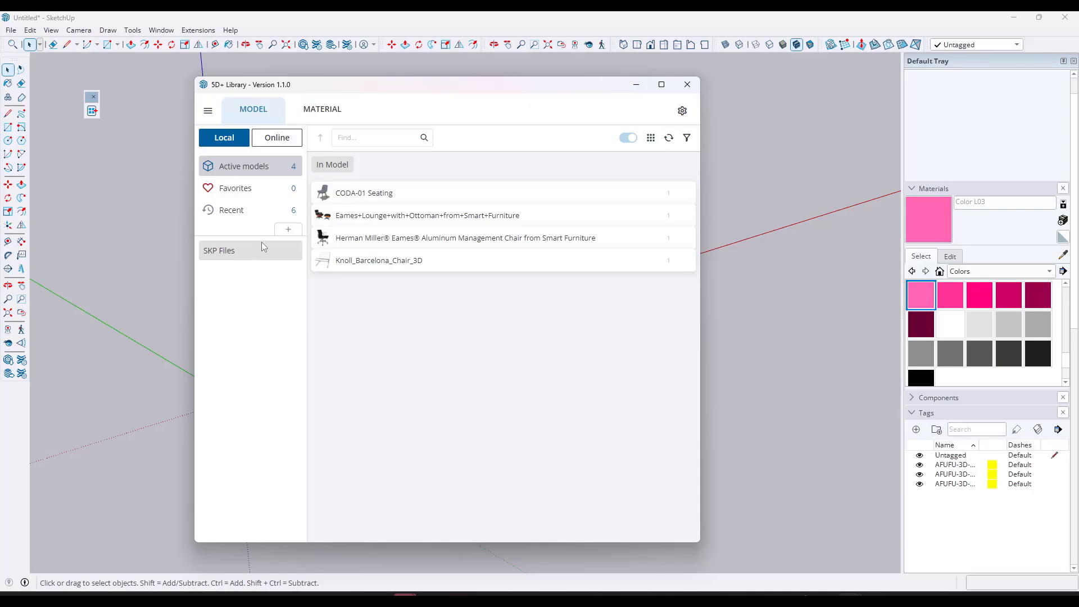
# Step: Add the SKP Files folder from Assets > Objects as a local library folder and show its subfolders
pyautogui.click(262, 243)
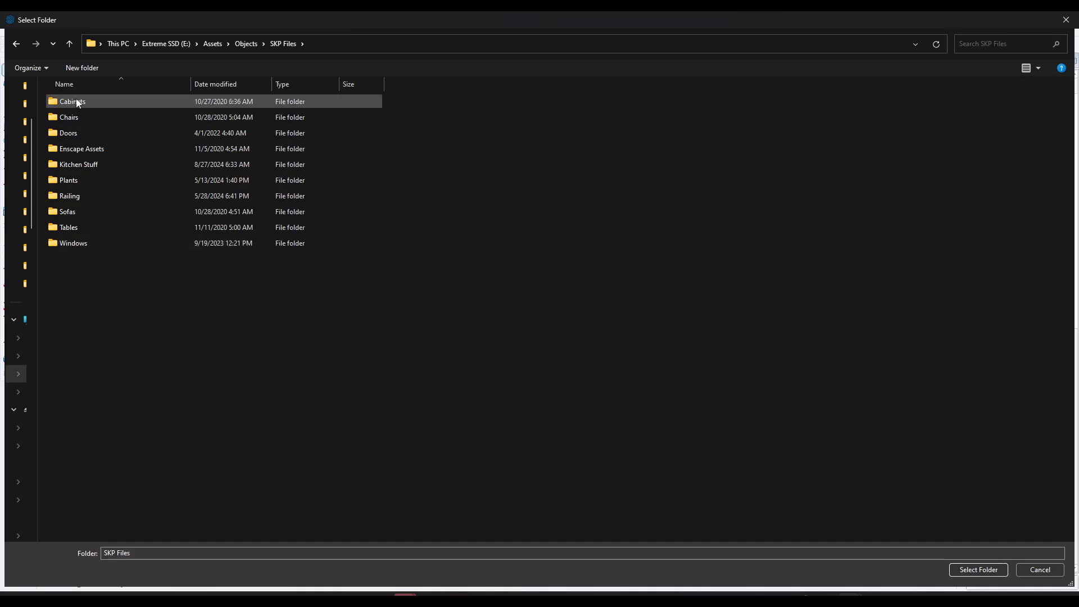
pyautogui.click(979, 569)
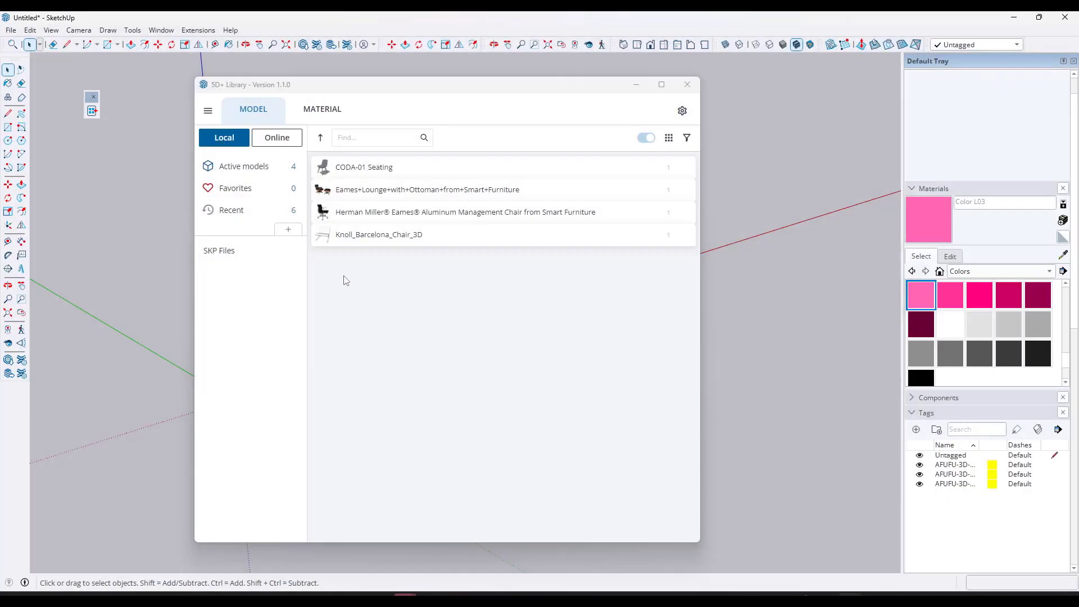
pyautogui.click(243, 258)
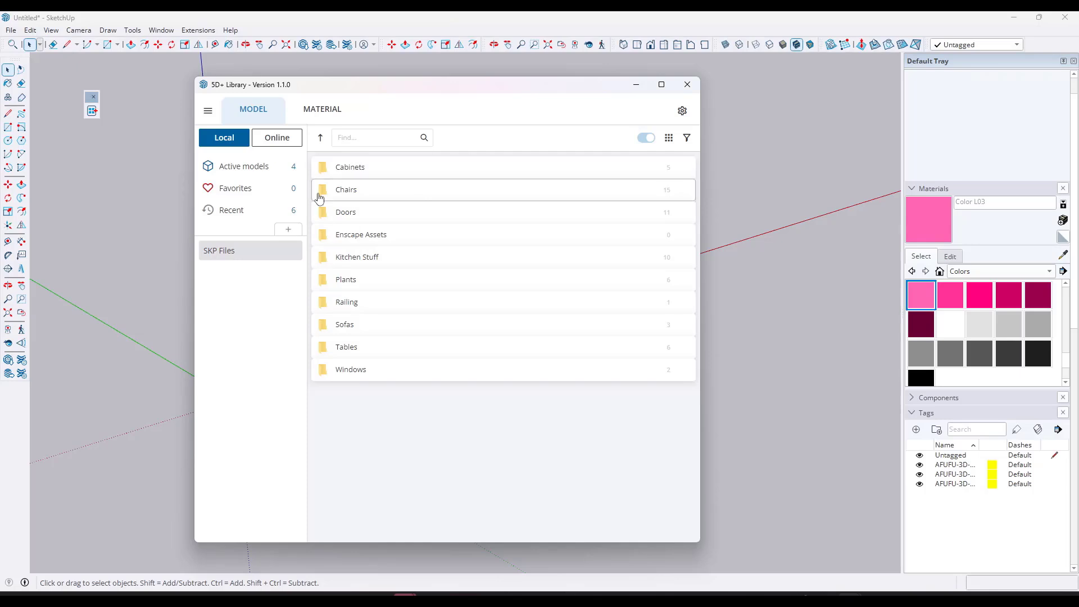
# Step: Show the SKP Files subfolders as a thumbnail grid with item details turned off
pyautogui.click(669, 139)
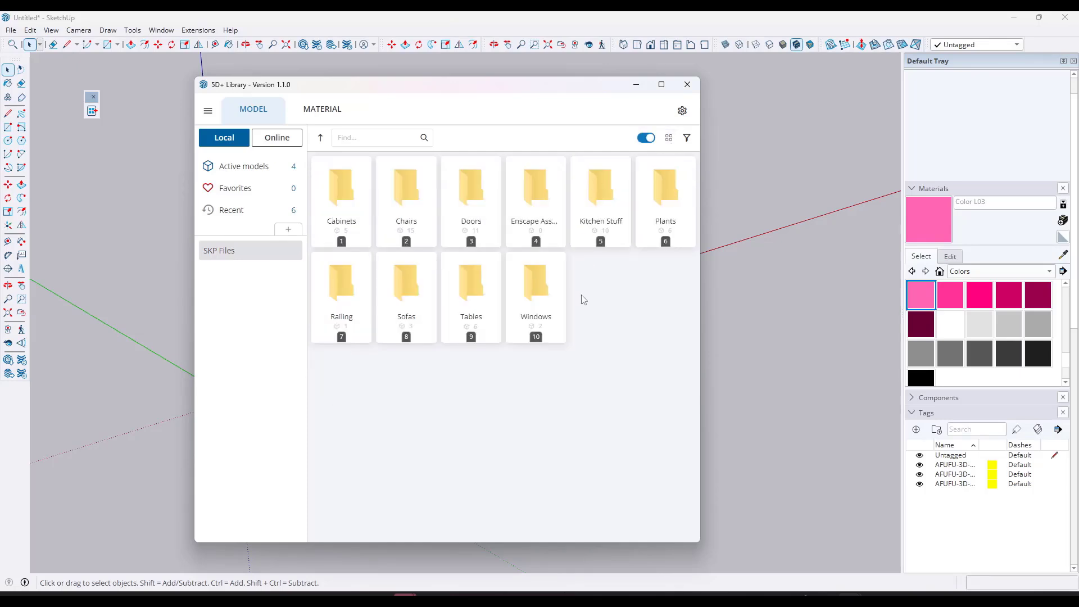
pyautogui.click(645, 138)
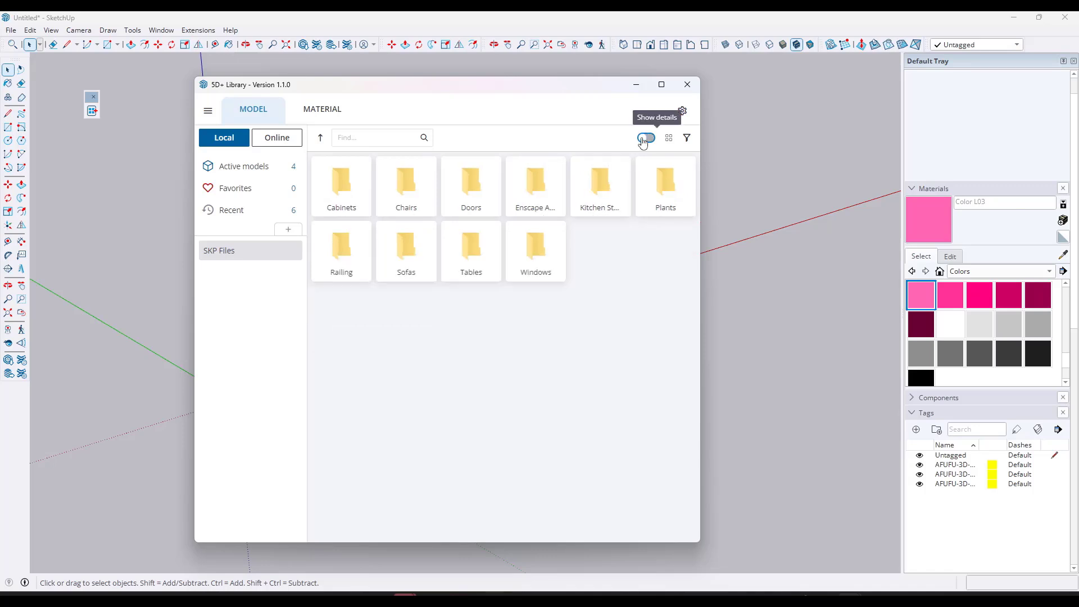
pyautogui.click(645, 139)
pyautogui.click(645, 139)
pyautogui.click(646, 140)
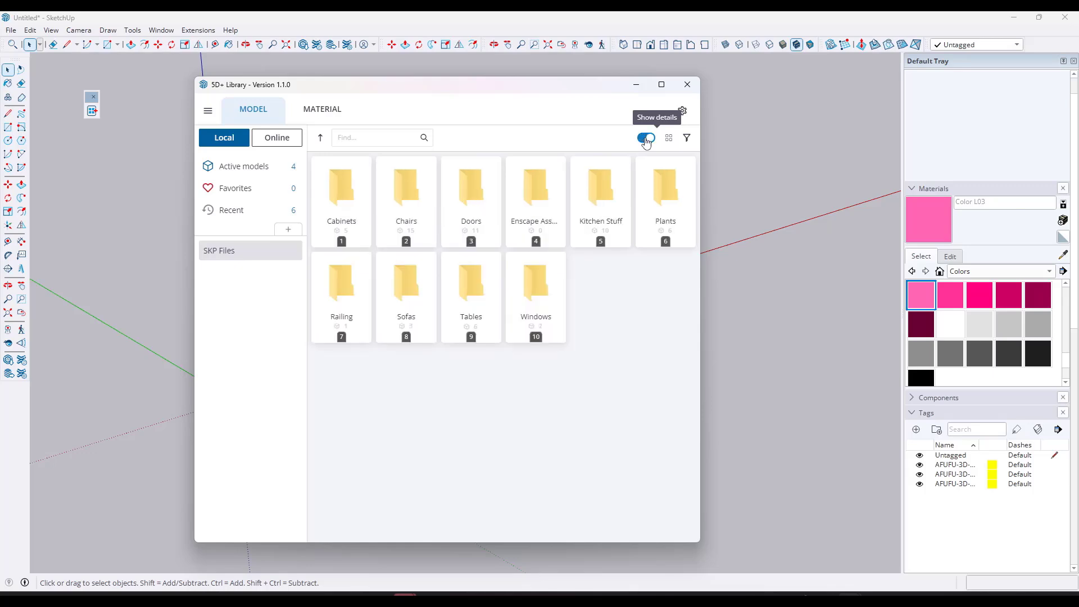
pyautogui.click(646, 140)
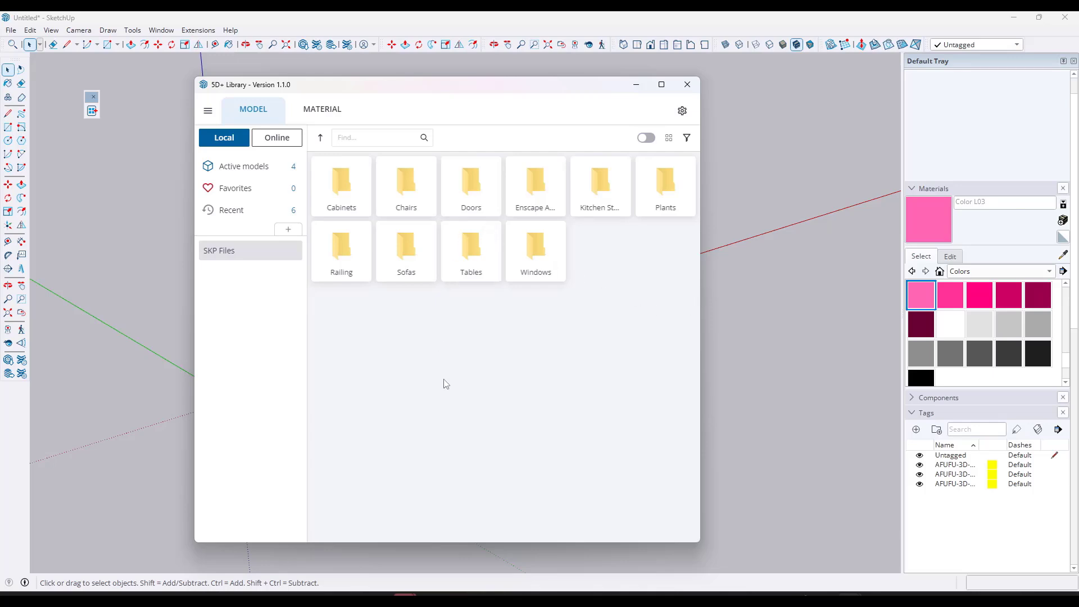
# Step: Look through the Cabinets, Chairs, Doors and Kitchen Stuff subfolders, returning to the SKP Files folder after each
pyautogui.click(341, 189)
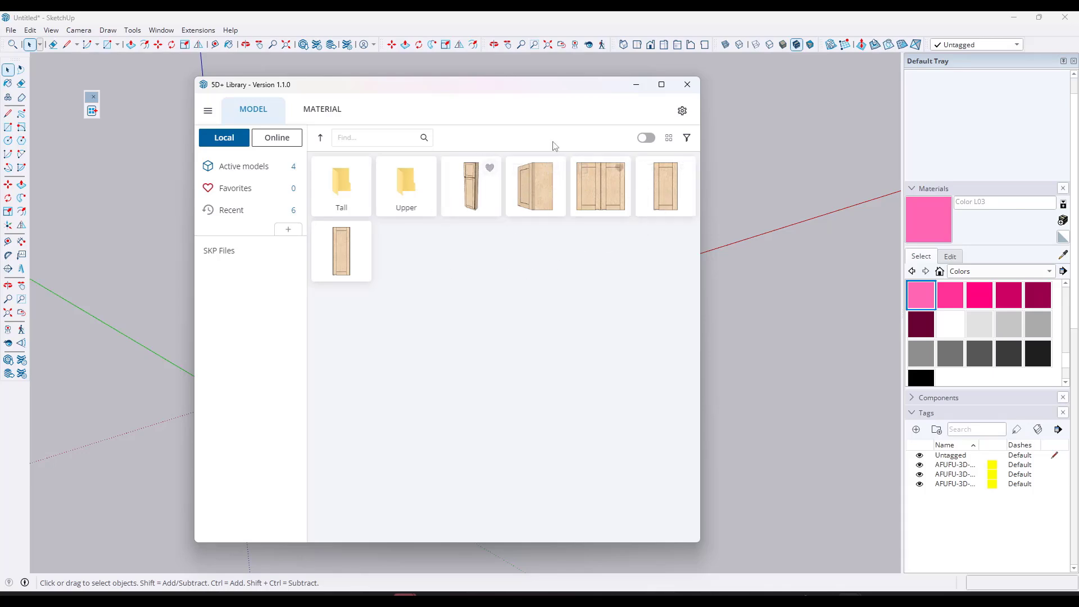
pyautogui.click(320, 138)
pyautogui.click(419, 184)
pyautogui.click(320, 138)
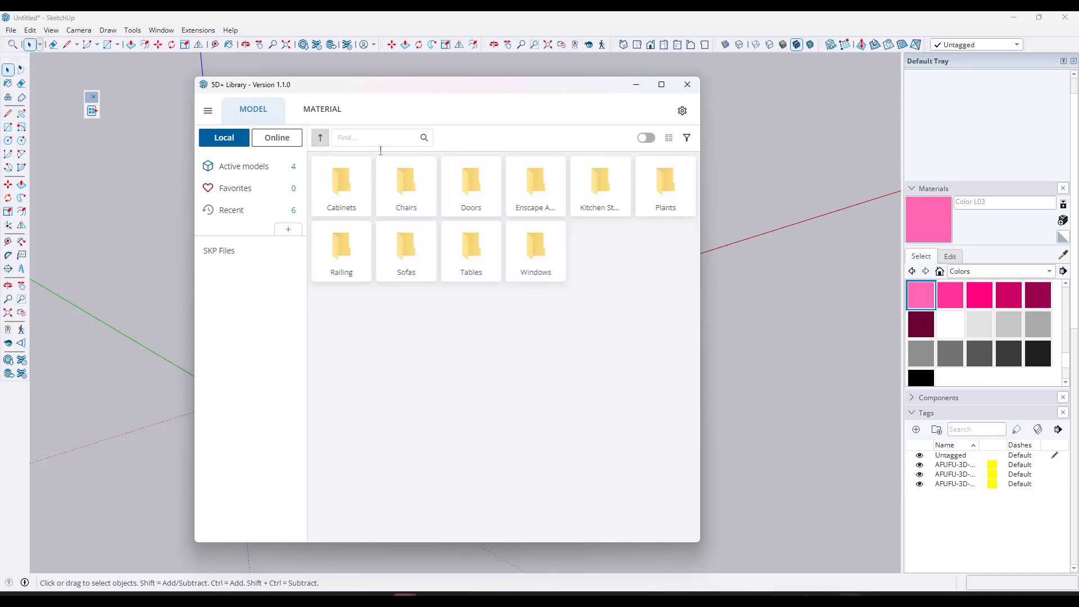
pyautogui.click(458, 188)
pyautogui.click(323, 140)
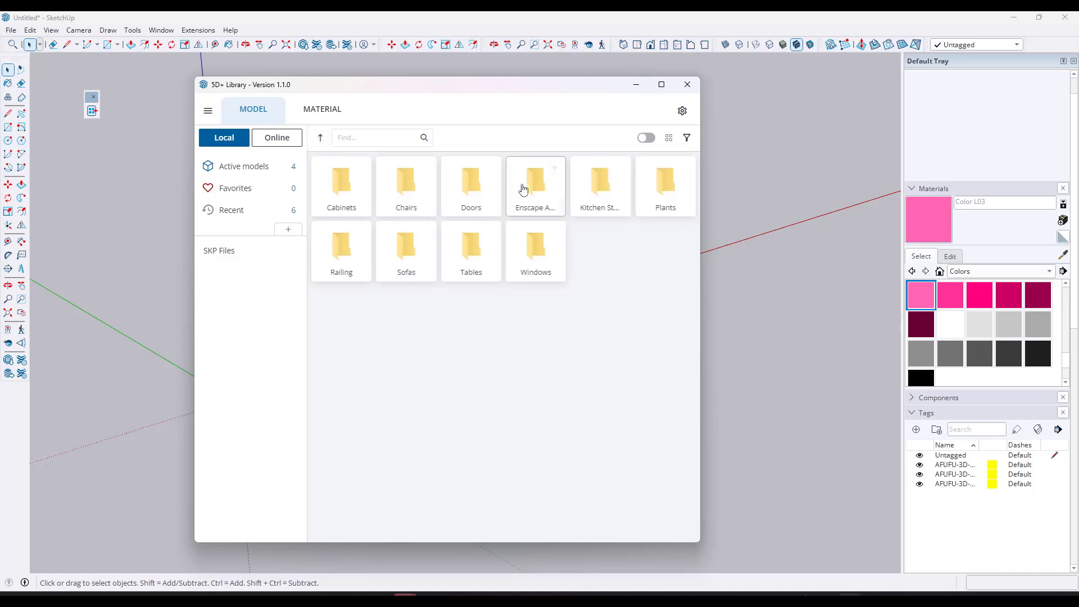
pyautogui.click(591, 199)
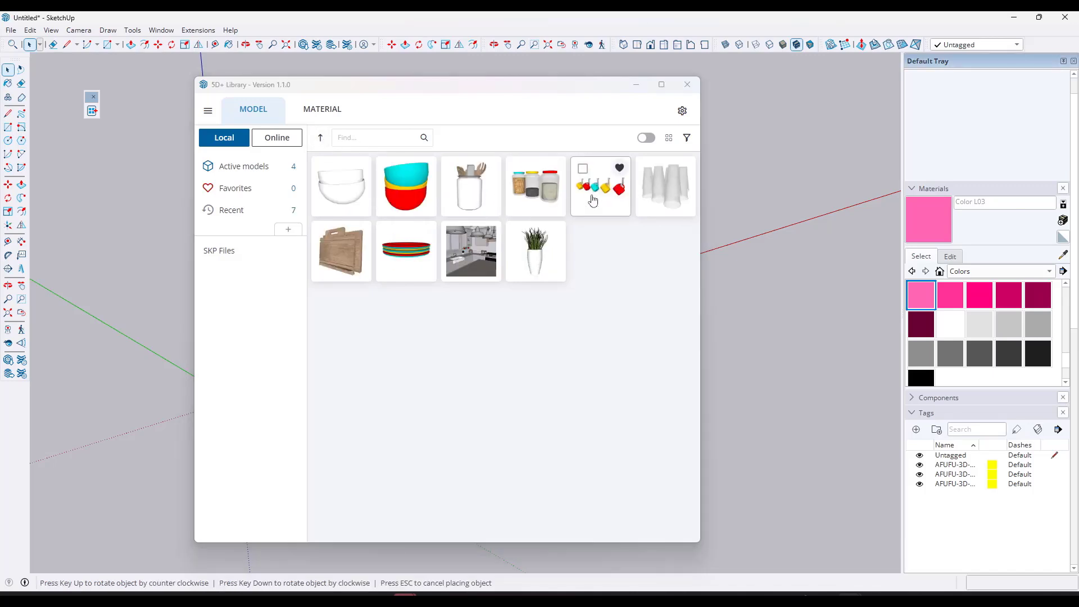
pyautogui.click(322, 141)
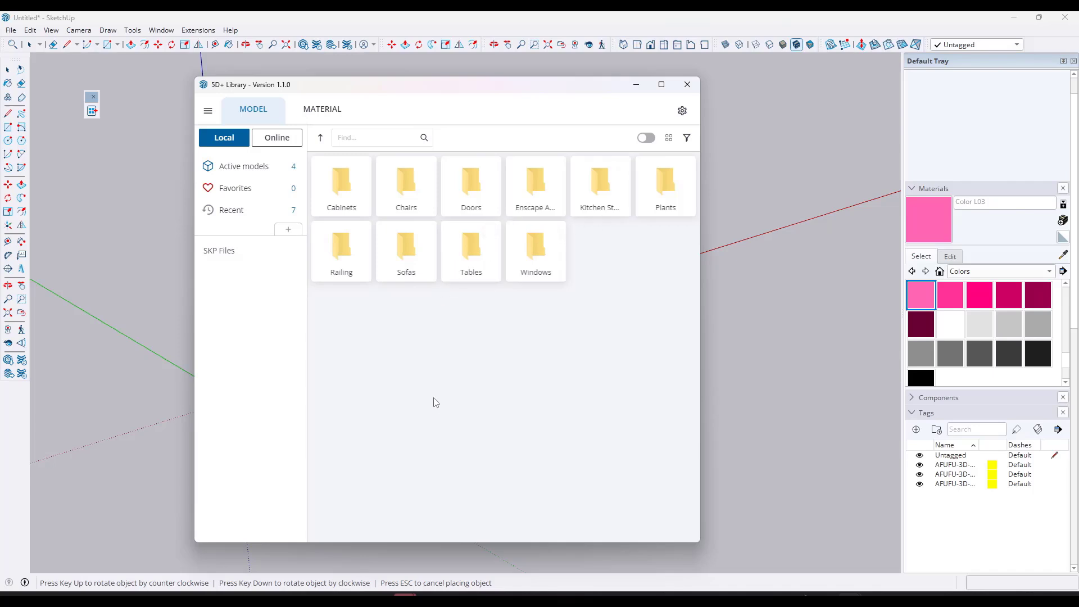
# Step: Move the library window clear of the chairs and place the three models from the Sofas folder in a row behind them
pyautogui.moveTo(433, 94); pyautogui.dragTo(747, 91)
pyautogui.click(725, 247)
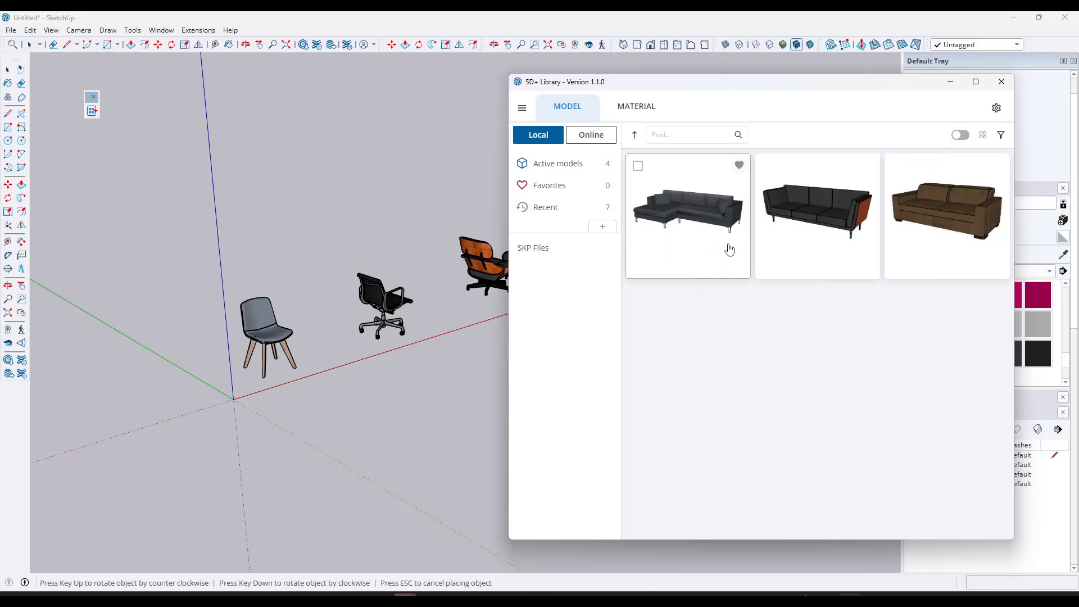
pyautogui.click(698, 213)
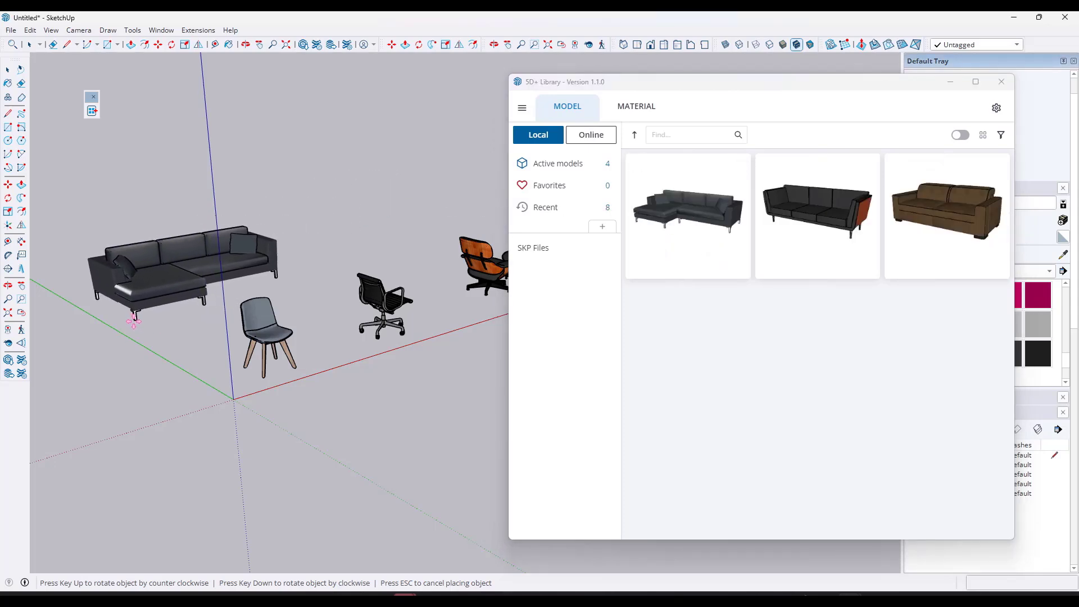
pyautogui.click(130, 322)
pyautogui.moveTo(259, 213); pyautogui.dragTo(292, 236, button='middle')
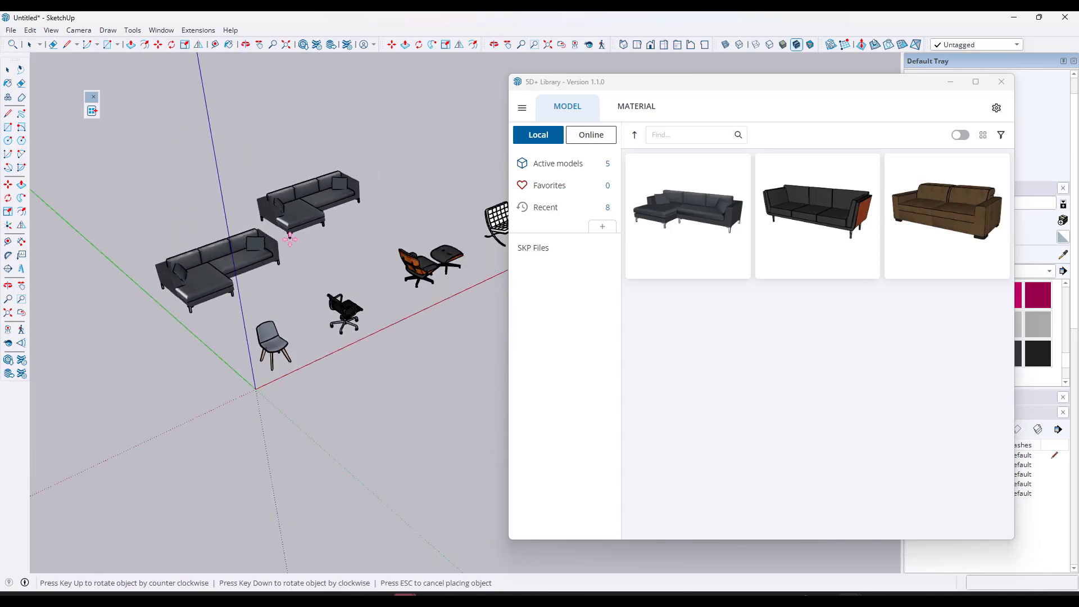
pyautogui.click(818, 216)
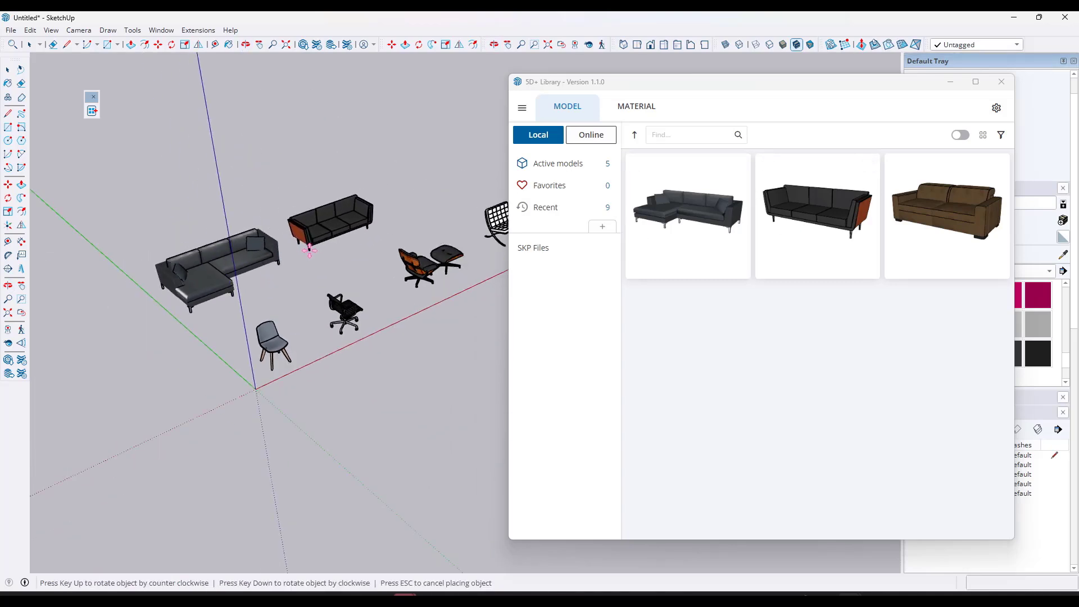
pyautogui.click(899, 222)
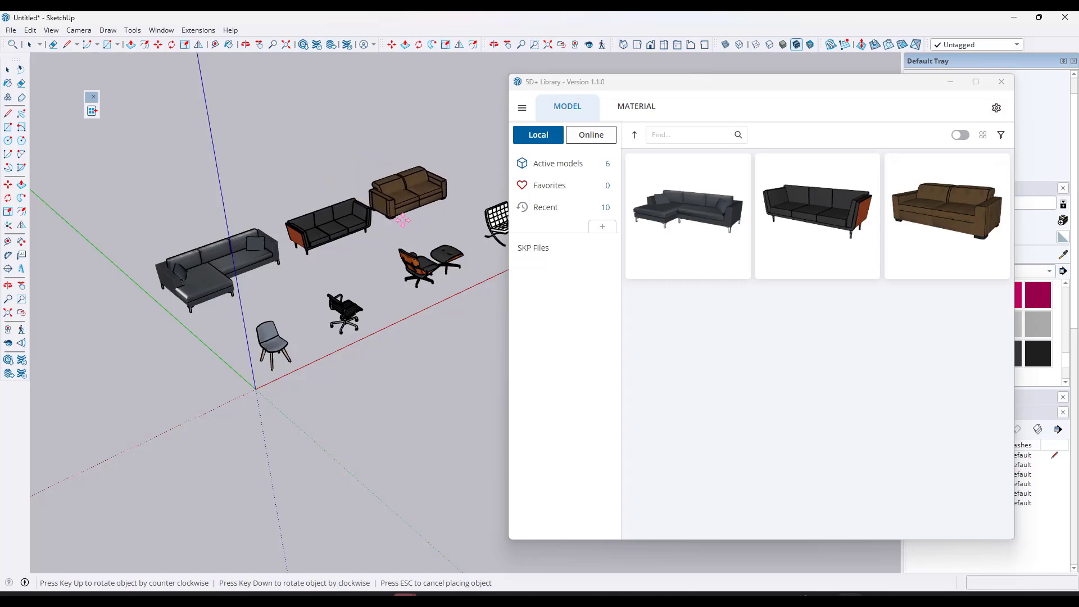
# Step: Place three different models from the Doors folder in a row behind the sofas
pyautogui.click(634, 134)
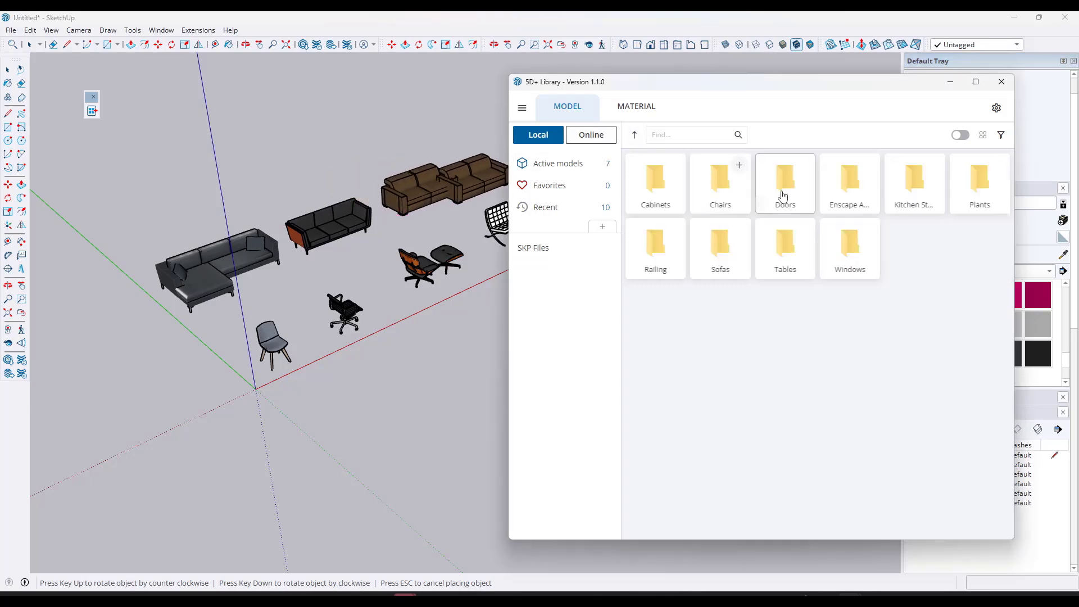
pyautogui.click(802, 193)
pyautogui.click(720, 185)
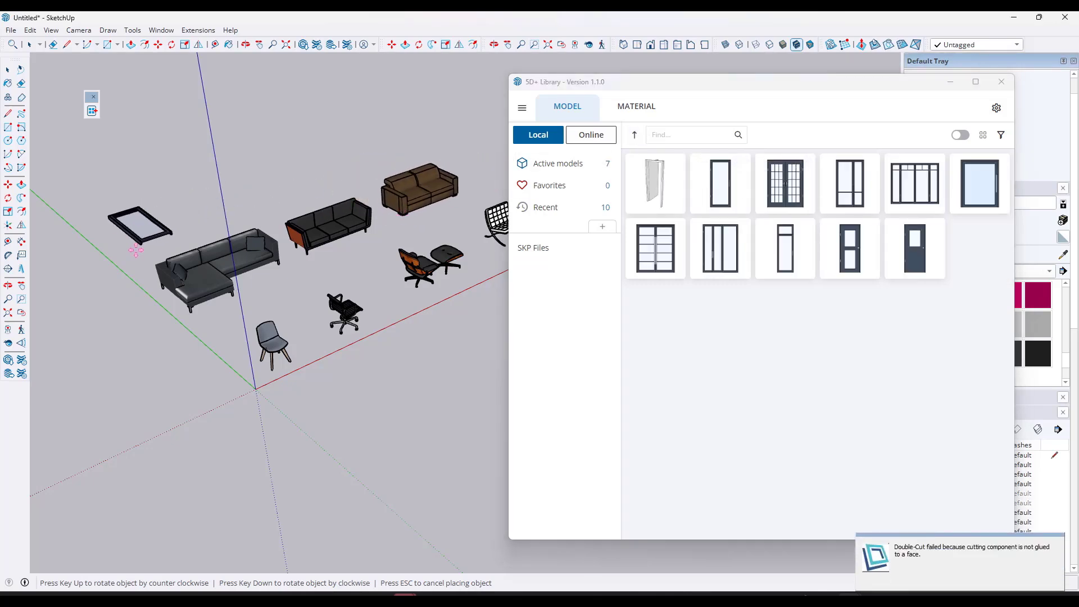
pyautogui.click(651, 250)
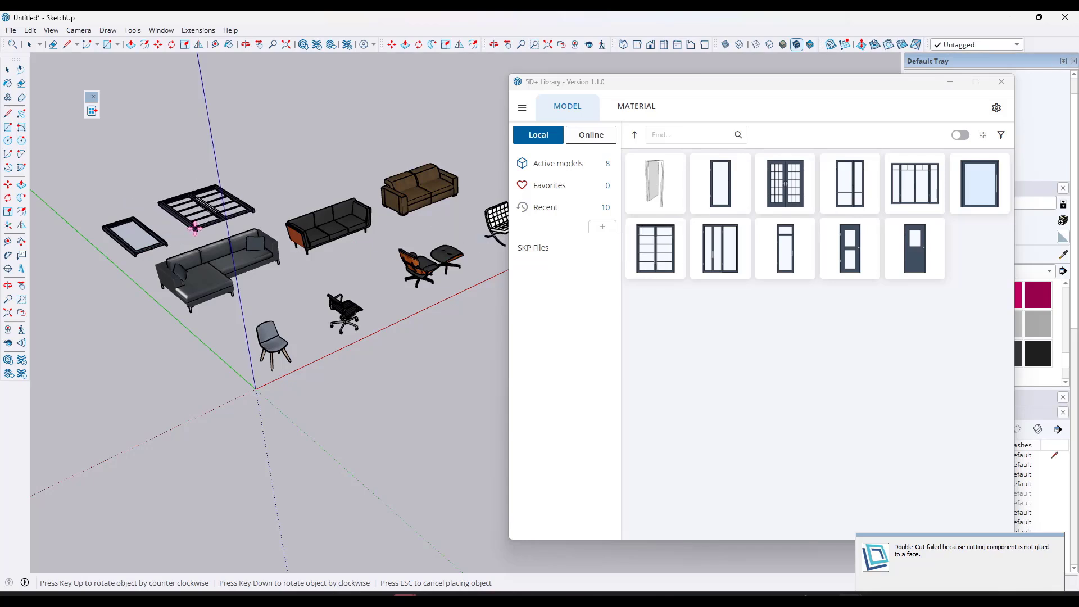
pyautogui.click(786, 251)
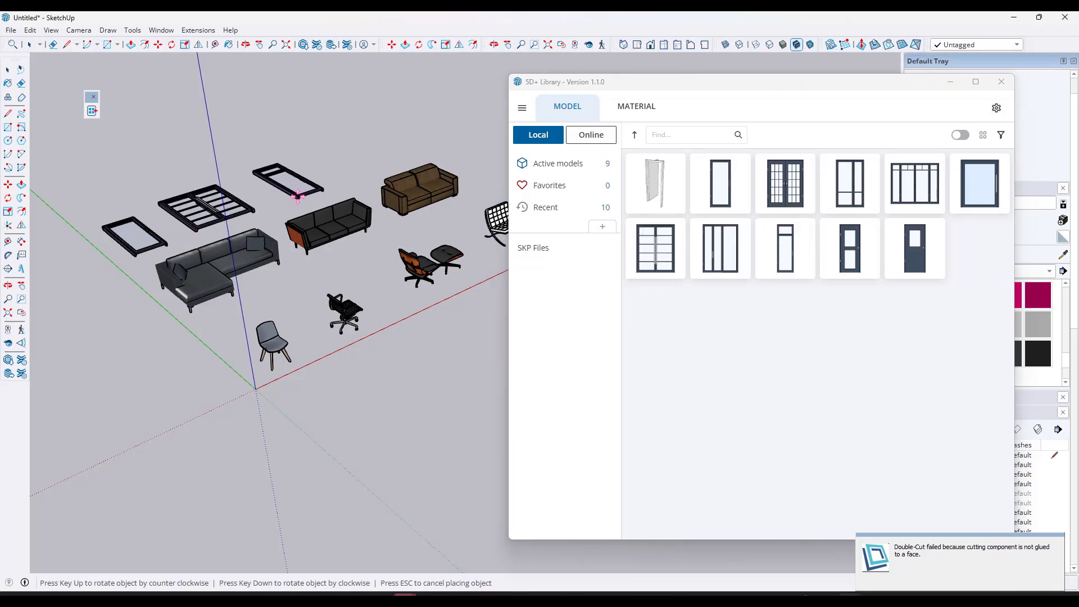
# Step: Add every subfolder of SKP Files, including Kitchen Stuff, Enscape Assets, Doors and Chairs, to the local folder list
pyautogui.click(636, 137)
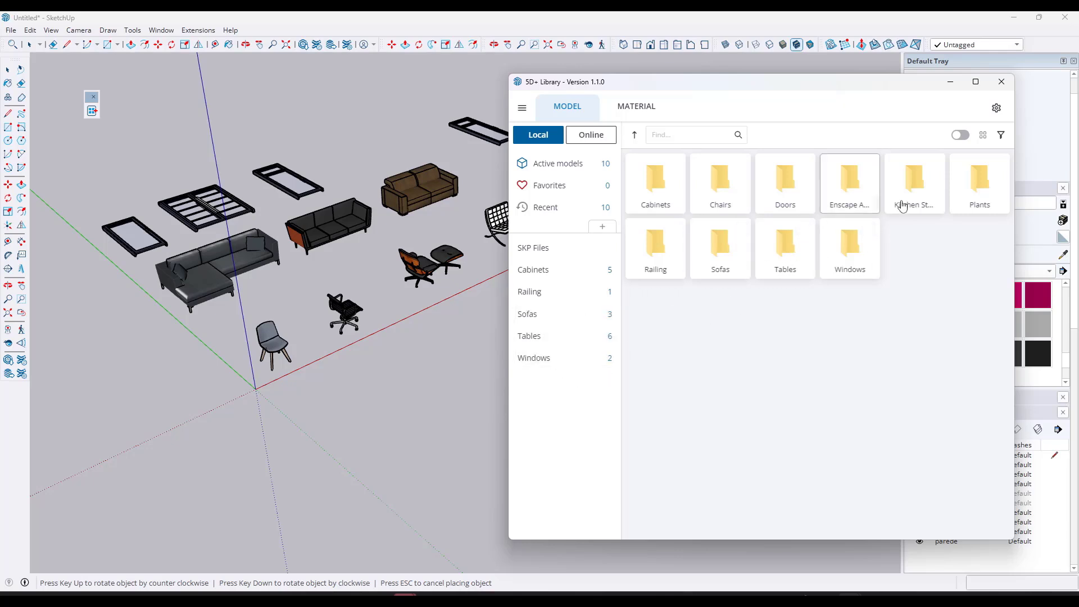
pyautogui.click(933, 166)
pyautogui.click(869, 167)
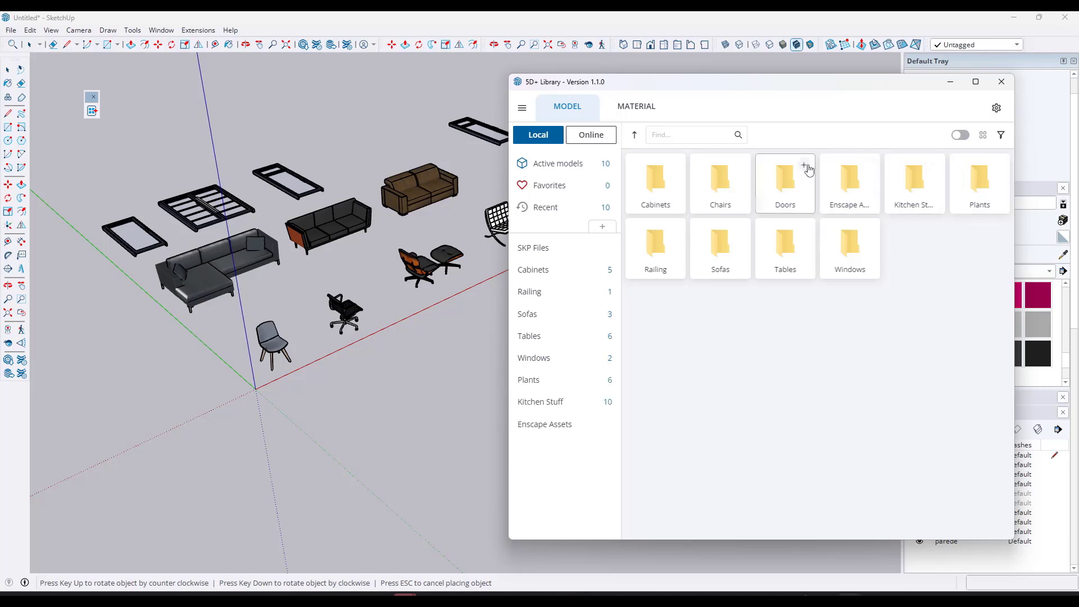
pyautogui.click(804, 167)
pyautogui.click(739, 168)
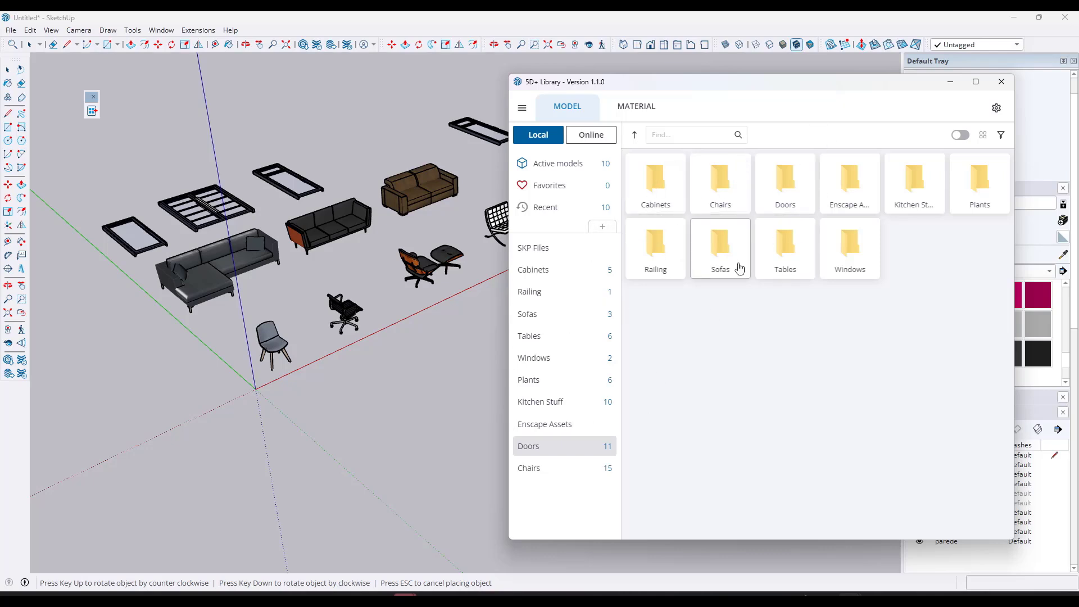
# Step: Look through the folders in the local folder list, from Cabinets down to Chairs and back to Cabinets
pyautogui.click(571, 271)
pyautogui.click(548, 294)
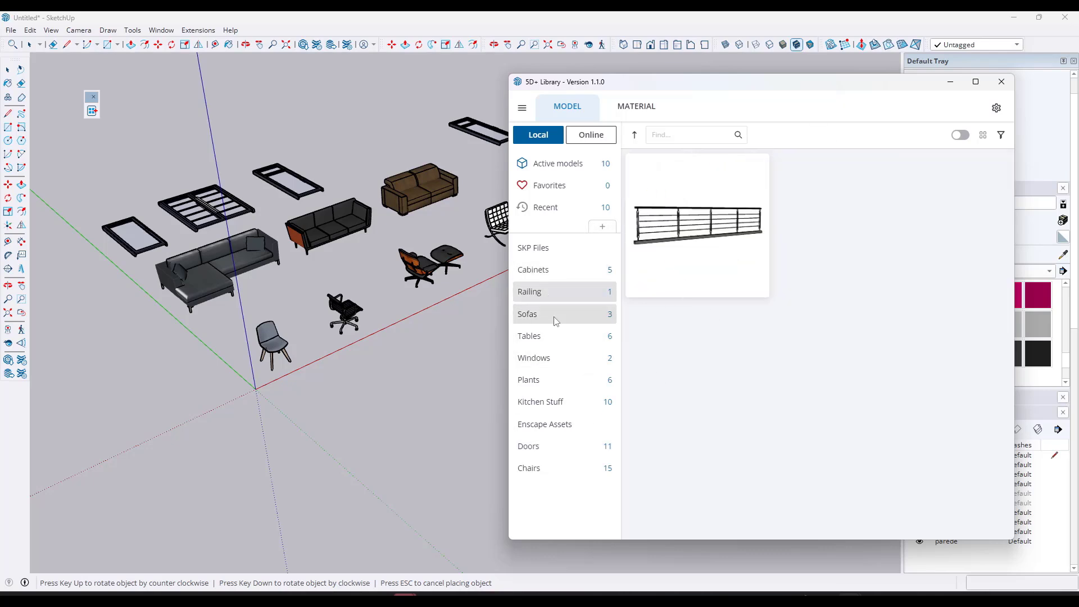
pyautogui.click(553, 314)
pyautogui.click(554, 336)
pyautogui.click(555, 358)
pyautogui.click(554, 380)
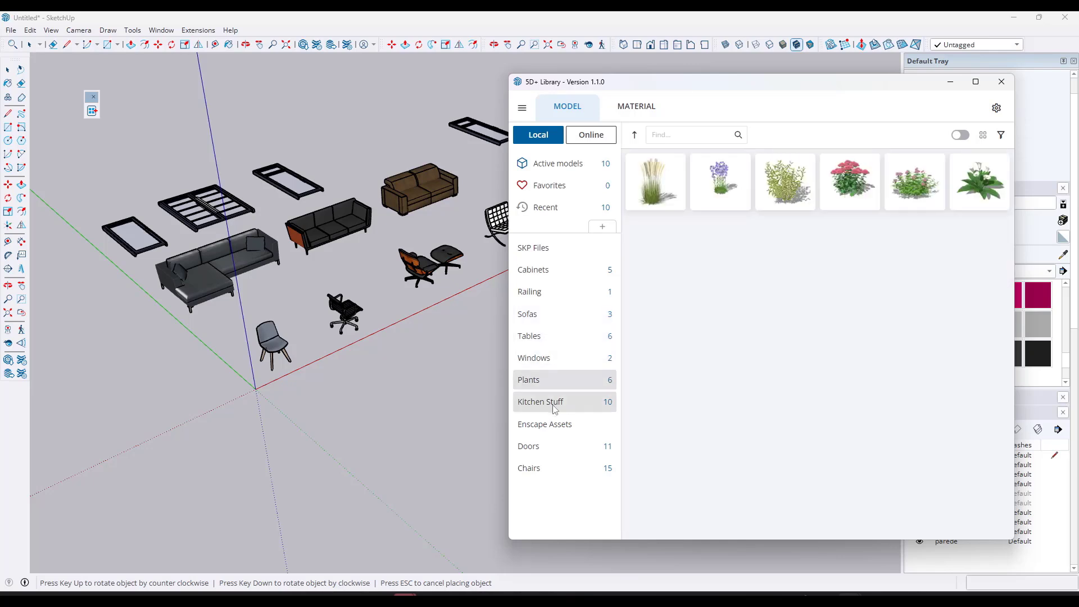
pyautogui.click(555, 401)
pyautogui.click(555, 424)
pyautogui.click(555, 445)
pyautogui.click(565, 473)
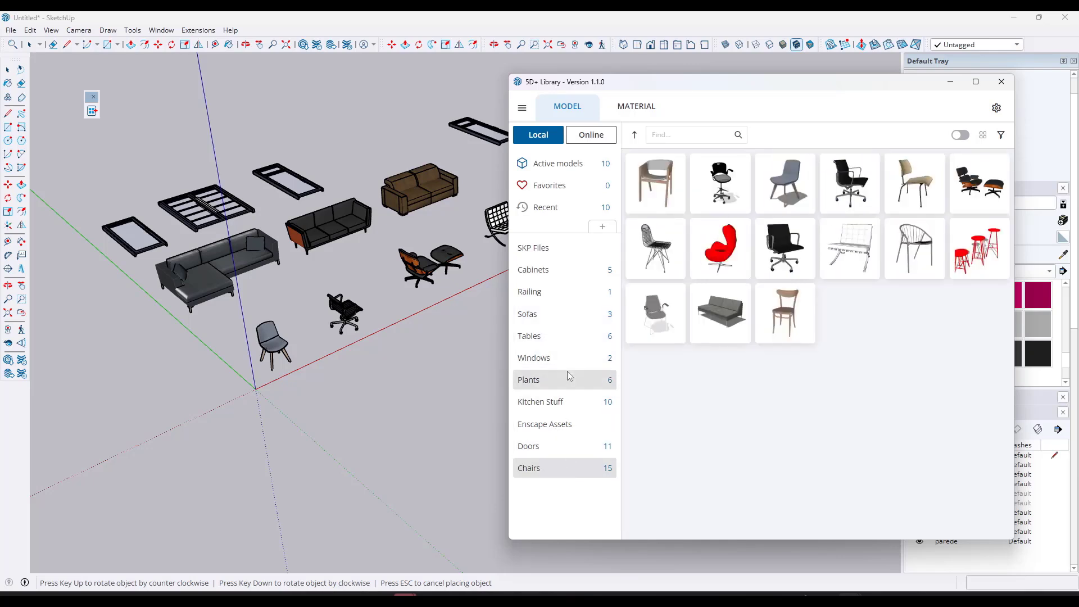
pyautogui.click(543, 274)
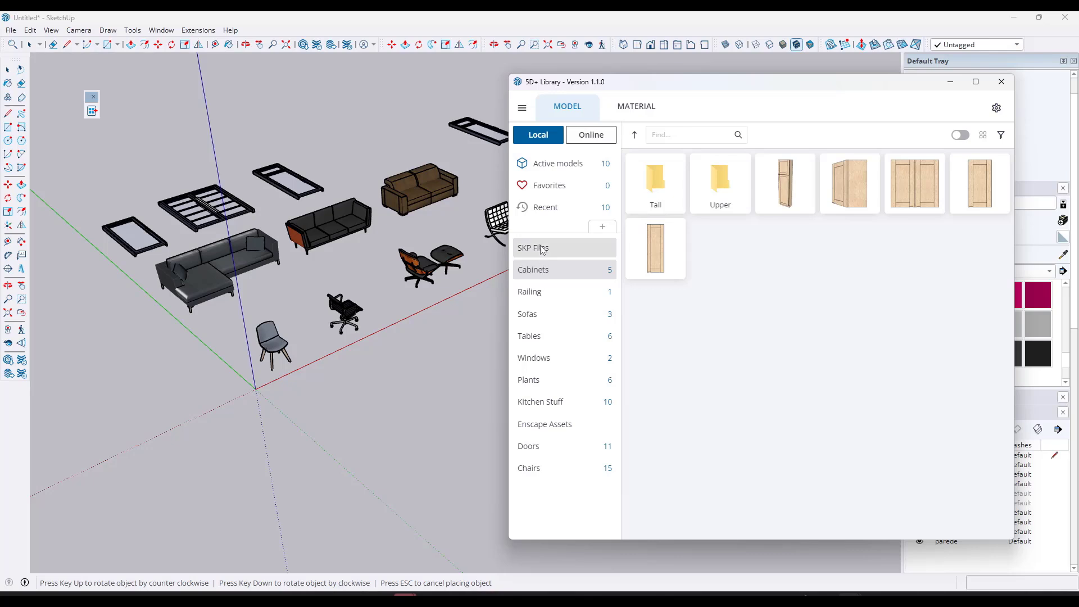
# Step: Rename the SKP Files entry in the local folder list to Overall Models Folder and open it
pyautogui.rightClick(536, 251)
pyautogui.click(584, 308)
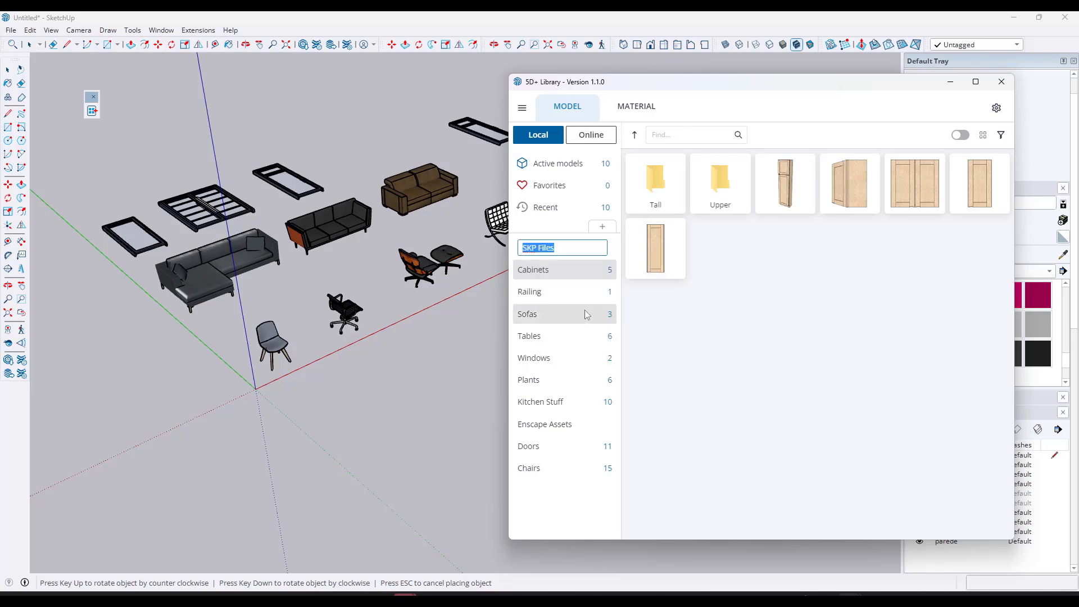
pyautogui.write('Overall Models Folder')
pyautogui.press('Return')
pyautogui.click(584, 249)
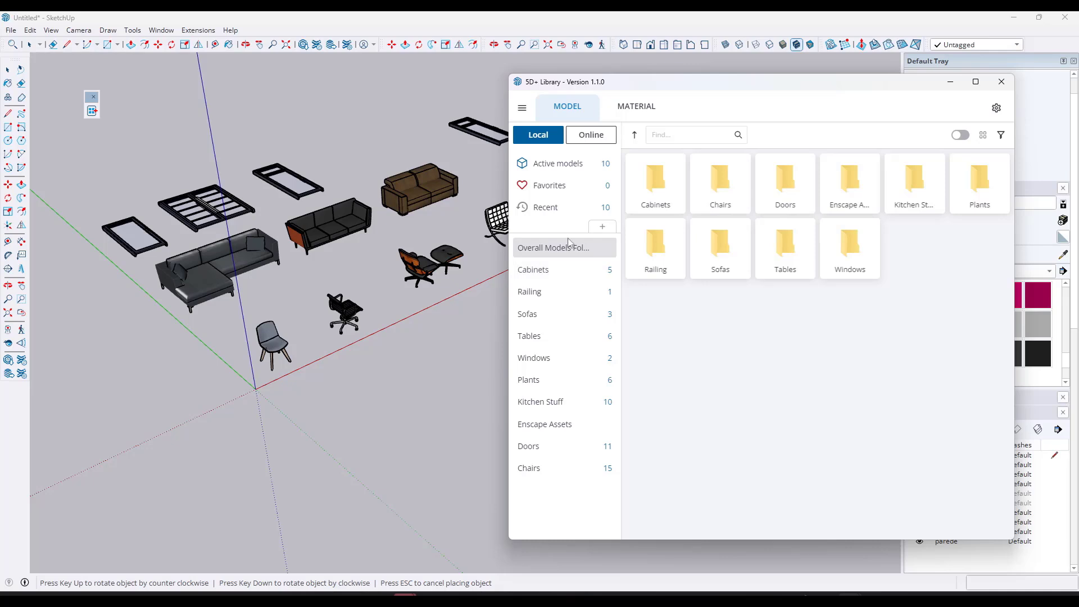
# Step: Widen the library window and place the black office chair listed after the red egg chair behind the doors, rotated to face them
pyautogui.moveTo(506, 261); pyautogui.dragTo(419, 262)
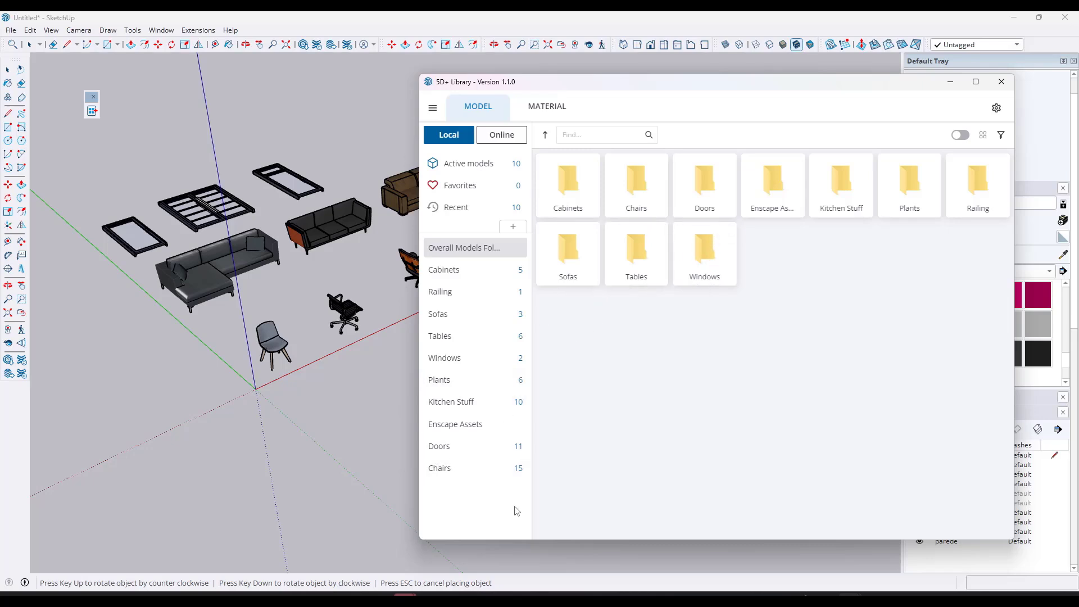
pyautogui.click(487, 471)
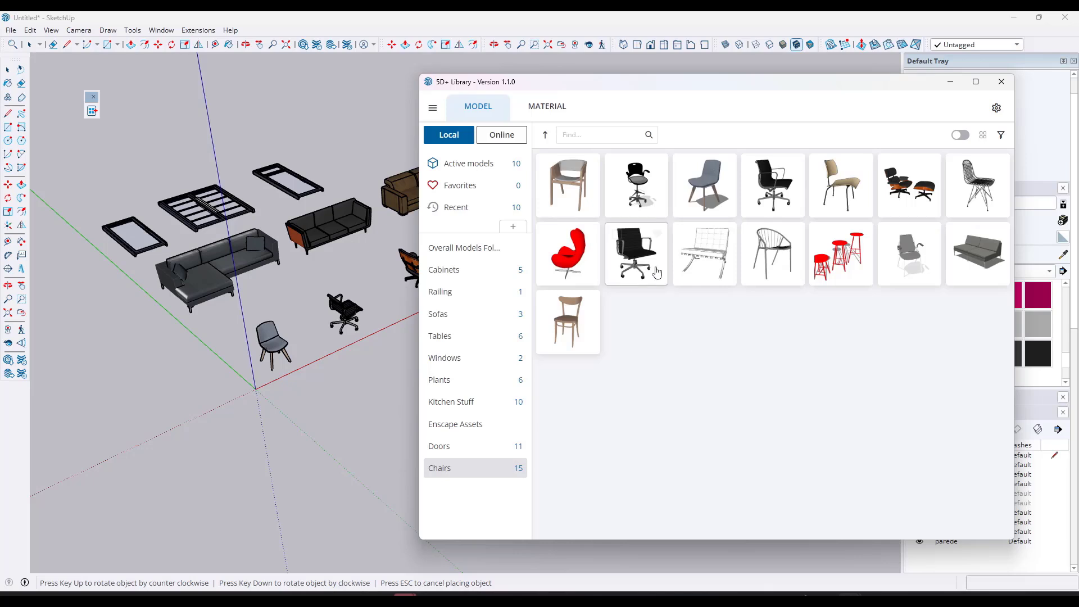
pyautogui.scroll(-6, 343, 236)
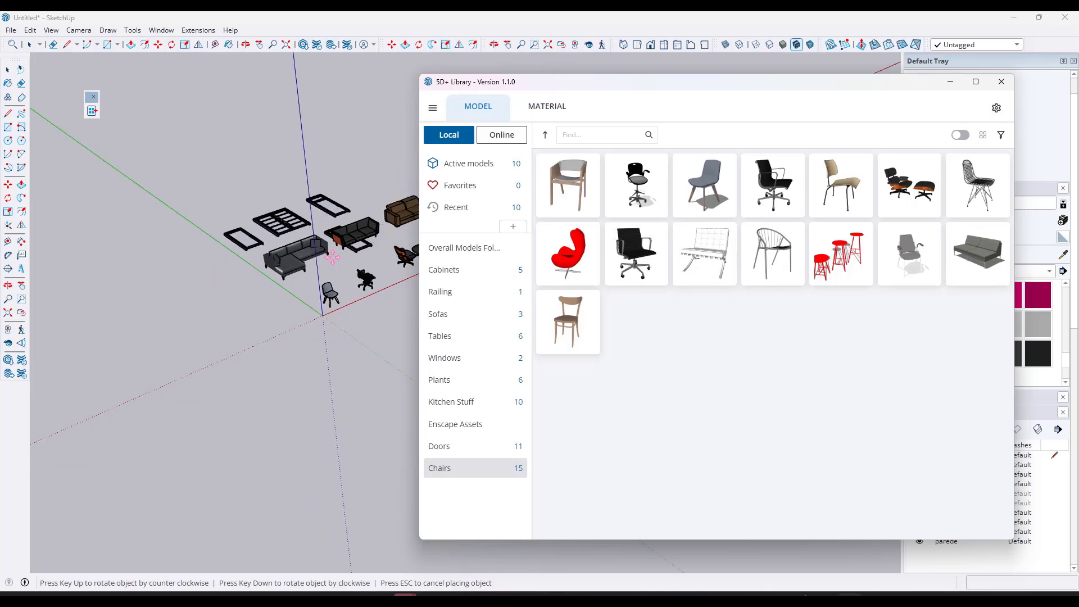
pyautogui.scroll(5, 253, 201)
pyautogui.click(636, 253)
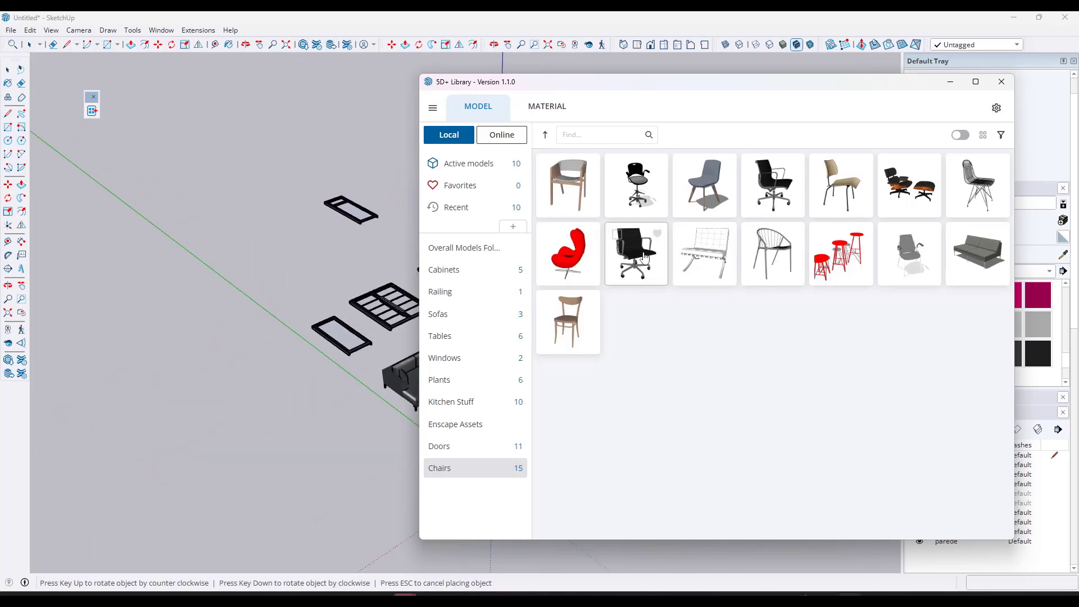
pyautogui.scroll(4, 279, 295)
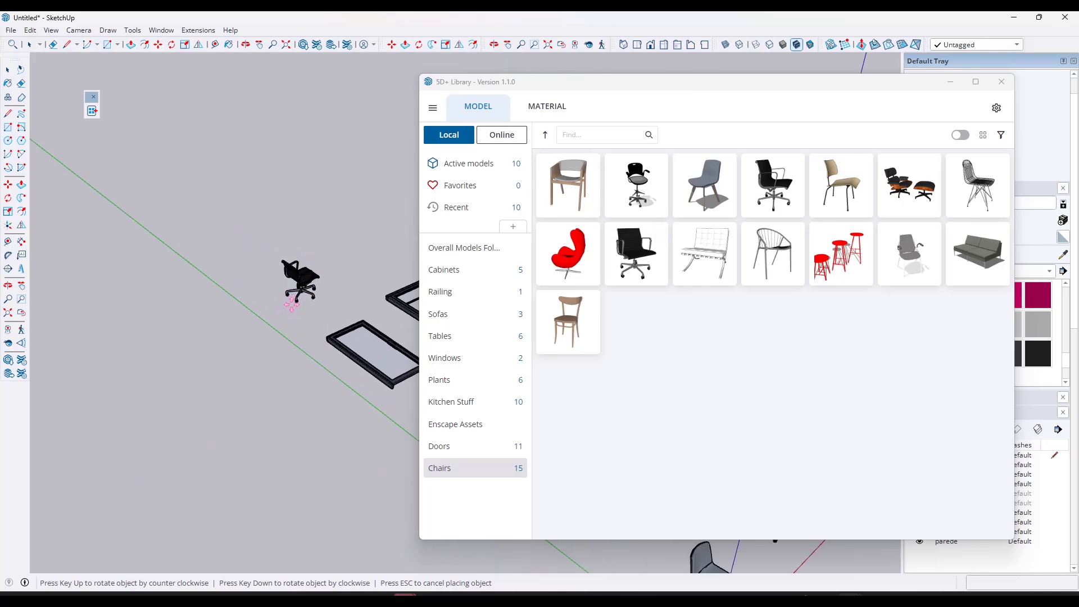
pyautogui.press('Down')
pyautogui.press('Down')
pyautogui.press('Down')
pyautogui.press('Down')
pyautogui.press('Down')
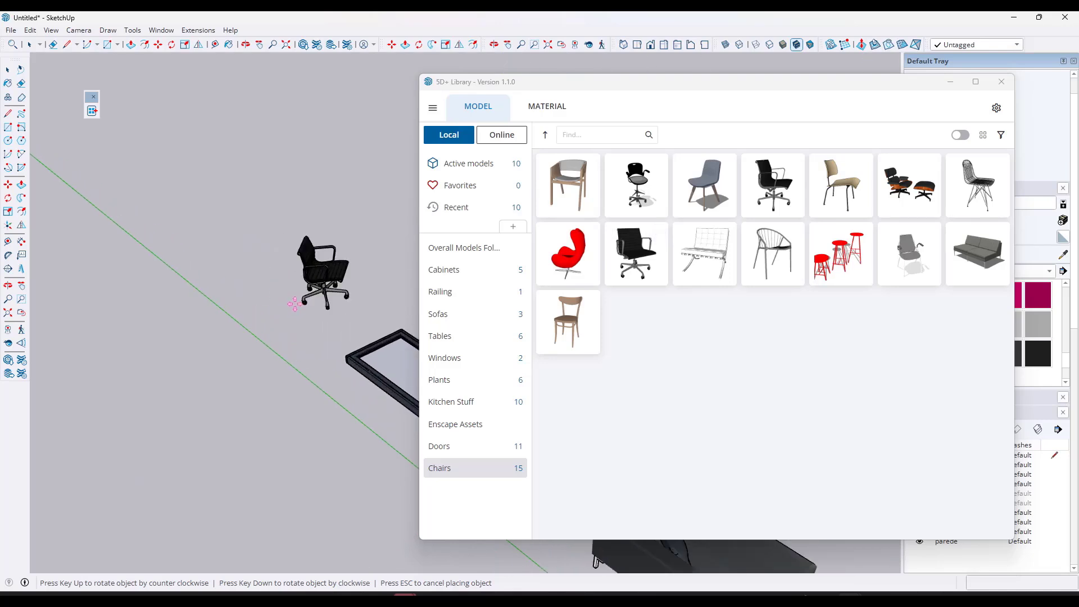
pyautogui.press('Down')
pyautogui.press('Down')
pyautogui.press('Down')
pyautogui.press('Down')
pyautogui.press('Down')
pyautogui.press('Down')
pyautogui.press('Down')
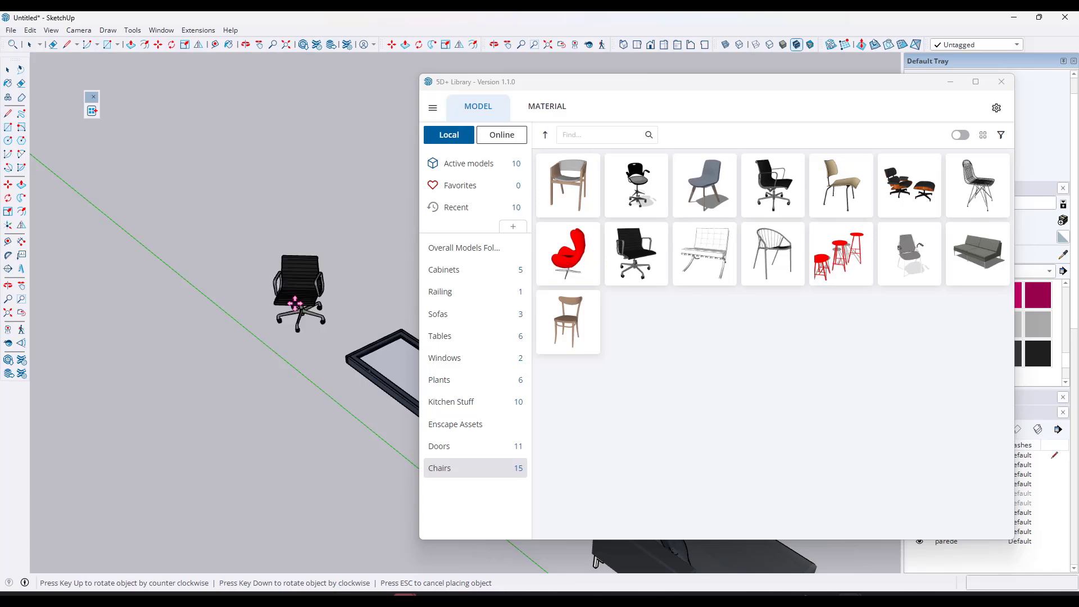
pyautogui.press('Down')
pyautogui.press('Down')
pyautogui.press('Down')
pyautogui.press('Down')
pyautogui.press('Down')
pyautogui.press('Down')
pyautogui.press('Down')
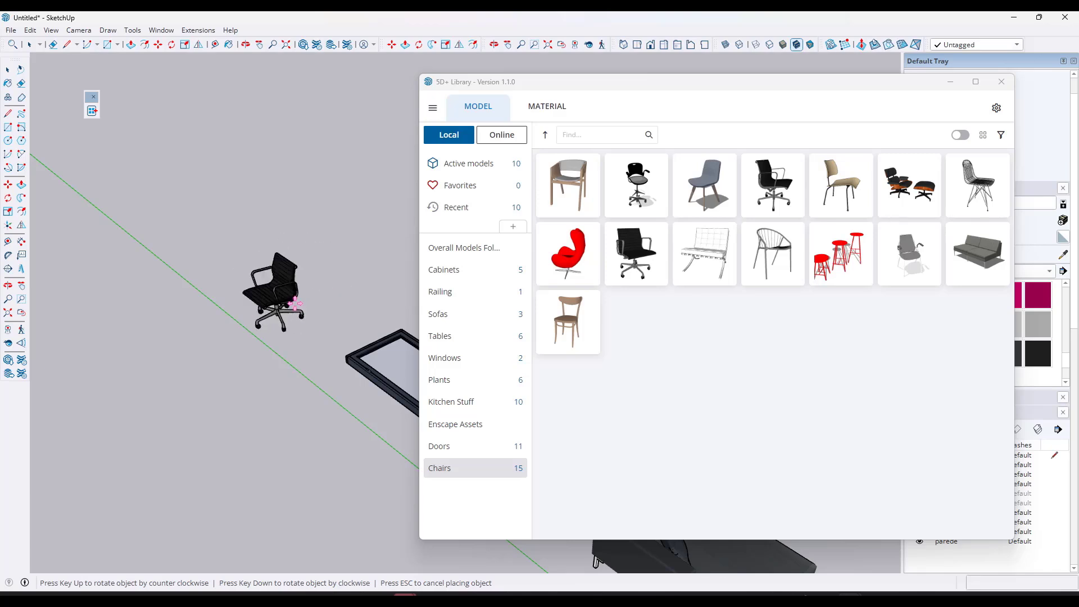
pyautogui.press('Down')
pyautogui.press('Down')
pyautogui.press('Down')
pyautogui.press('Down')
pyautogui.press('Down')
pyautogui.press('Down')
pyautogui.press('Down')
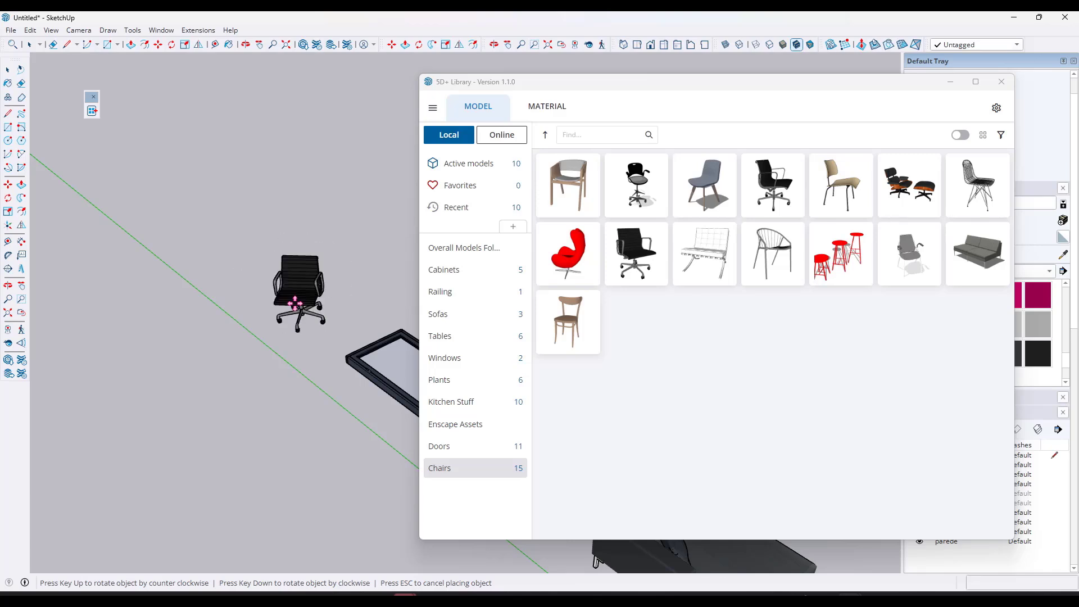
pyautogui.press('Down')
pyautogui.press('Down')
pyautogui.press('Down')
pyautogui.press('Down')
pyautogui.press('Down')
pyautogui.press('Down')
pyautogui.press('Down')
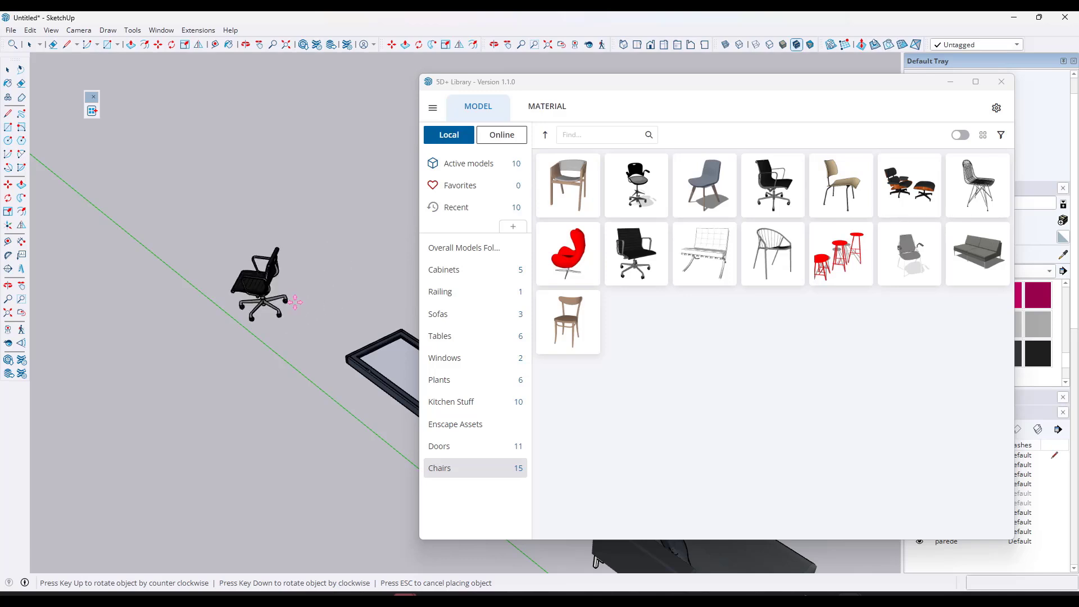
pyautogui.press('Down')
pyautogui.press('Down')
pyautogui.press('Down')
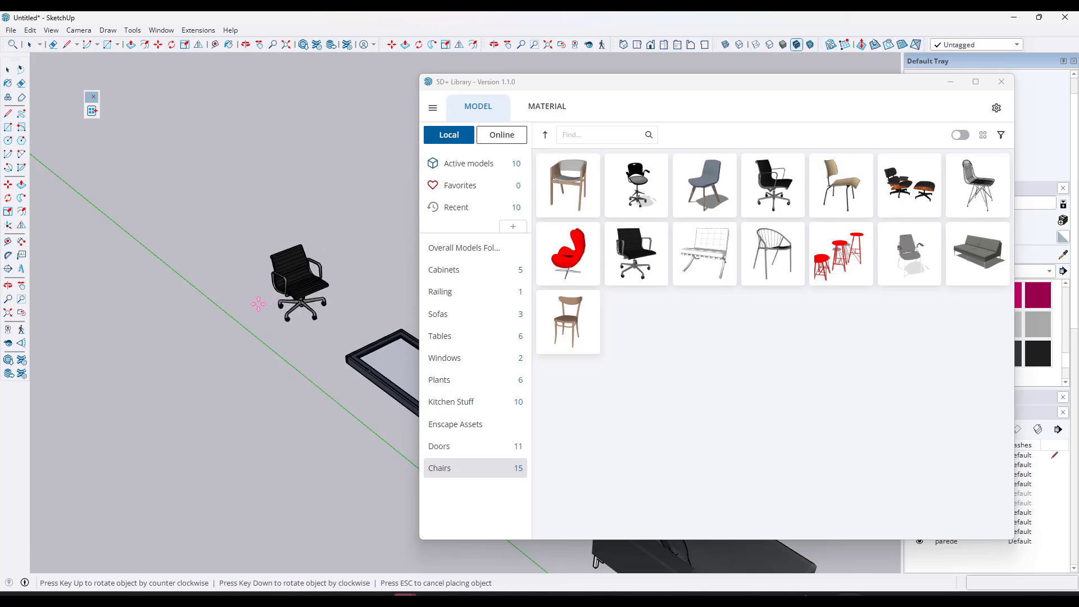
pyautogui.click(242, 301)
# Step: Place the white grid-back lounge chair and the grey sofa from the Chairs folder in a row beside the new office chair
pyautogui.click(705, 253)
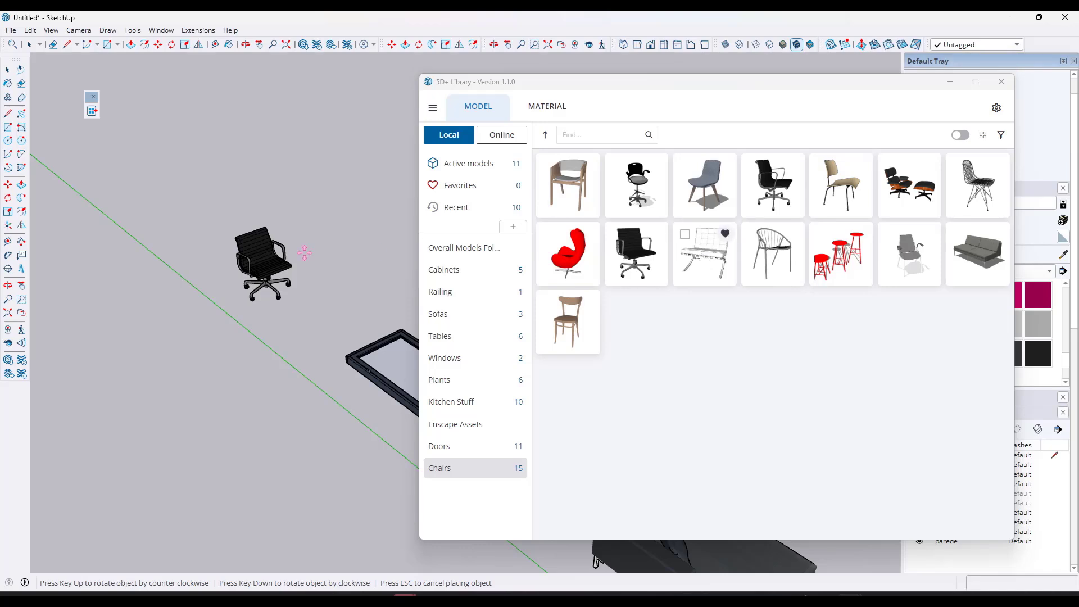
pyautogui.click(347, 265)
pyautogui.scroll(-1, 256, 231)
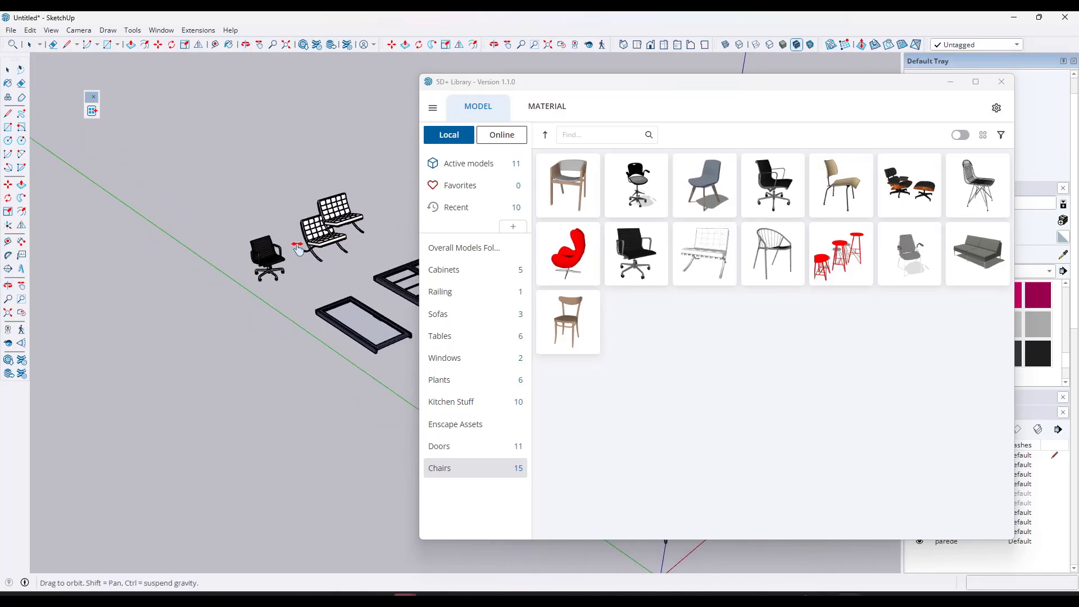
pyautogui.scroll(-2, 360, 242)
pyautogui.click(980, 256)
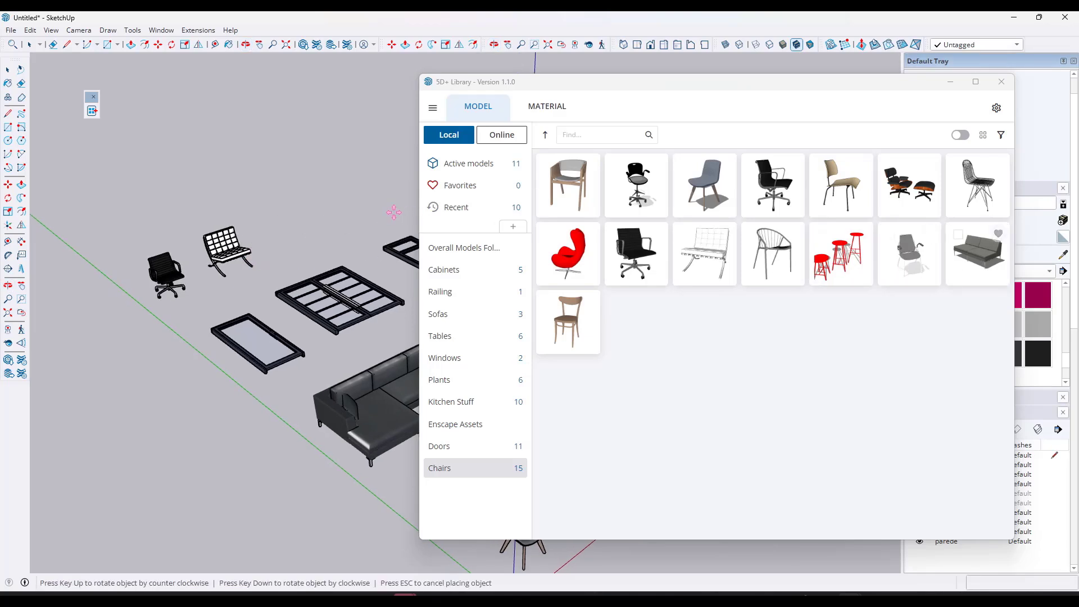
pyautogui.click(298, 243)
pyautogui.scroll(2, 240, 241)
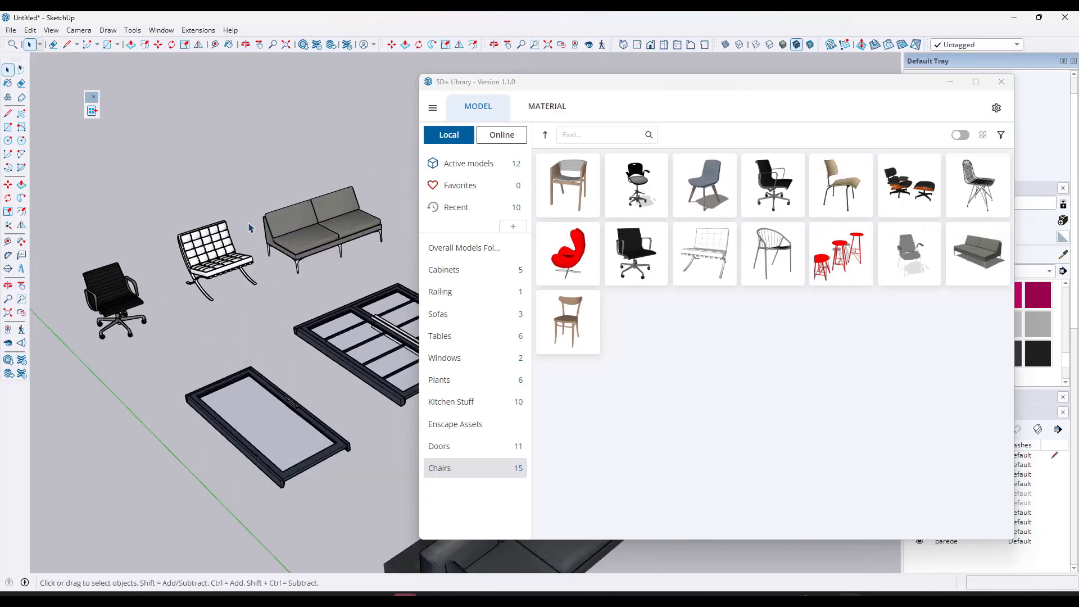
# Step: Select the new office chair and replace it in turn with the round wire-back chair, the wooden dining chair and the wooden armchair
pyautogui.moveTo(203, 228); pyautogui.dragTo(118, 284, button='middle')
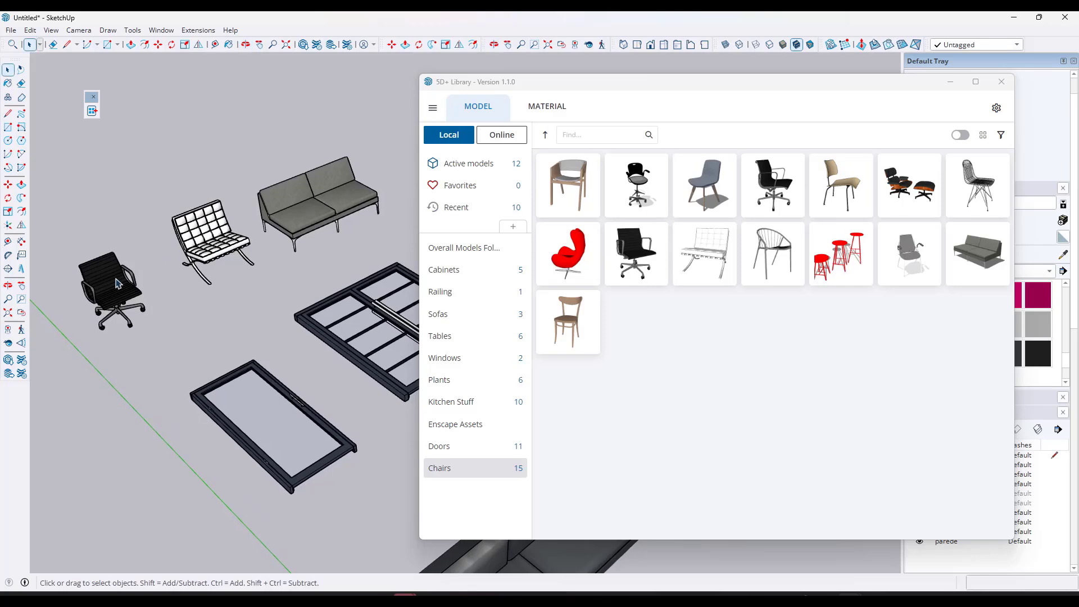
pyautogui.click(118, 284)
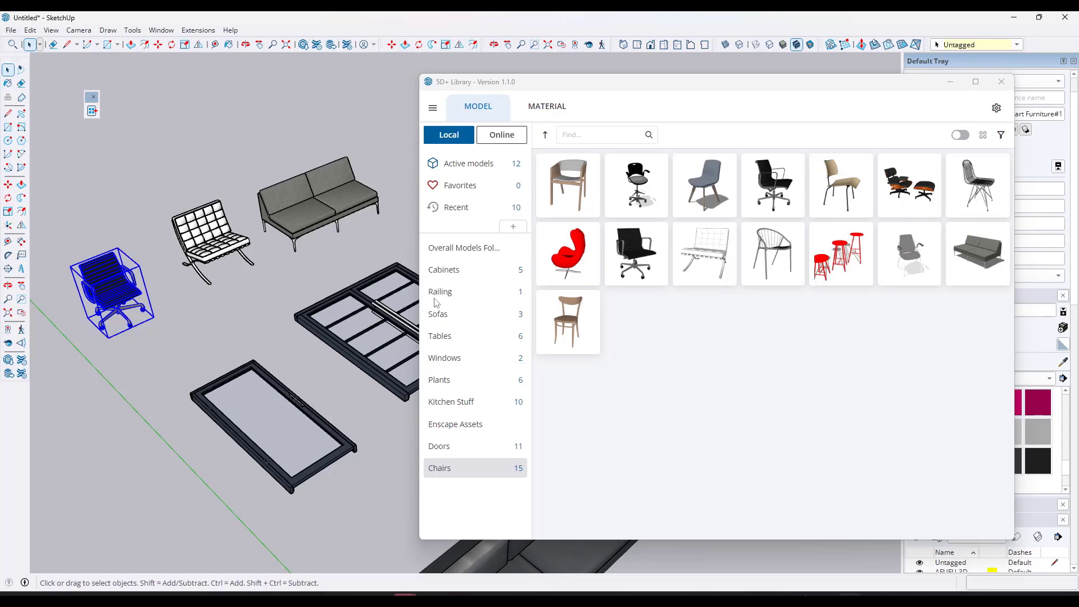
pyautogui.rightClick(770, 255)
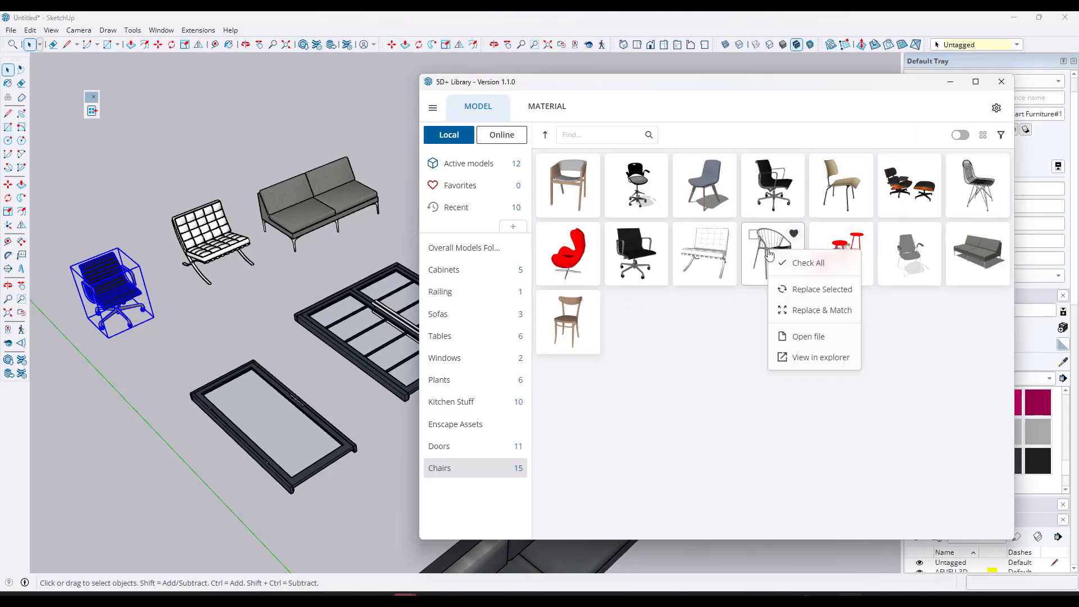
pyautogui.click(823, 290)
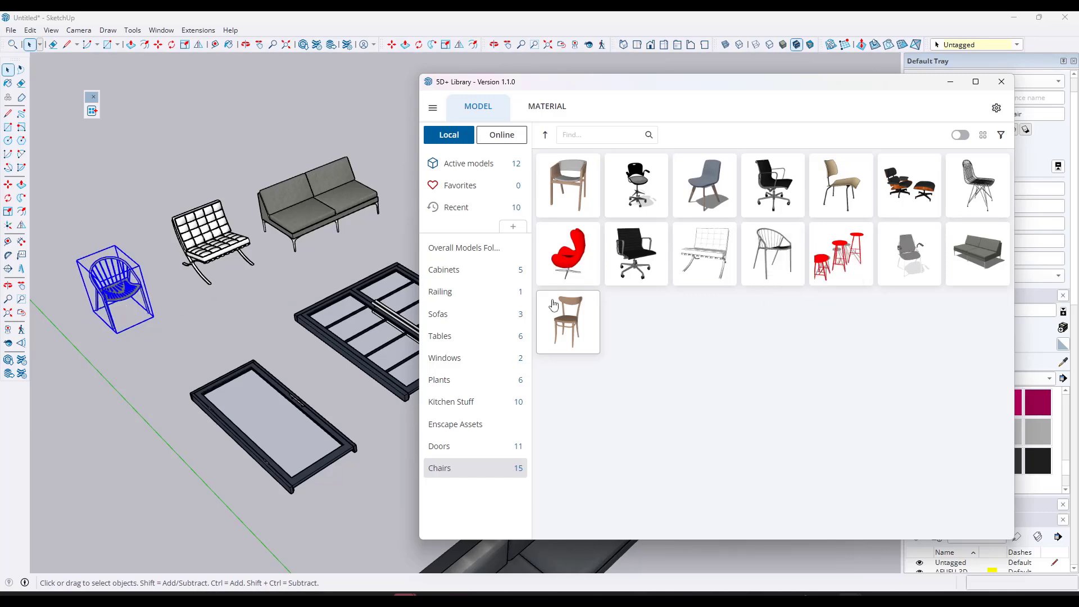
pyautogui.rightClick(565, 313)
pyautogui.click(605, 359)
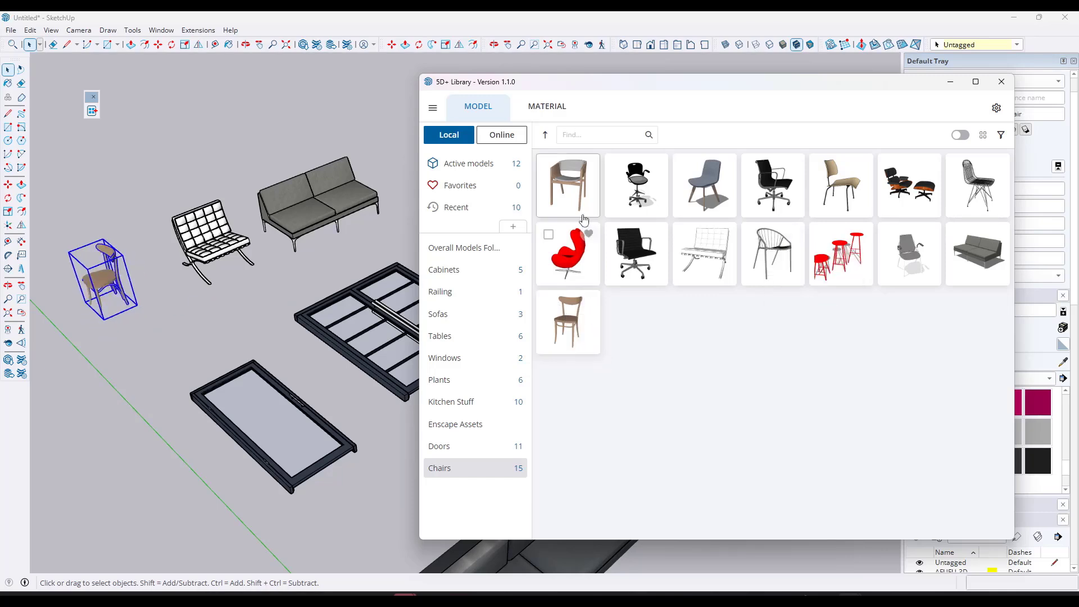
pyautogui.rightClick(574, 198)
pyautogui.click(616, 237)
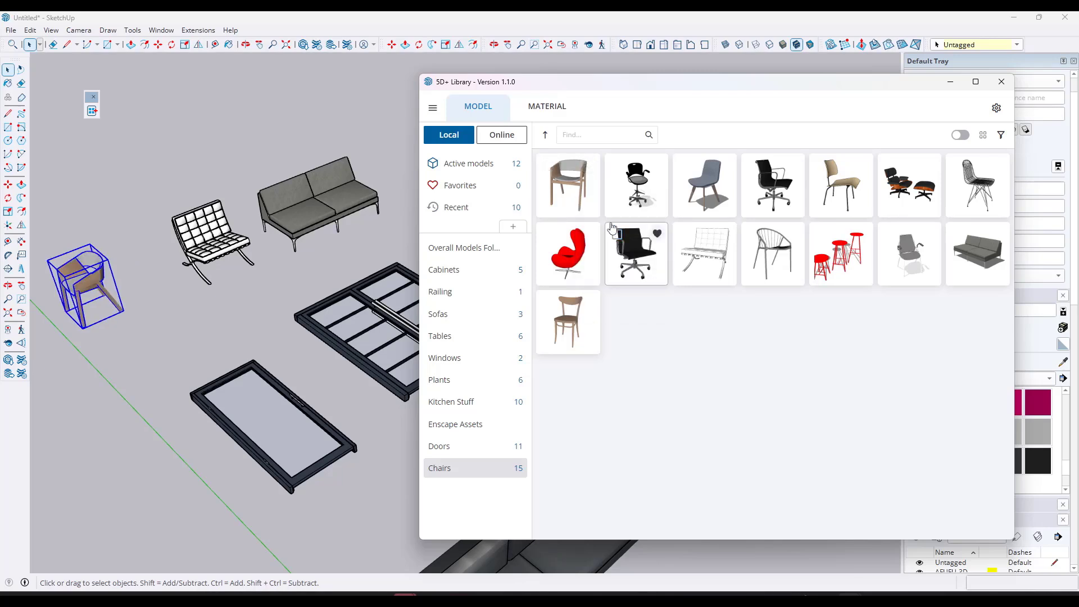
# Step: Replace the selected chair in turn with the black drafting chair, the blue-grey shell chair and the black office chair, and deselect it
pyautogui.rightClick(639, 181)
pyautogui.click(674, 221)
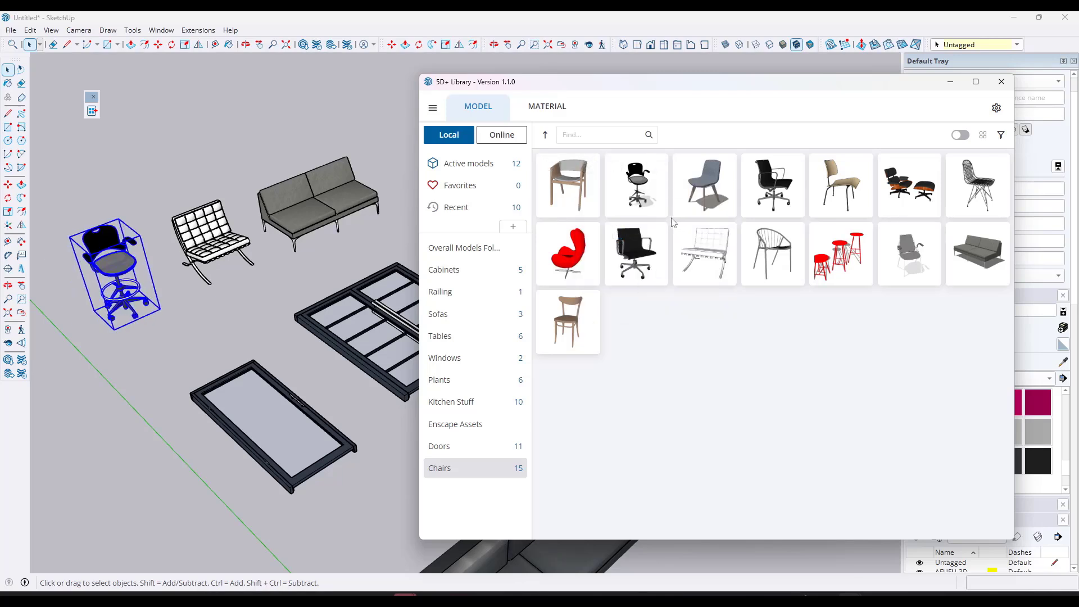
pyautogui.rightClick(710, 192)
pyautogui.click(755, 231)
pyautogui.rightClick(772, 215)
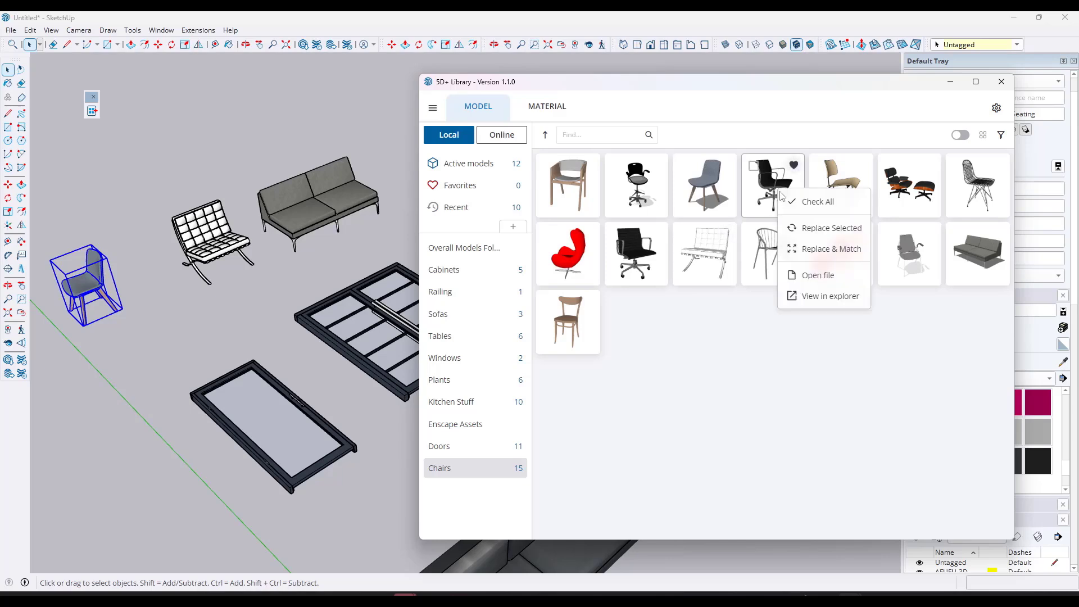
pyautogui.click(811, 227)
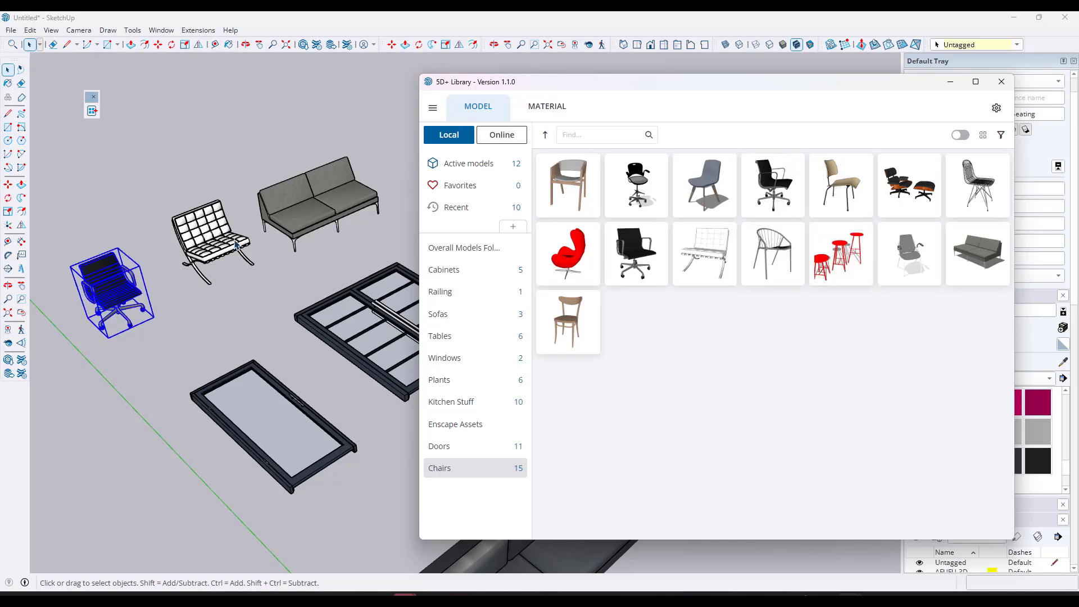
pyautogui.click(191, 302)
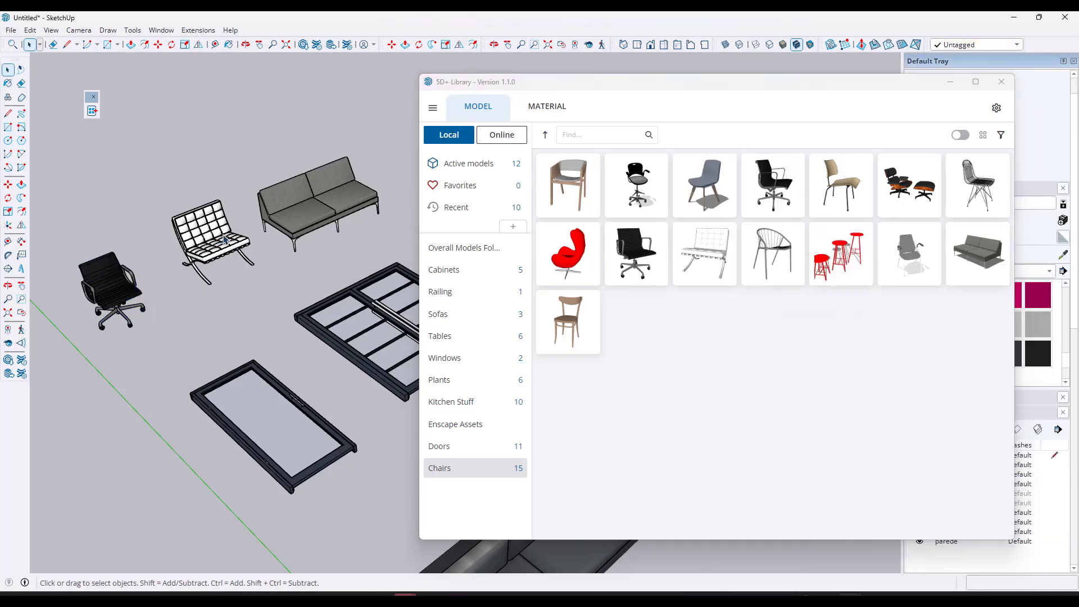
# Step: Select the white lounge chair and the office chair together and replace both with the red egg chair, followed by the wooden dining chair
pyautogui.click(208, 247)
pyautogui.keyDown('shift'); pyautogui.click(112, 290); pyautogui.keyUp('shift')
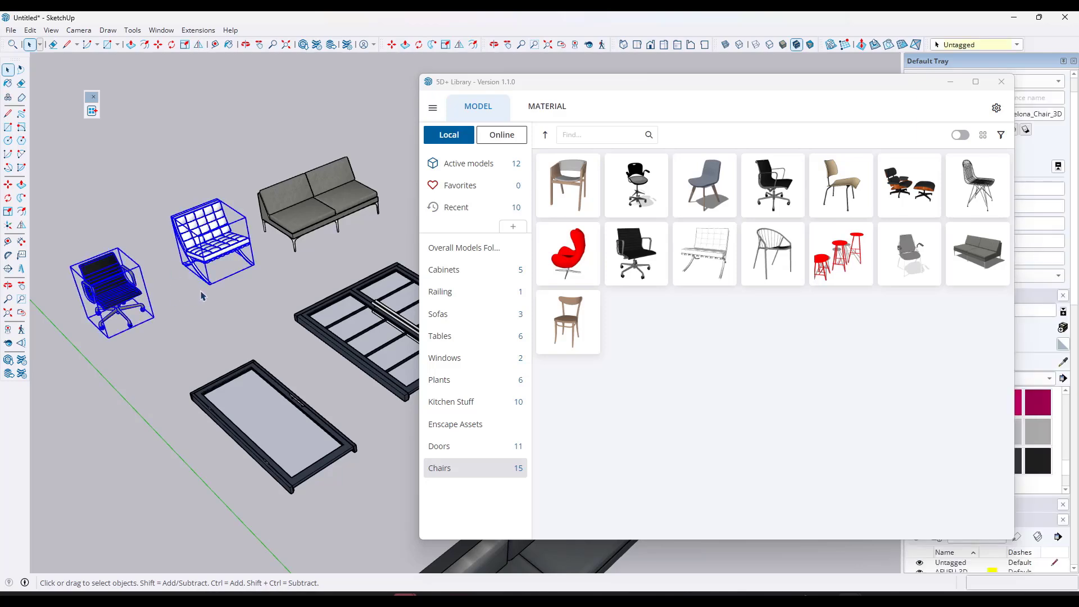
pyautogui.rightClick(564, 268)
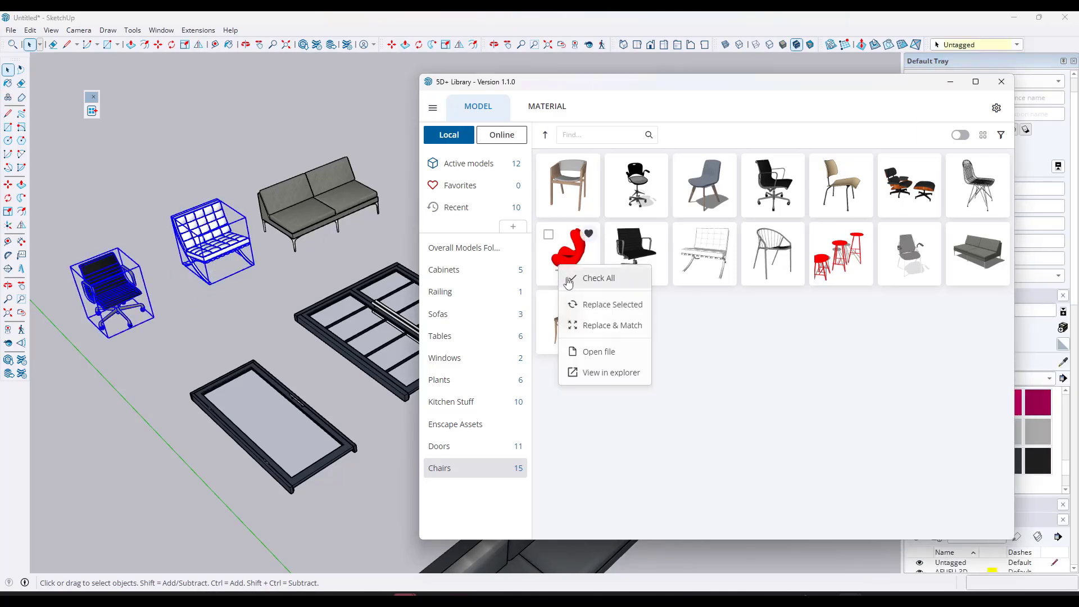
pyautogui.click(590, 309)
pyautogui.rightClick(584, 262)
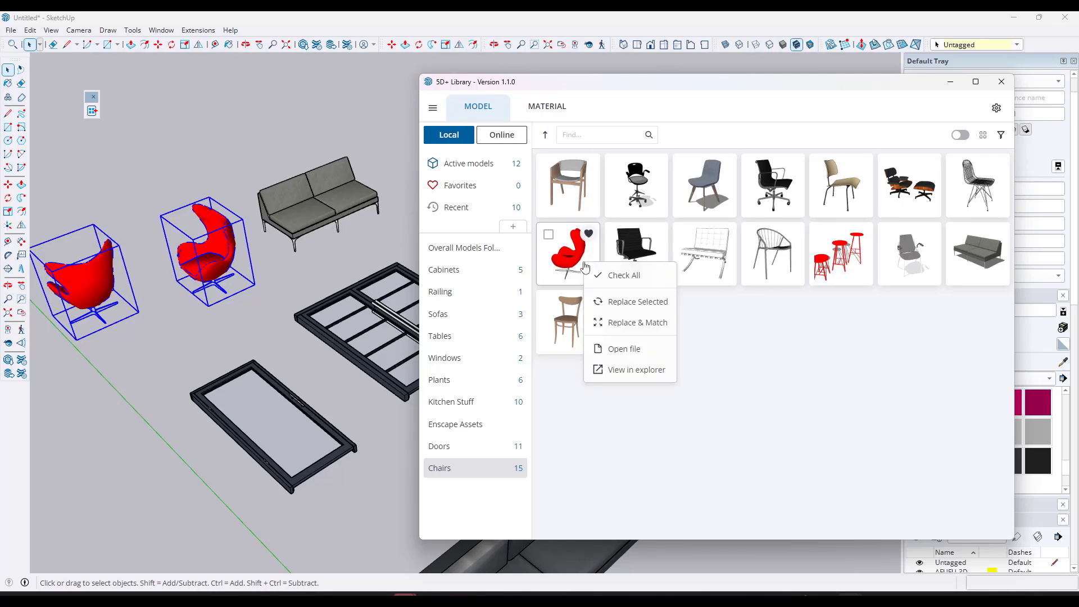
pyautogui.rightClick(568, 324)
pyautogui.click(602, 356)
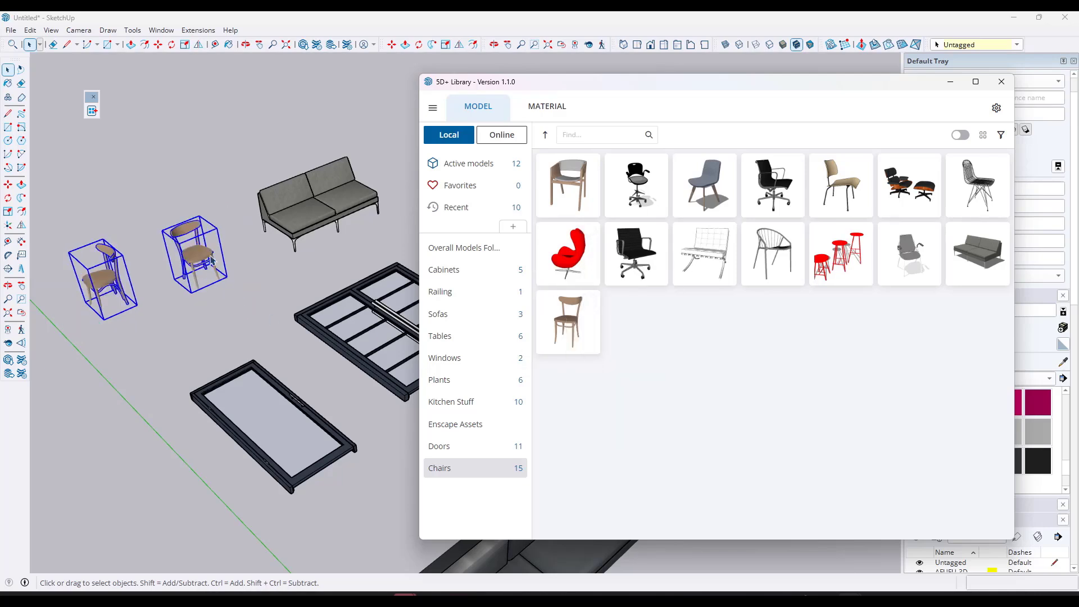
# Step: Add the two black-framed windows to the selected pair of dining chairs and replace all four with the black office chair
pyautogui.scroll(-3, 243, 321)
pyautogui.click(243, 321)
pyautogui.keyDown('shift'); pyautogui.click(318, 295); pyautogui.keyUp('shift')
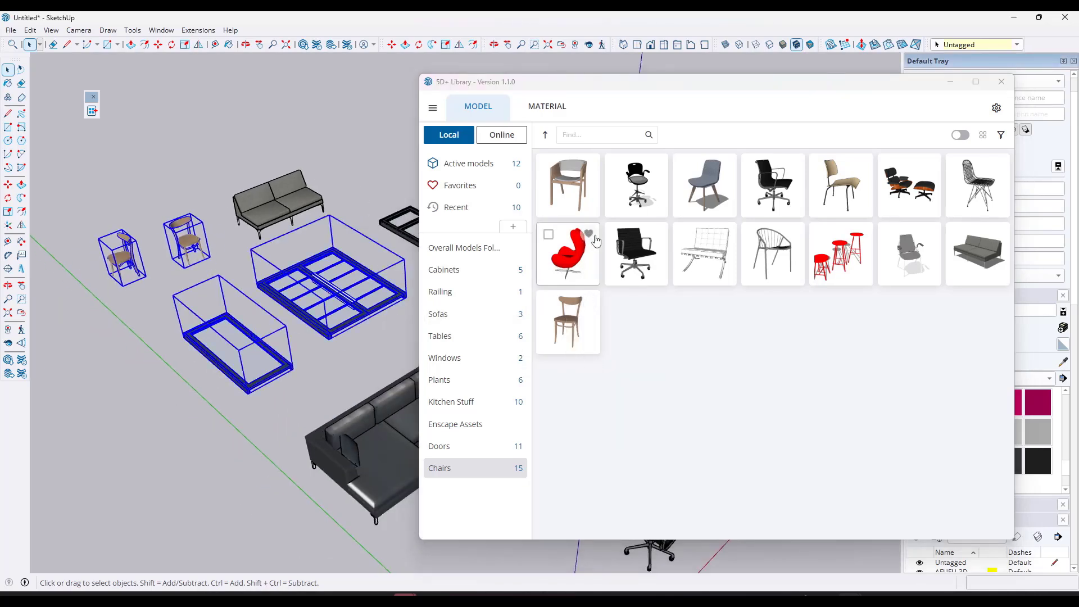
pyautogui.rightClick(781, 186)
pyautogui.click(814, 221)
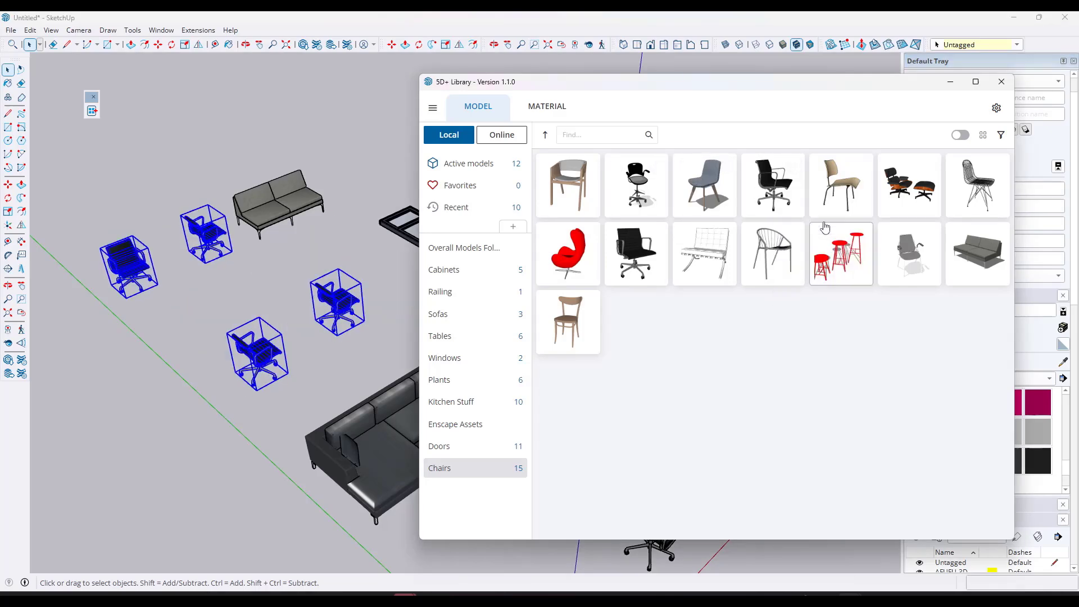
# Step: Select the grey sofa and use Replace & Match to swap it for the white grid-back lounge chair
pyautogui.moveTo(355, 263); pyautogui.dragTo(251, 235, button='middle')
pyautogui.click(249, 218)
pyautogui.scroll(5, 253, 209)
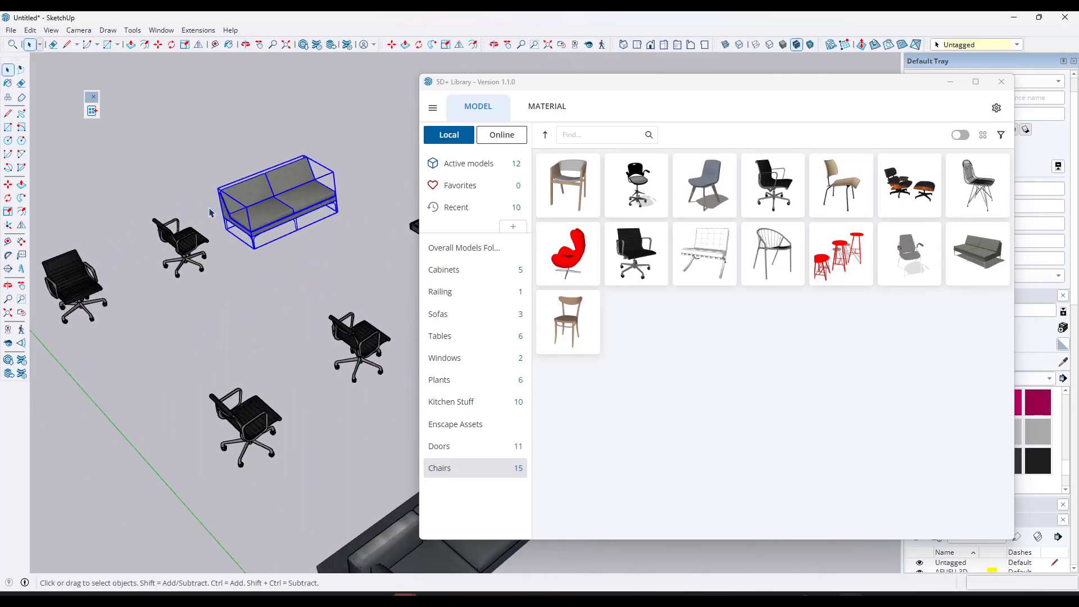
pyautogui.scroll(-3, 258, 205)
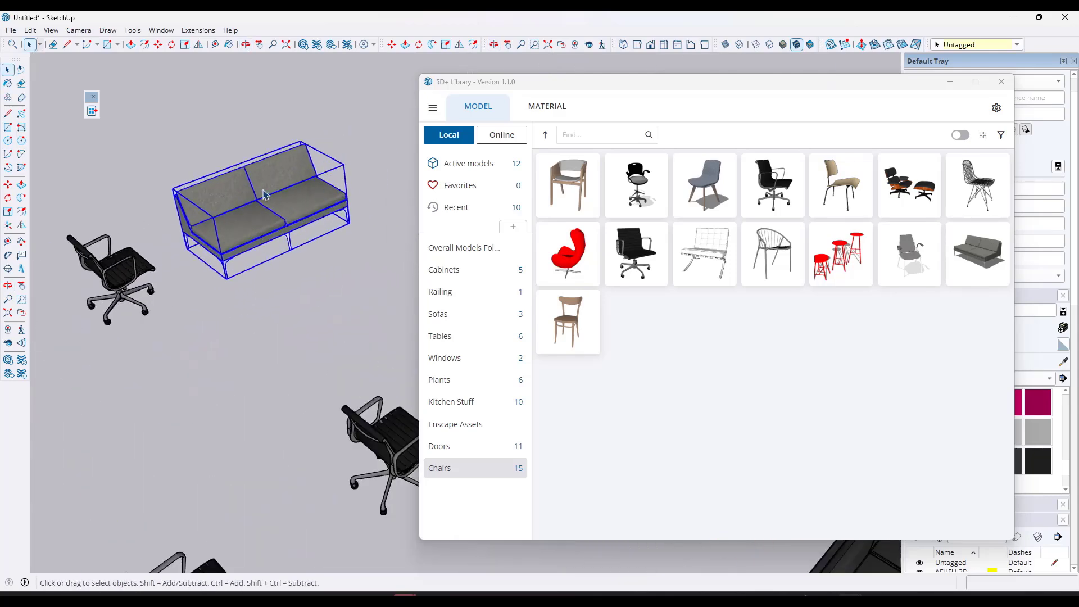
pyautogui.scroll(-2, 286, 191)
pyautogui.scroll(1, 234, 149)
pyautogui.scroll(1, 235, 148)
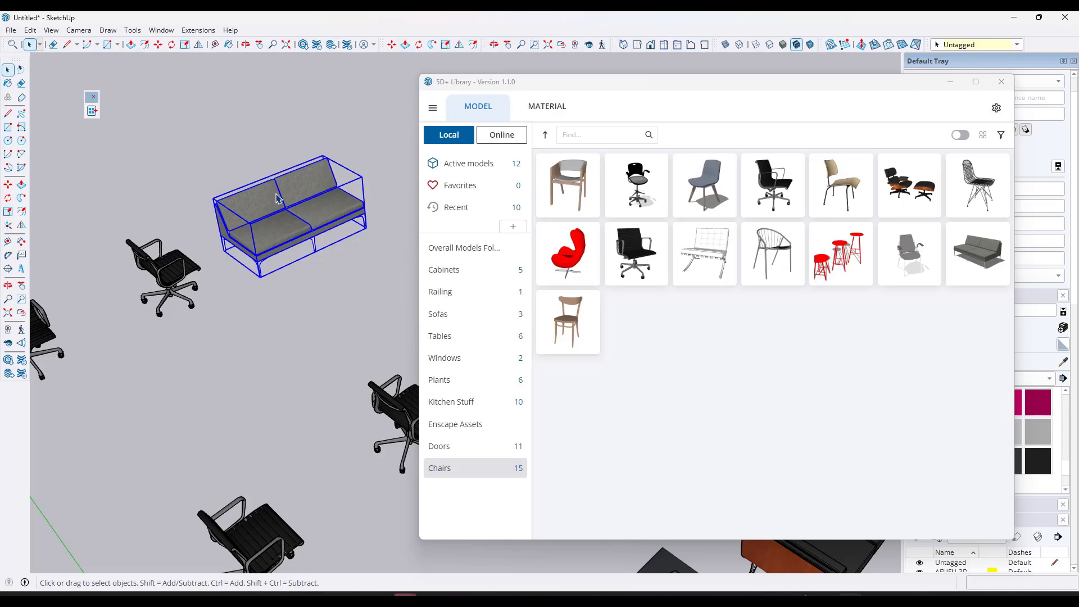
pyautogui.scroll(2, 281, 206)
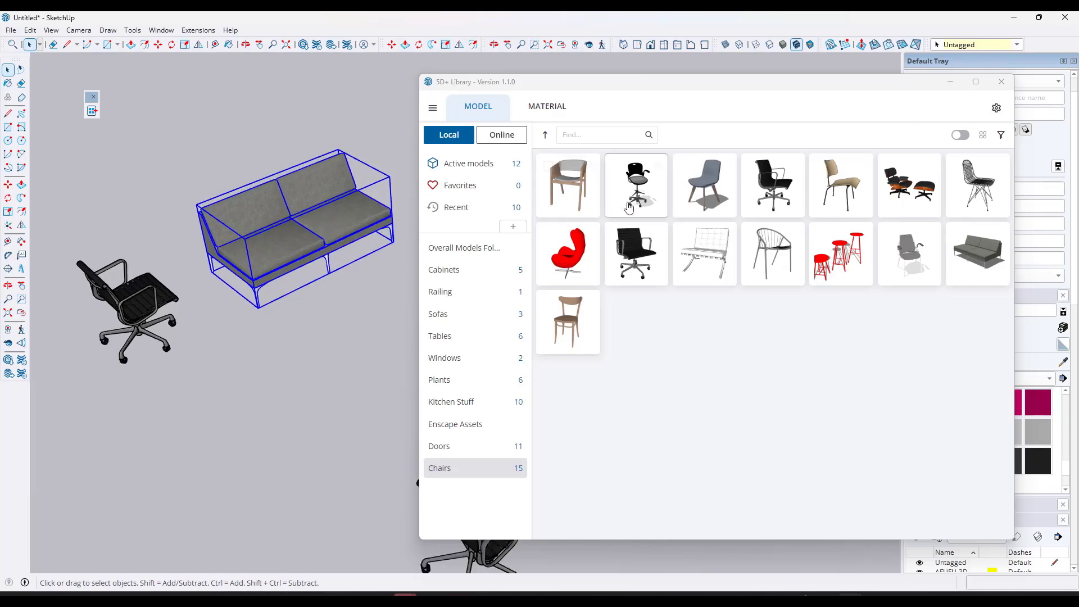
pyautogui.rightClick(711, 256)
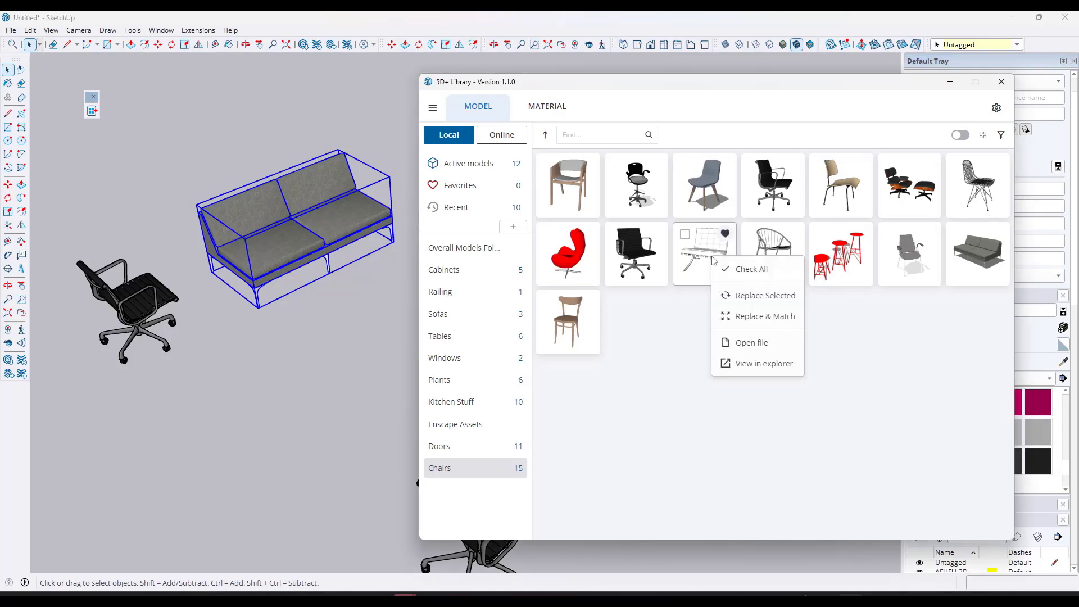
pyautogui.click(760, 316)
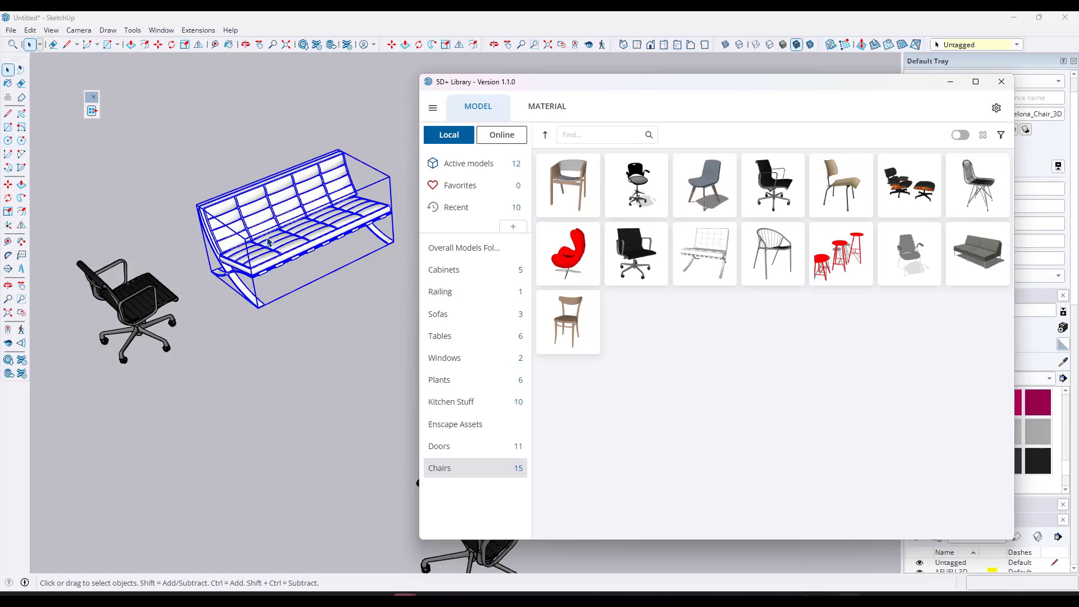
# Step: Inspect the stretched lounge chair, deselect it and undo the sofa replacement
pyautogui.scroll(-4, 345, 216)
pyautogui.scroll(3, 334, 207)
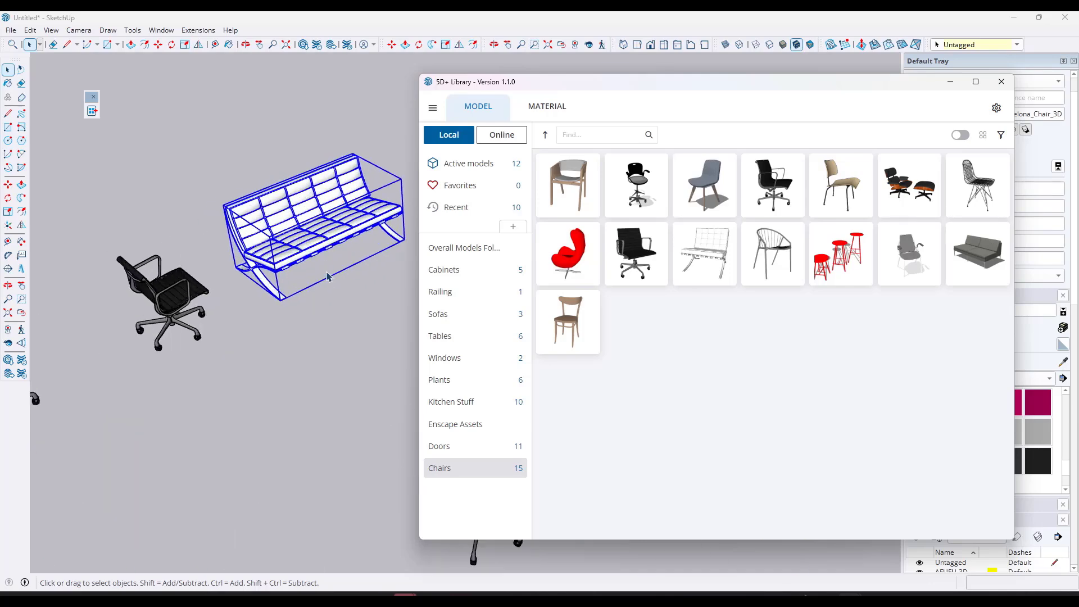
pyautogui.click(348, 309)
pyautogui.hotkey('ctrl', 'z')
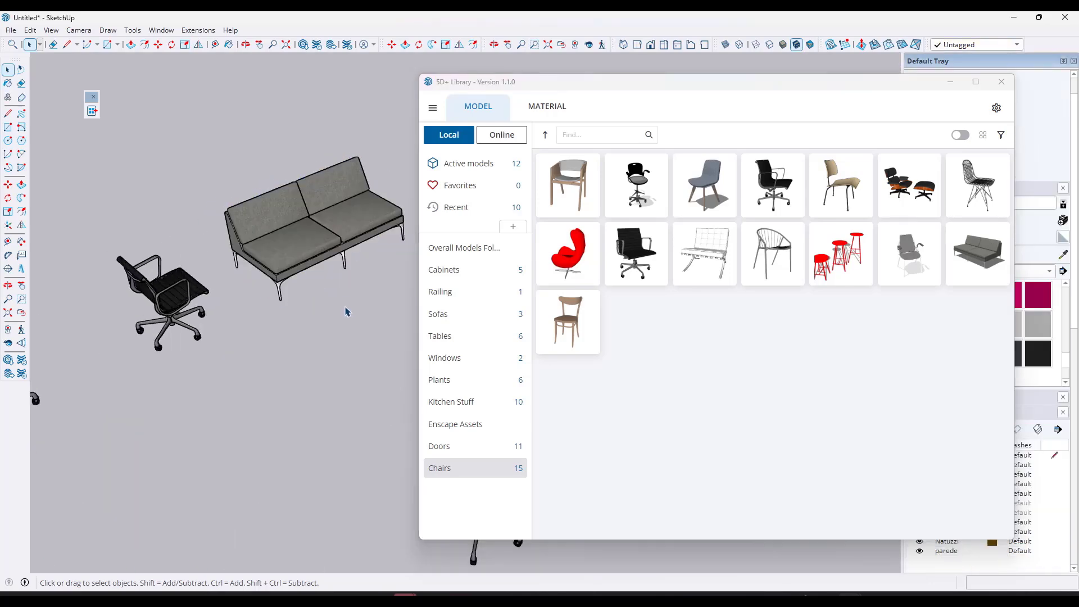
# Step: Select the office chair next to the grey sofa and use Replace & Match to swap it for the white grid-back lounge chair
pyautogui.moveTo(298, 217)
pyautogui.mouseDown(button='middle')
pyautogui.moveTo(243, 211)
pyautogui.moveTo(313, 227)
pyautogui.mouseUp(button='middle')
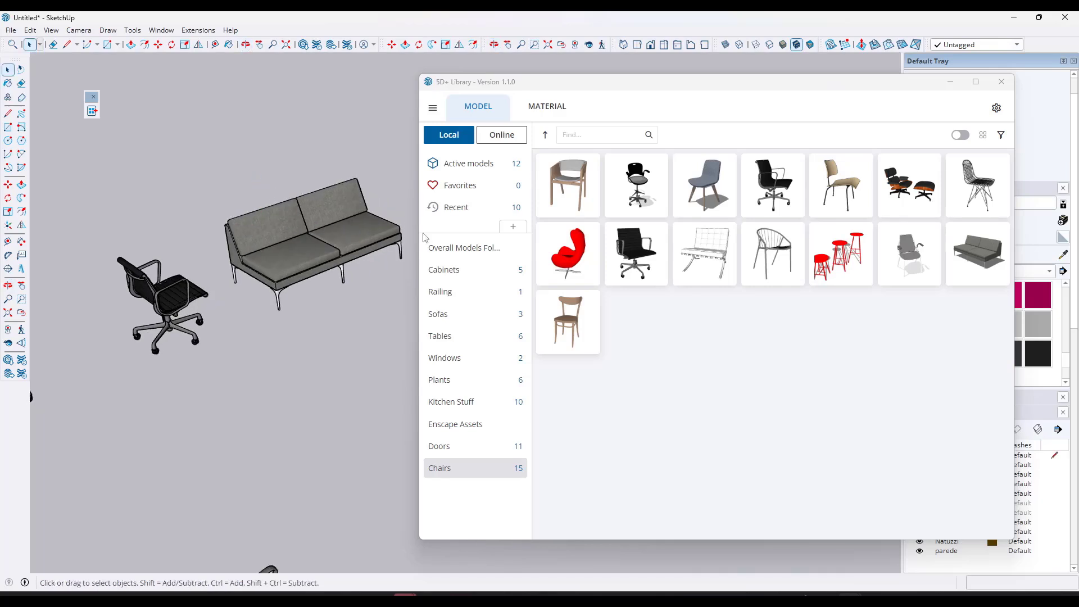
pyautogui.scroll(-2, 349, 202)
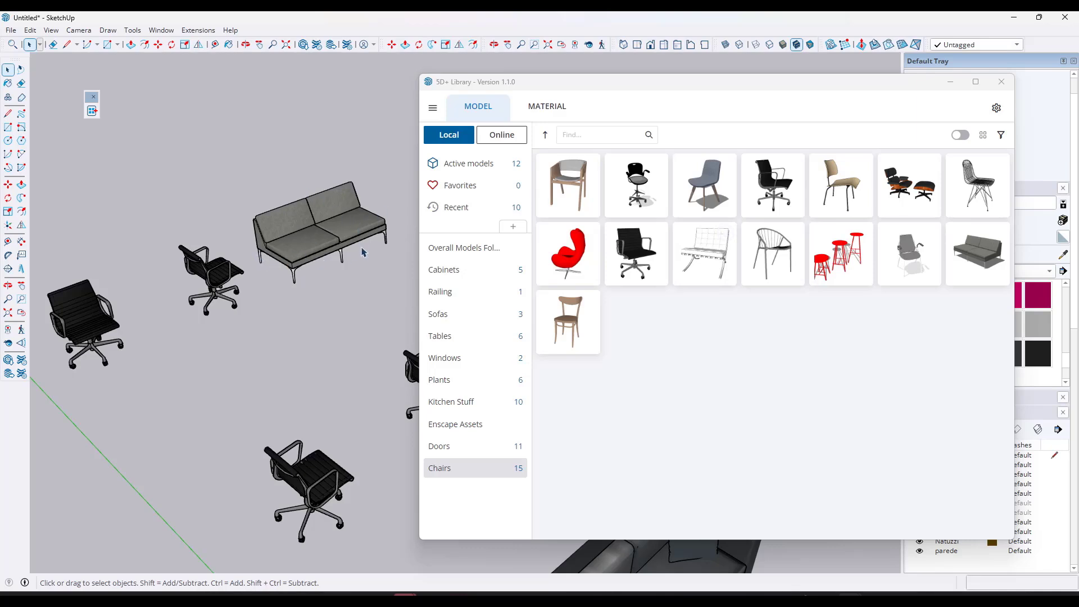
pyautogui.click(213, 278)
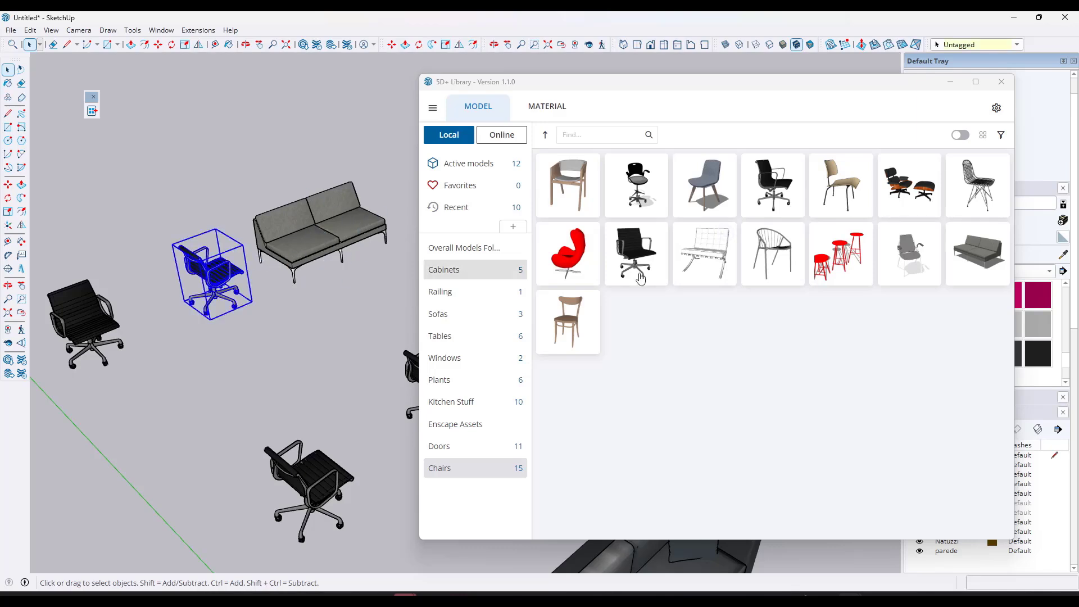
pyautogui.rightClick(697, 254)
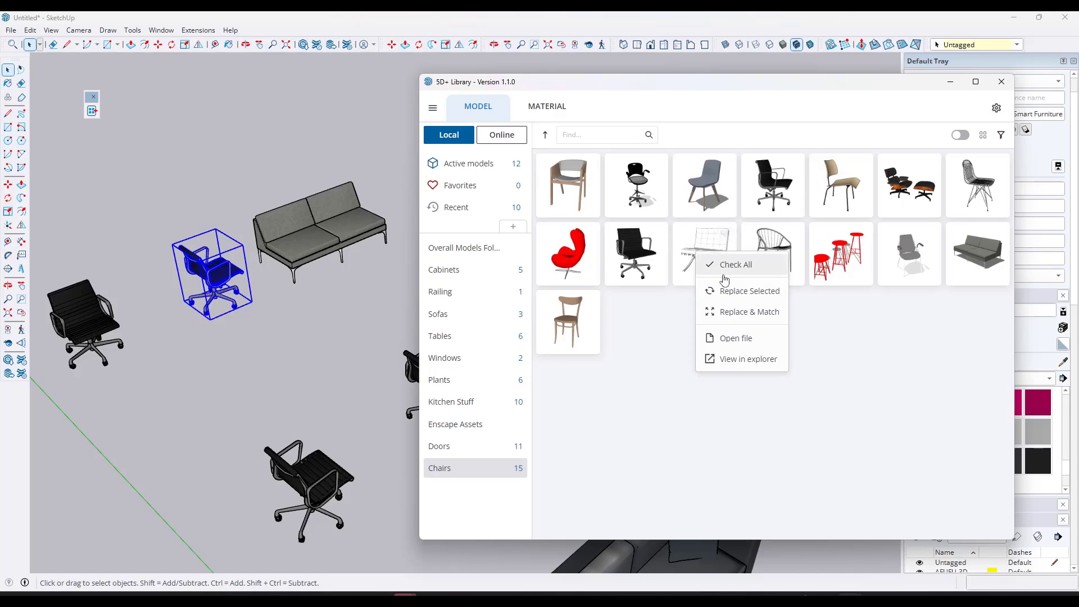
pyautogui.click(745, 313)
pyautogui.scroll(5, 187, 249)
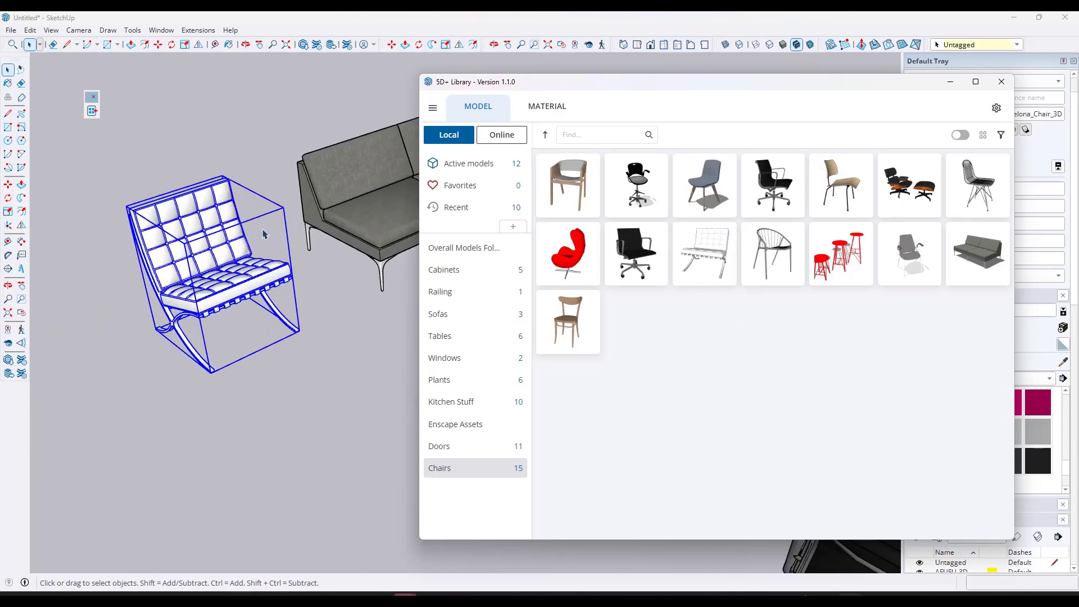
# Step: Replace and match the grey sofa with the white grid-back lounge chair so it fills the sofa's size
pyautogui.scroll(-3, 106, 225)
pyautogui.click(296, 212)
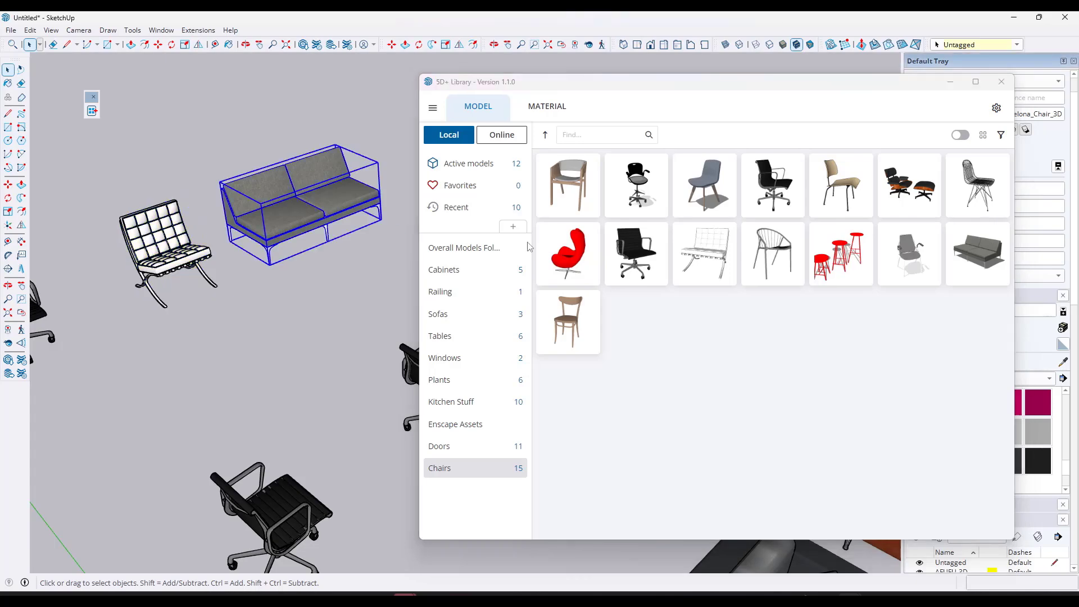
pyautogui.rightClick(705, 264)
pyautogui.click(747, 326)
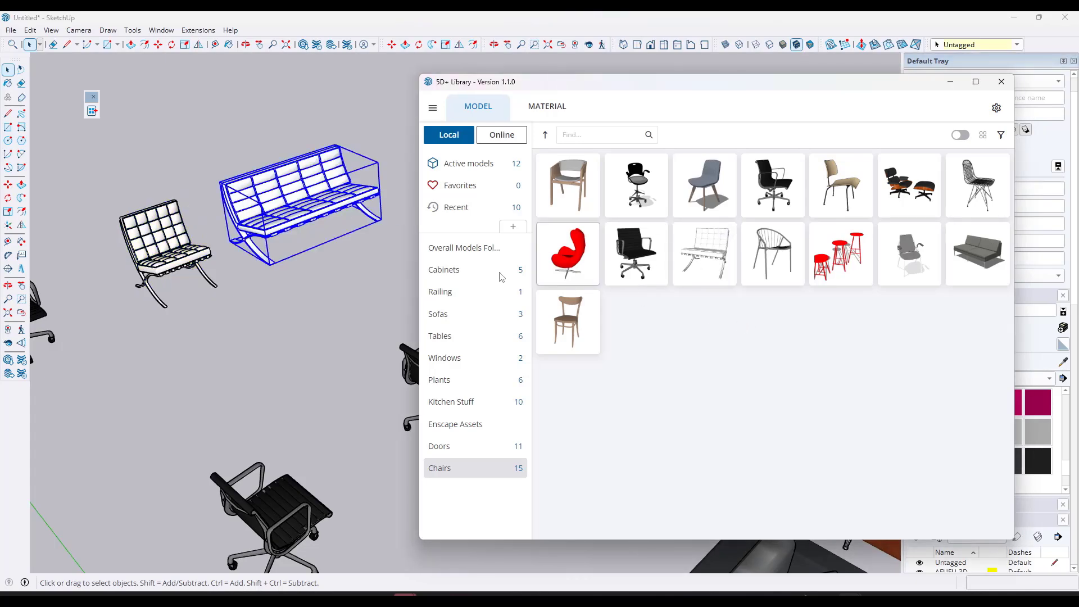
pyautogui.moveTo(375, 190); pyautogui.dragTo(351, 163, button='middle')
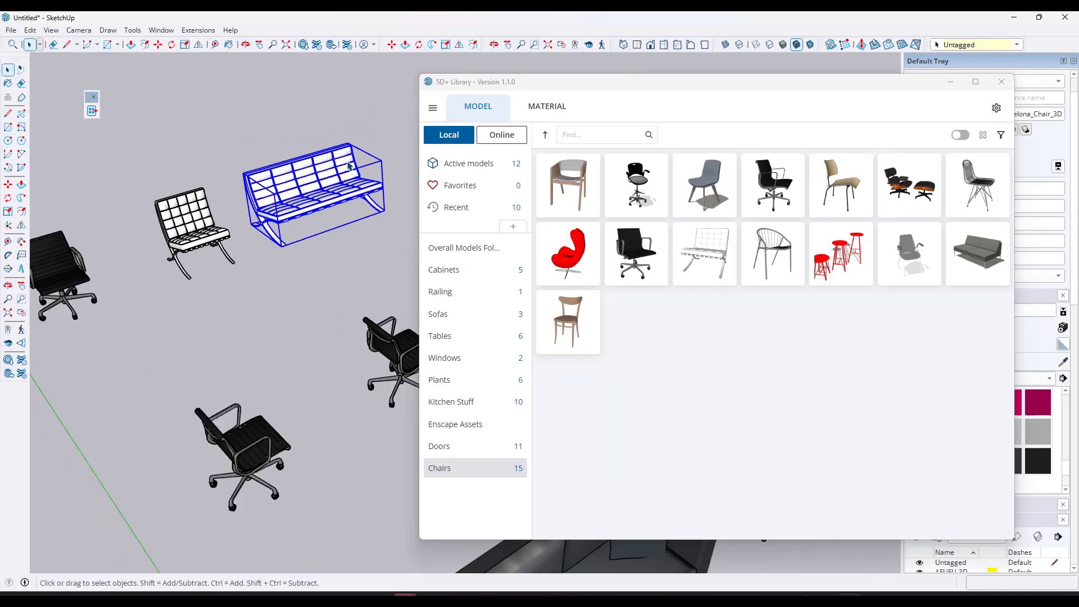
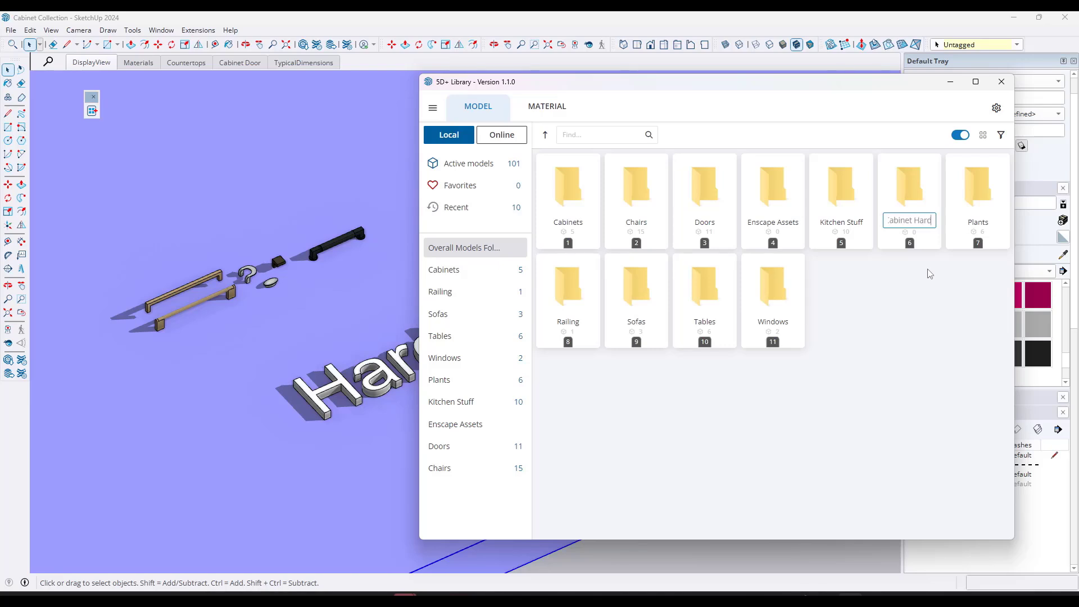
# Step: Name the new library folder Cabinet Hardware and save the six cabinet pulls from the model into it
pyautogui.press('Return')
pyautogui.doubleClick(583, 200)
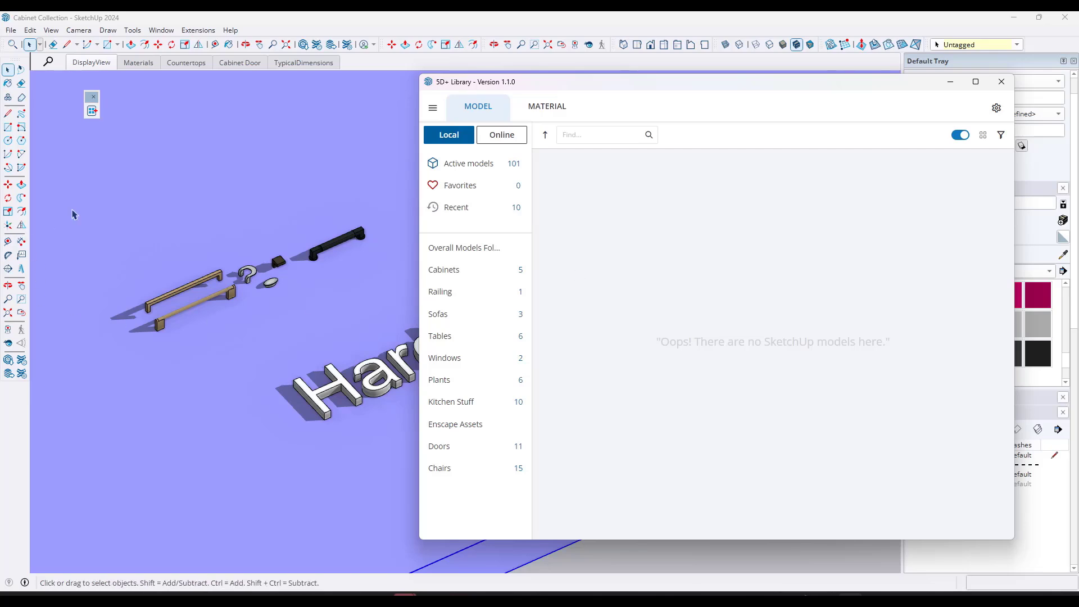
pyautogui.moveTo(85, 181); pyautogui.dragTo(388, 365)
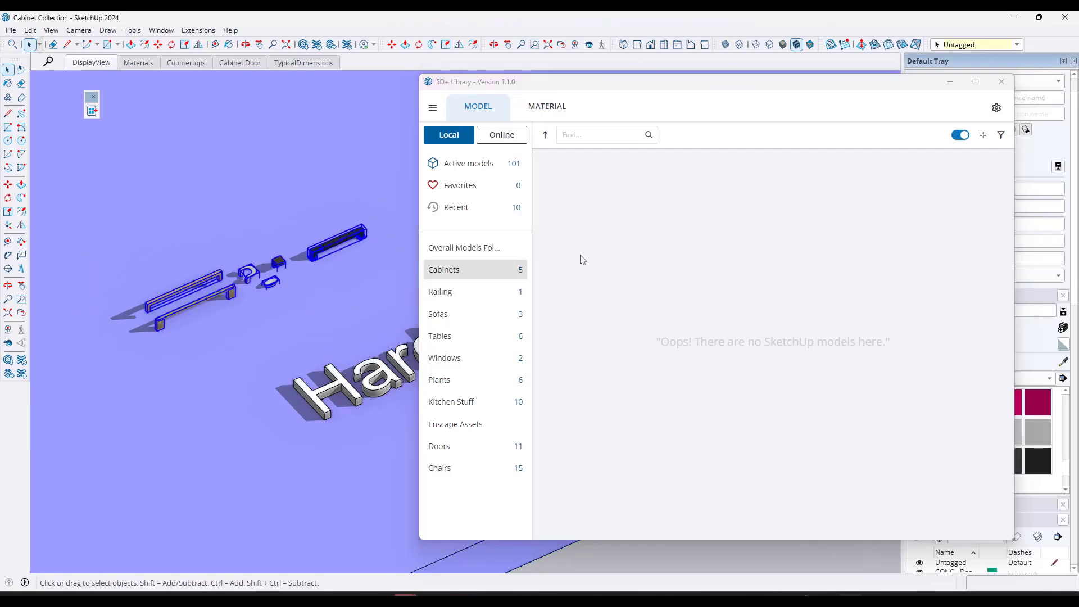
pyautogui.rightClick(606, 248)
pyautogui.click(657, 262)
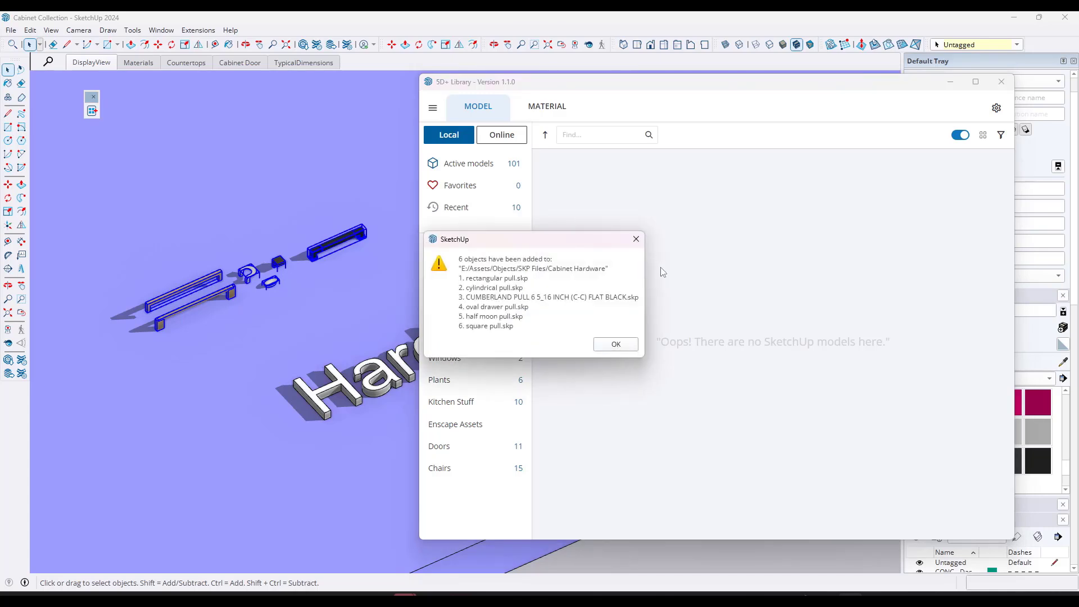
pyautogui.click(616, 344)
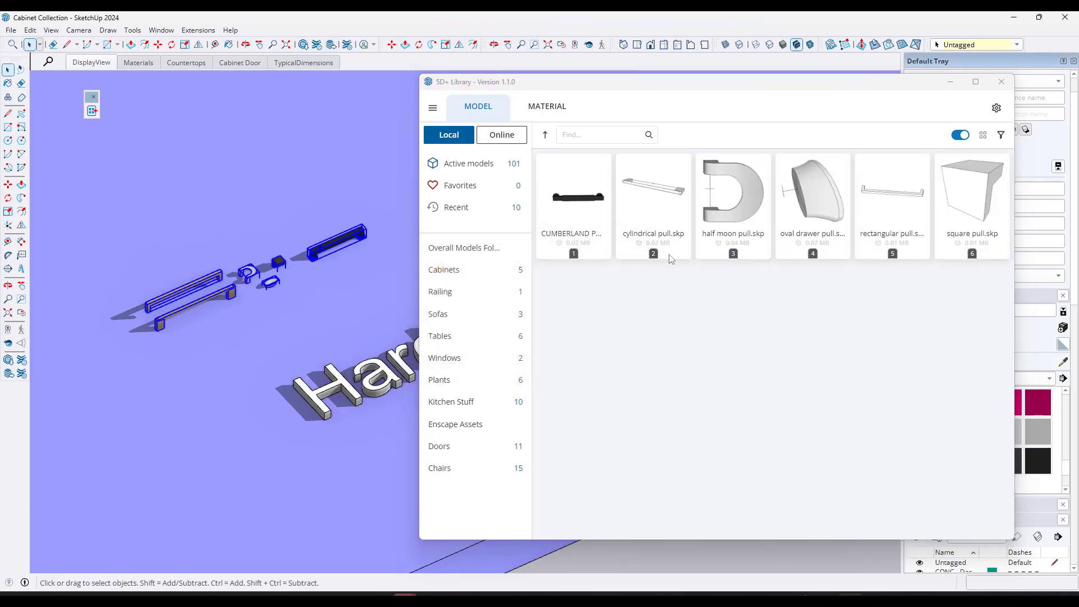
# Step: Try placing the cylindrical pull and the half moon pull from the Cabinet Hardware folder in the model, cancelling each placement
pyautogui.click(652, 201)
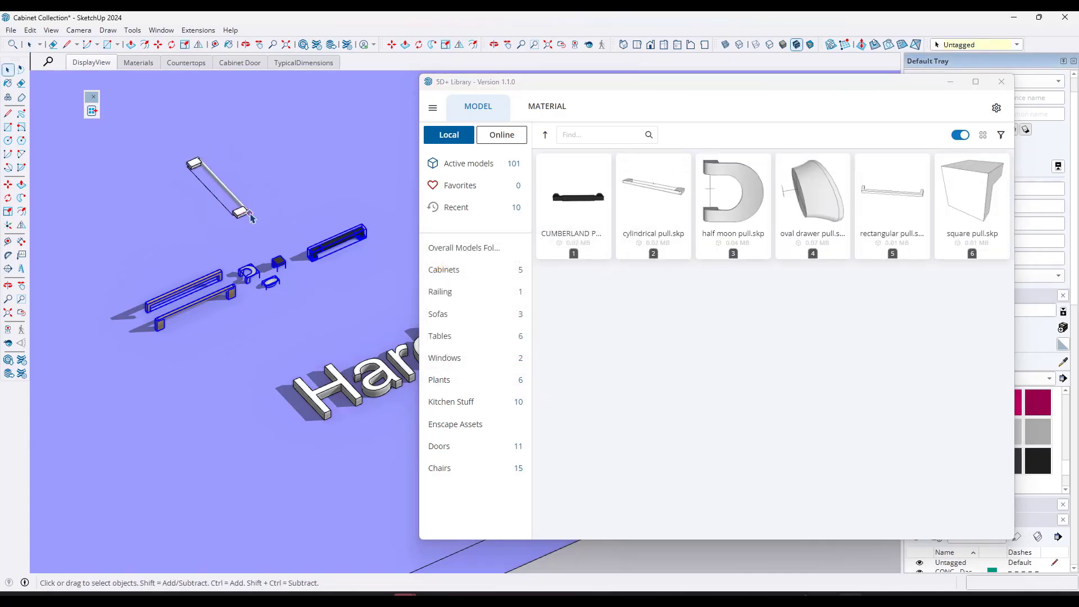
pyautogui.press('Escape')
pyautogui.click(707, 212)
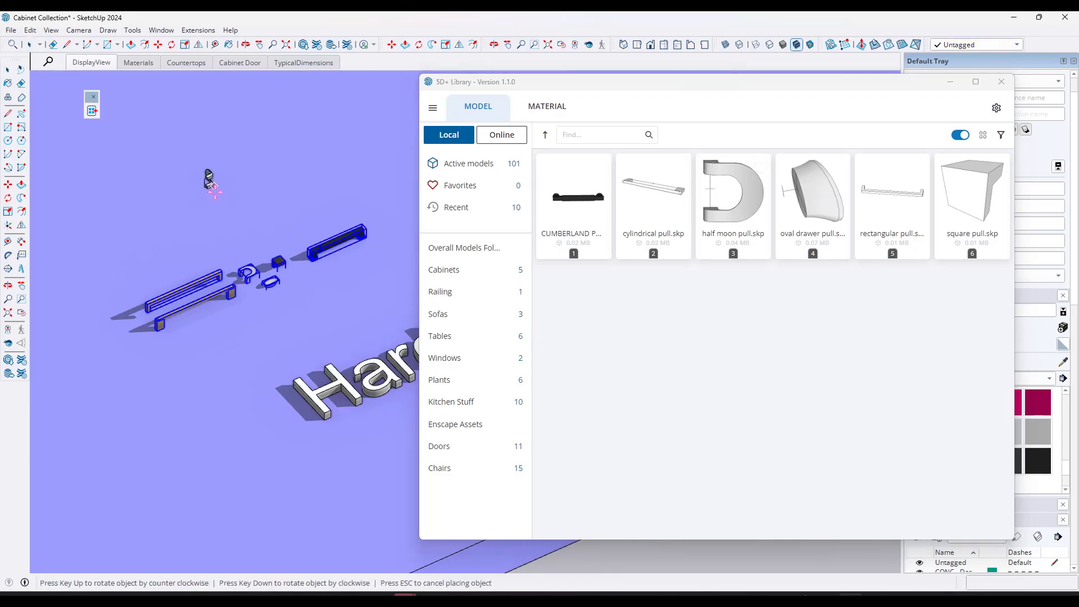
pyautogui.press('Escape')
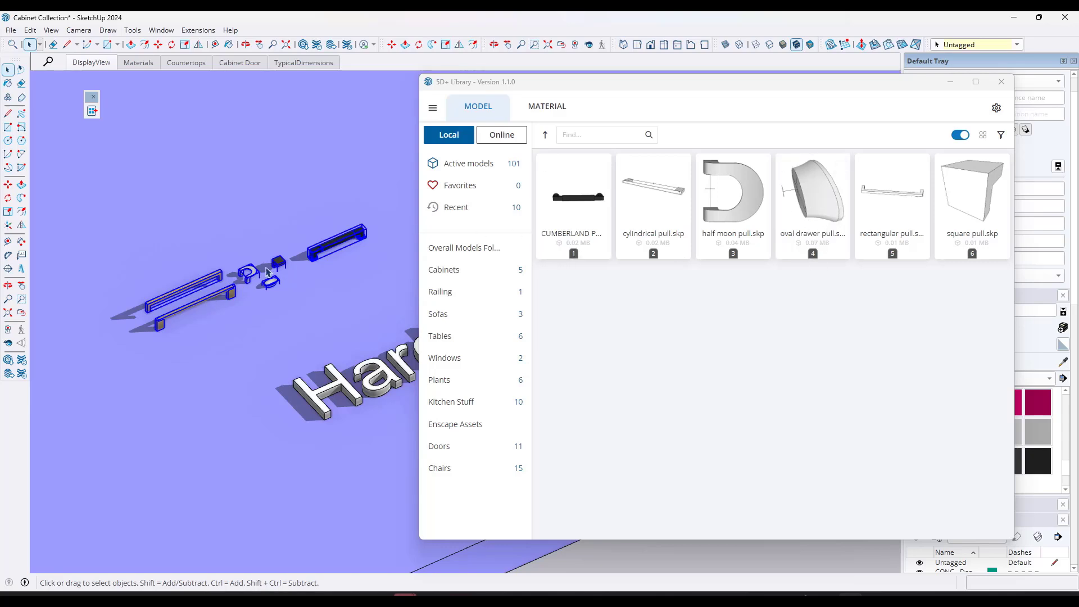
# Step: Create another cabinet folder in the overall models folder, alongside Cabinet Hardware, and open it
pyautogui.scroll(-10, 304, 281)
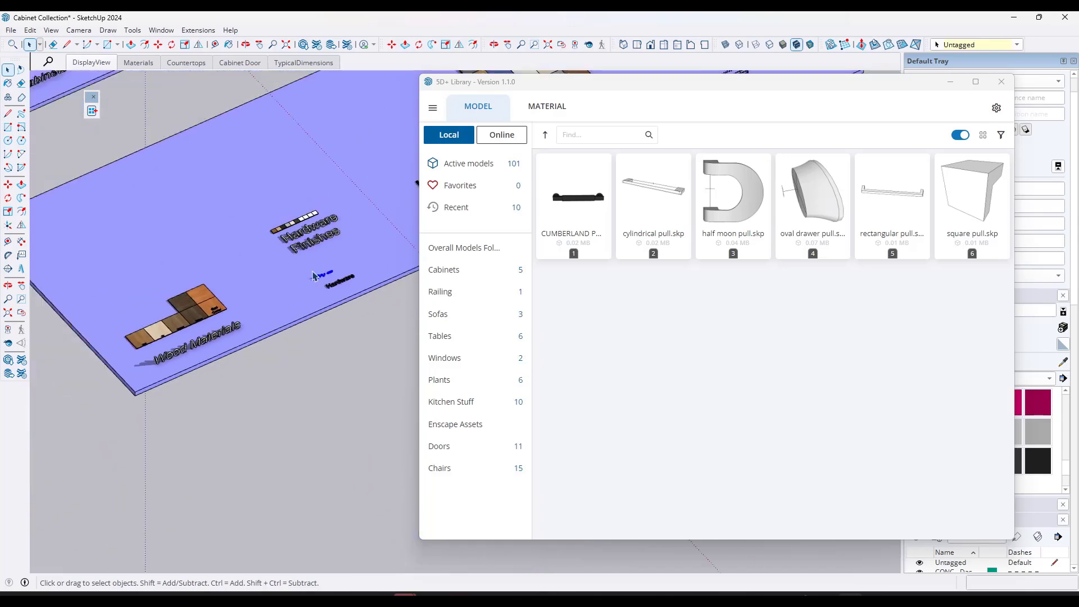
pyautogui.scroll(10, 230, 226)
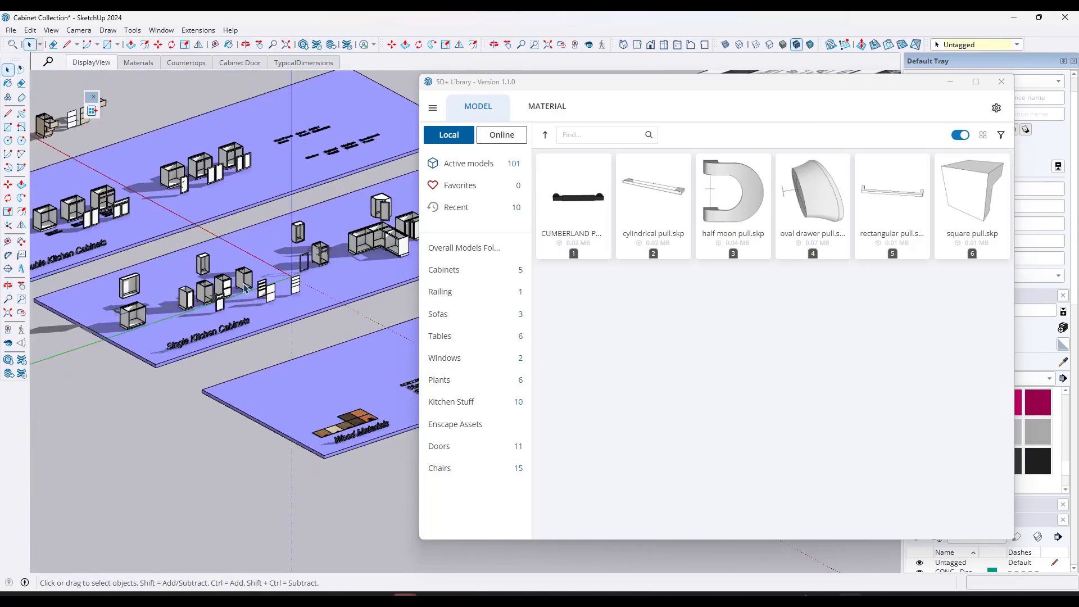
pyautogui.scroll(2, 268, 266)
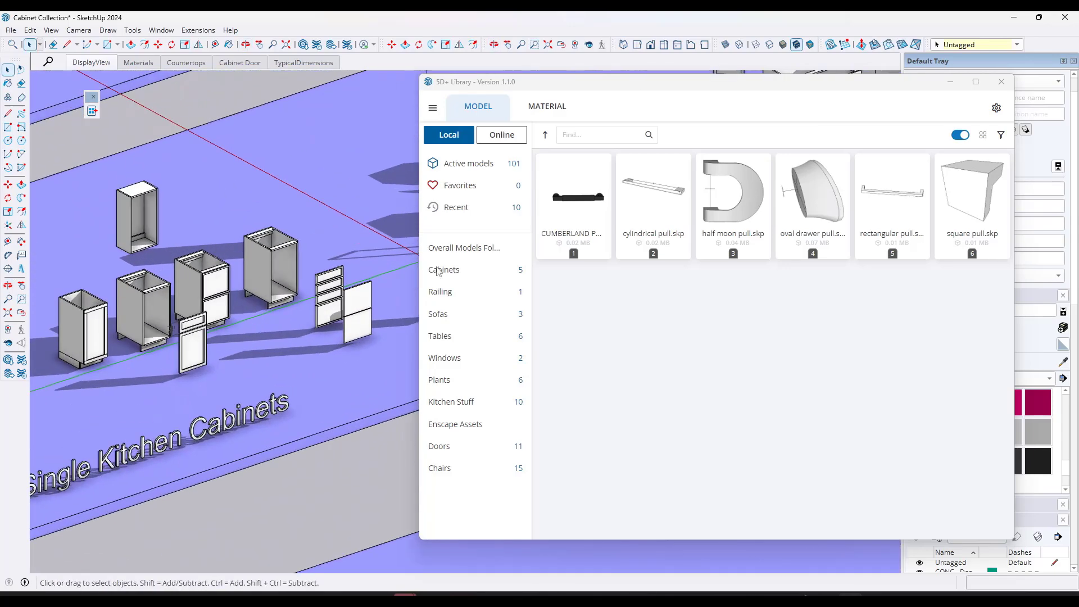
pyautogui.rightClick(583, 308)
pyautogui.press('BackSpace')
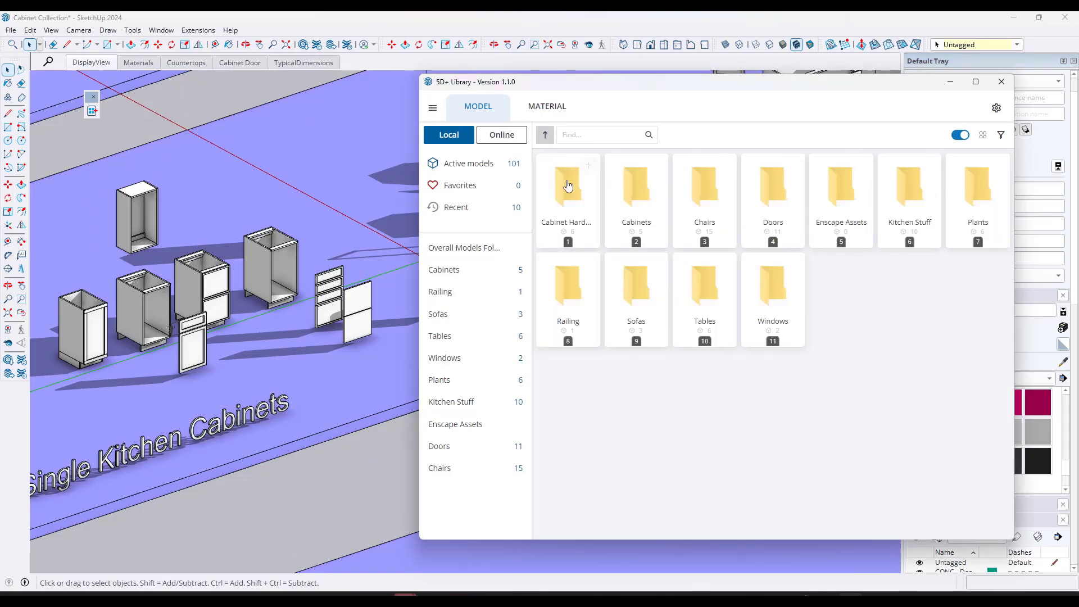
pyautogui.rightClick(691, 405)
pyautogui.press('Escape')
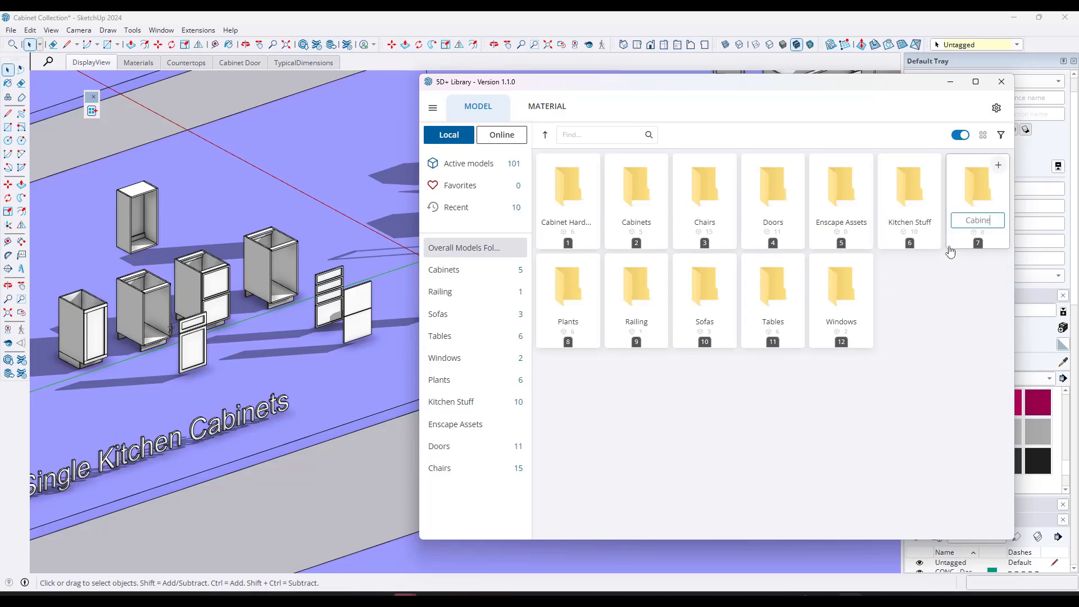
pyautogui.doubleClick(953, 242)
# Step: Save the four single-cabinet door and drawer fronts near the Single Kitchen Cabinets text into the open Cabinet Doors library folder
pyautogui.scroll(3, 171, 319)
pyautogui.scroll(-5, 171, 319)
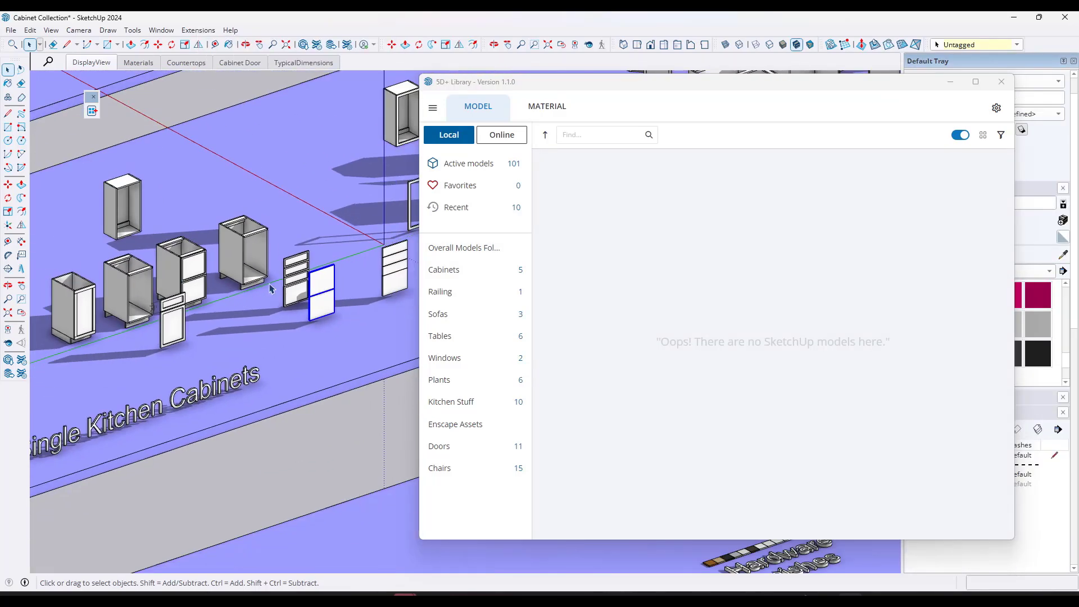
pyautogui.scroll(8, 288, 287)
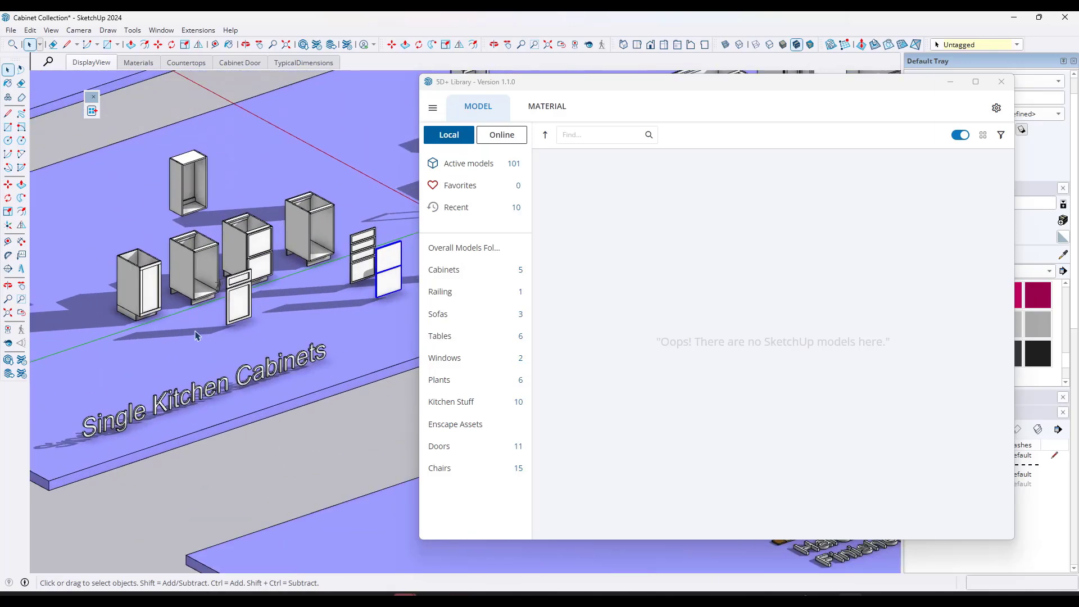
pyautogui.scroll(-2, 246, 272)
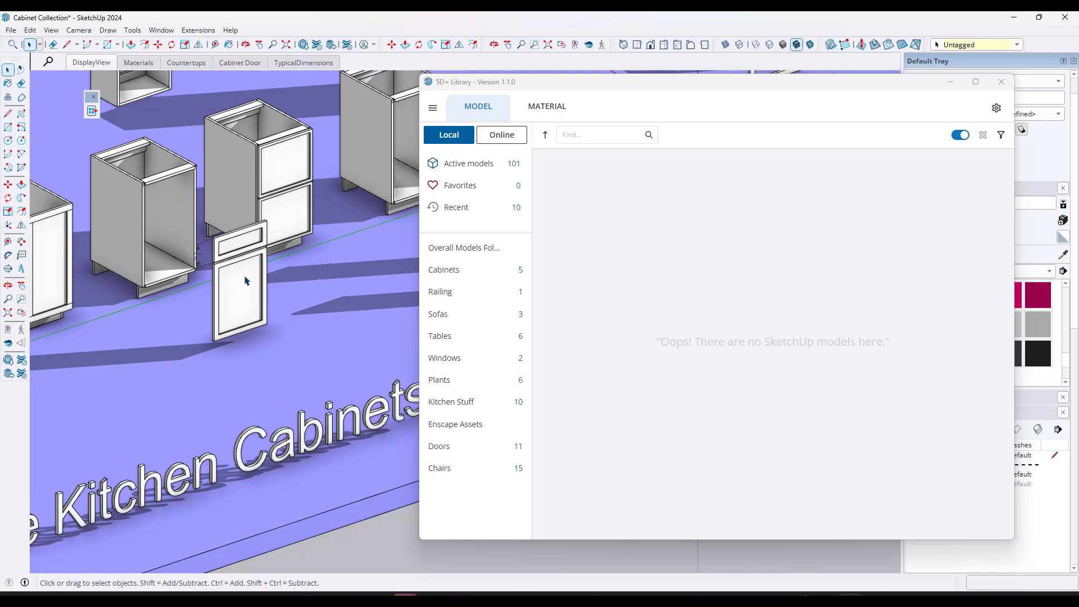
pyautogui.click(246, 282)
pyautogui.scroll(-3, 245, 283)
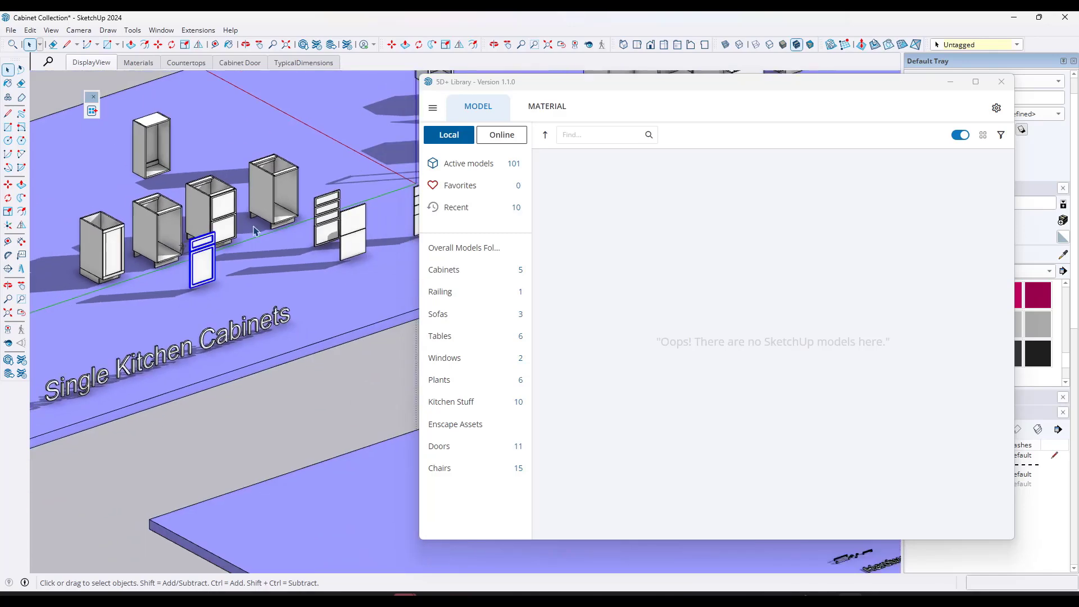
pyautogui.scroll(4, 270, 214)
pyautogui.keyDown('ctrl'); pyautogui.click(342, 239); pyautogui.keyUp('ctrl')
pyautogui.keyDown('ctrl'); pyautogui.click(385, 240); pyautogui.keyUp('ctrl')
pyautogui.scroll(-3, 371, 241)
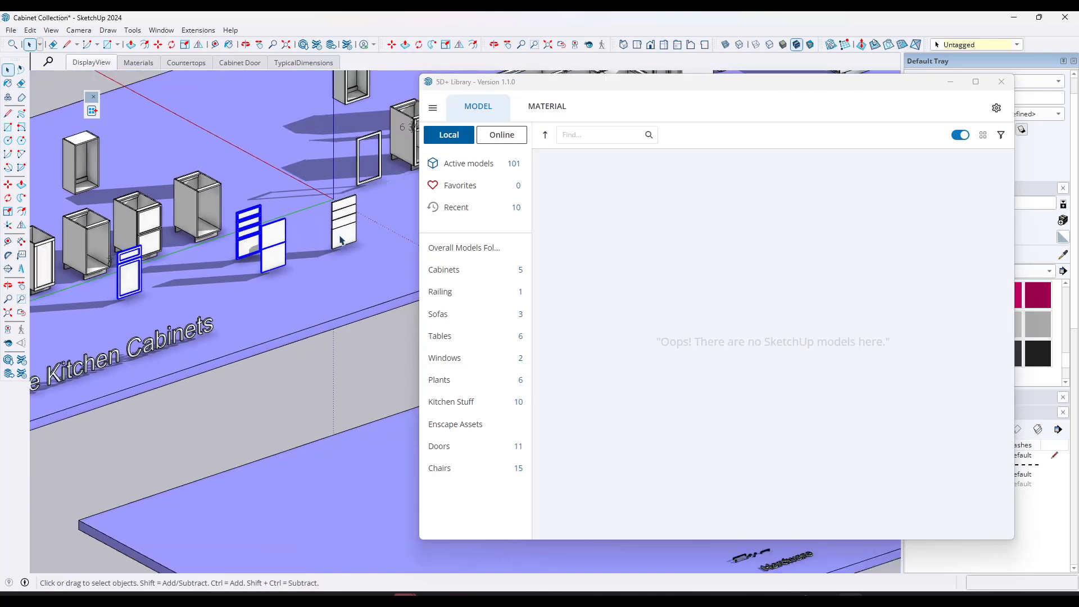
pyautogui.keyDown('ctrl'); pyautogui.click(344, 241); pyautogui.keyUp('ctrl')
pyautogui.rightClick(643, 227)
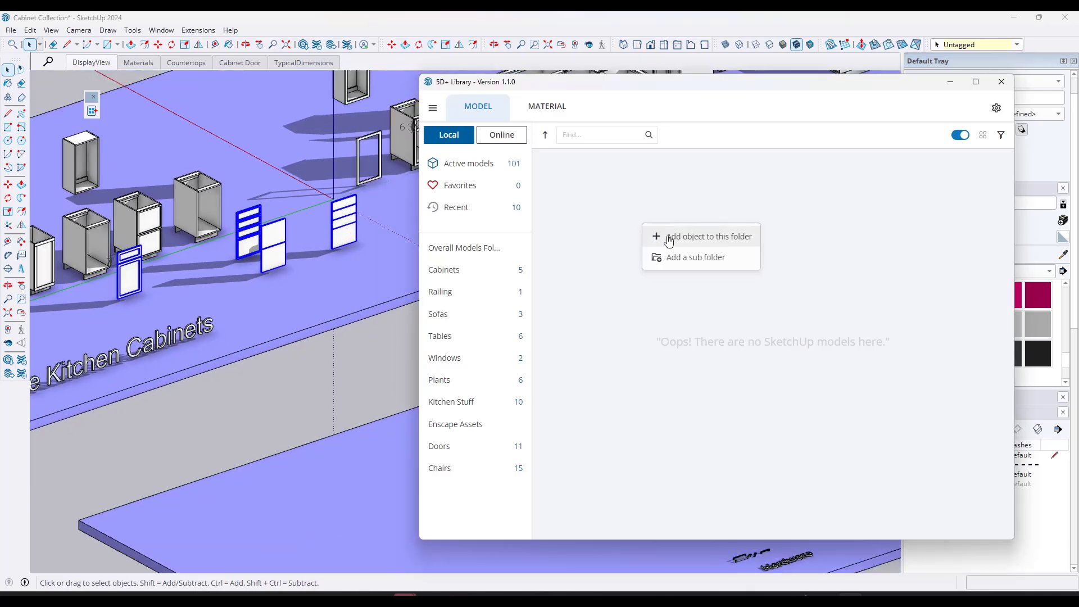
pyautogui.click(679, 239)
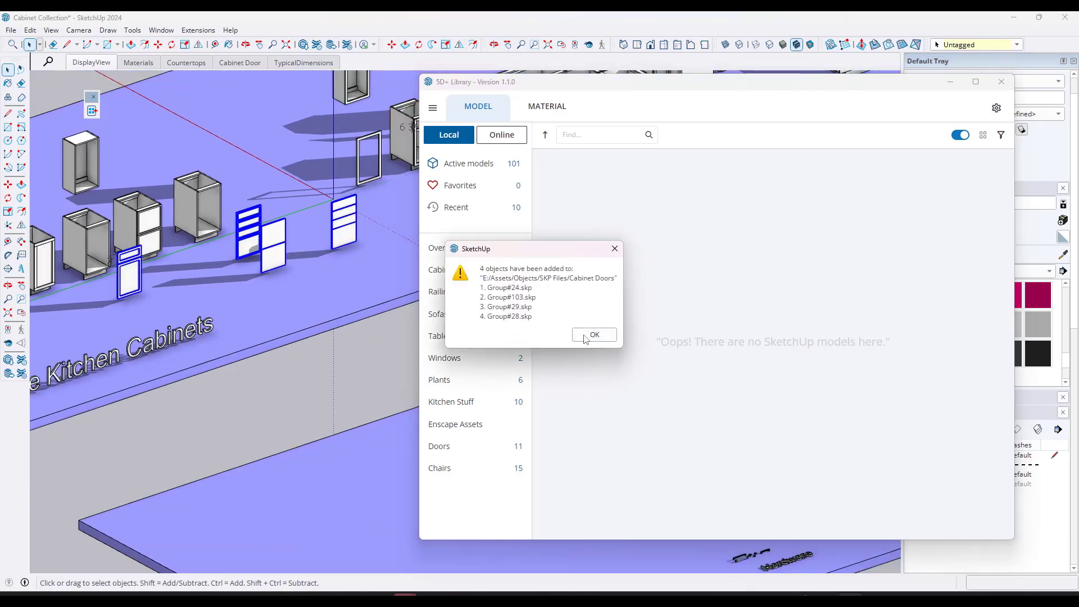
pyautogui.click(585, 337)
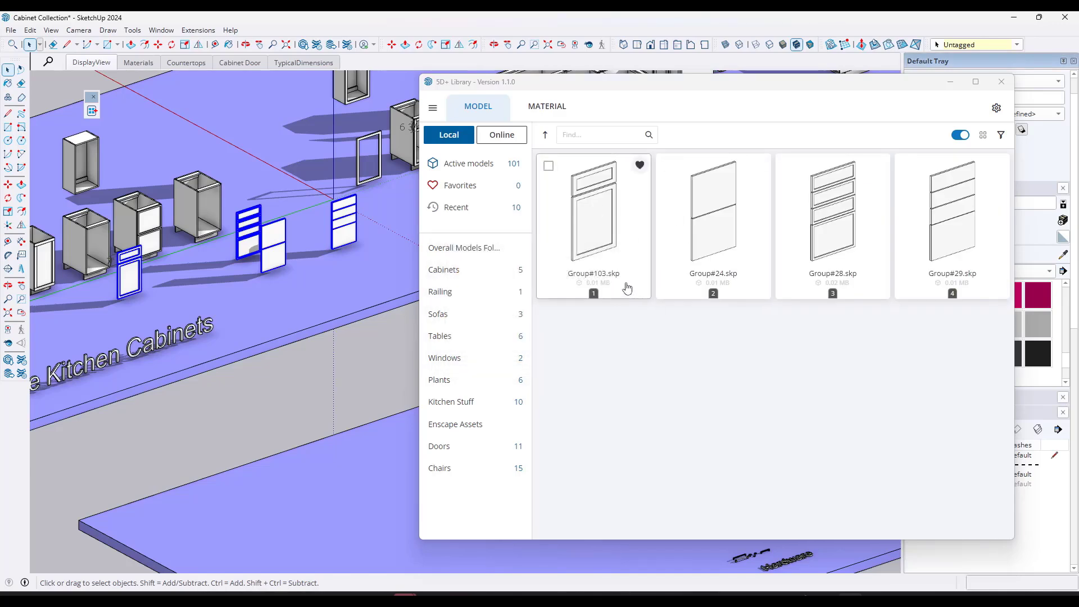
# Step: Rename the saved front with one door and one drawer, Group#103.skp, as Cabinet Door and Drawer
pyautogui.rightClick(605, 281)
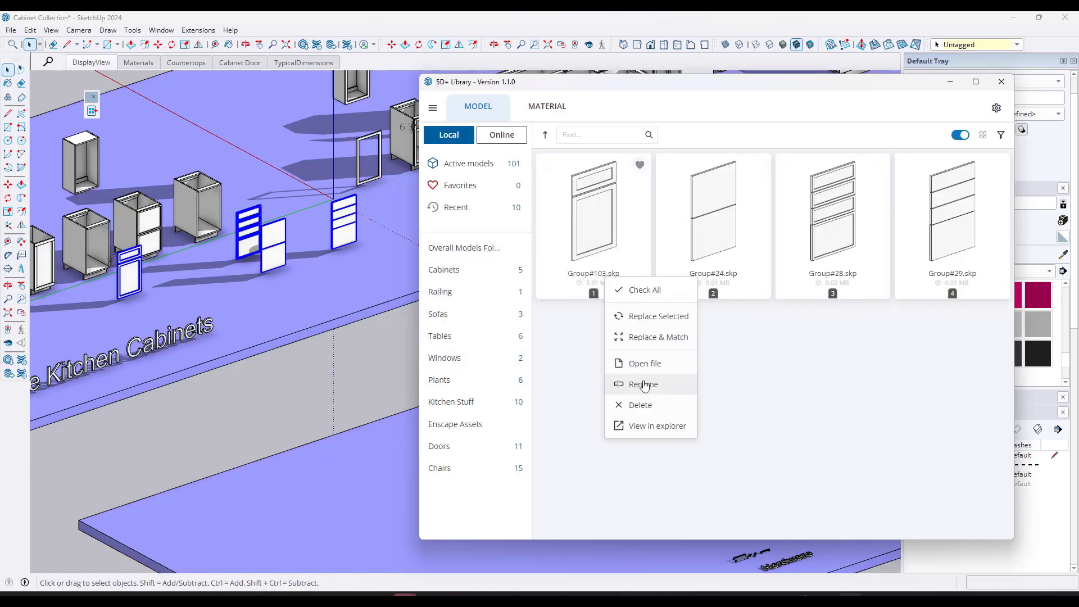
pyautogui.click(644, 384)
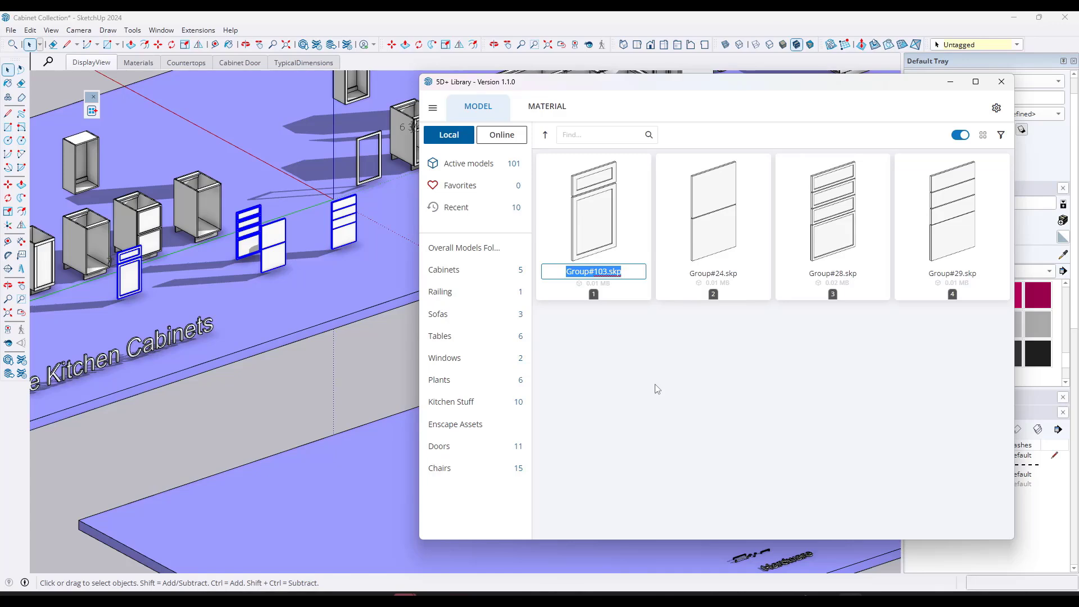
pyautogui.write('Do')
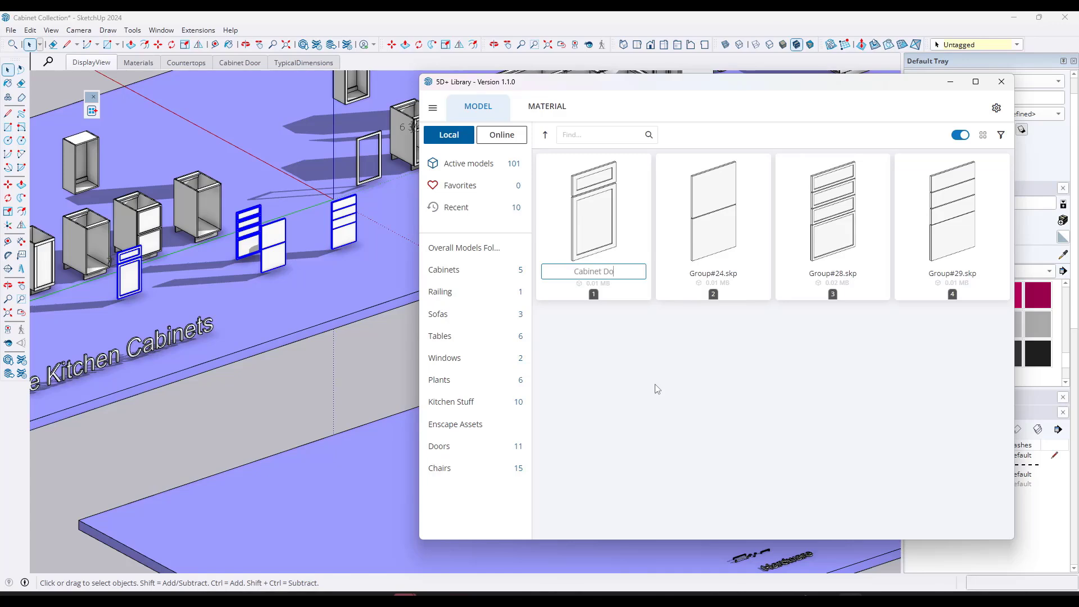
pyautogui.write('abinet Door and Drawer')
pyautogui.press('Return')
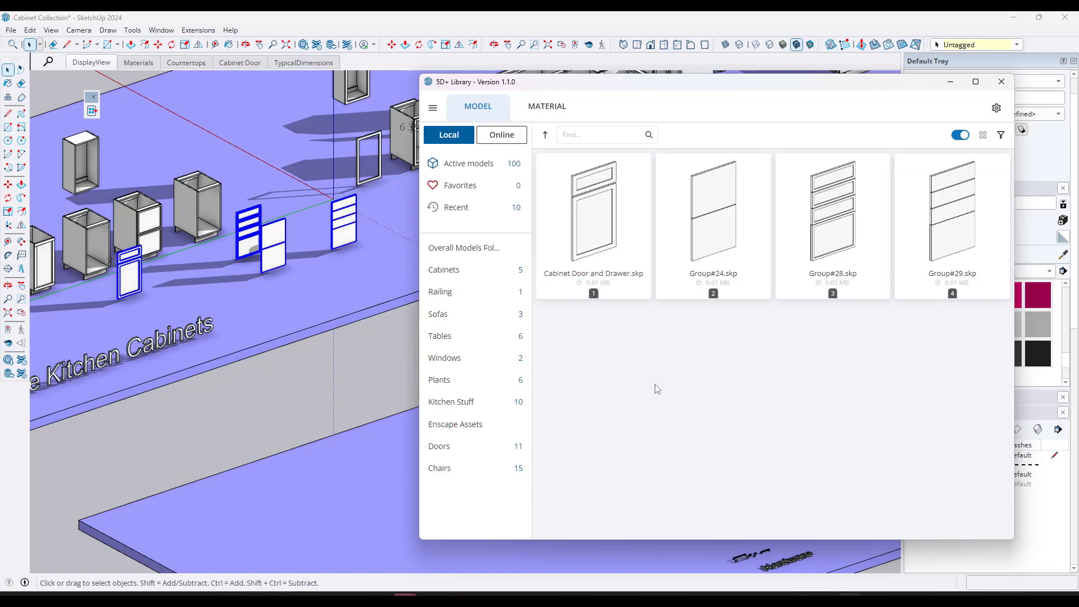
# Step: Try to open the Cabinet Door and Drawer library file, cancelling when asked to save the current model
pyautogui.rightClick(597, 234)
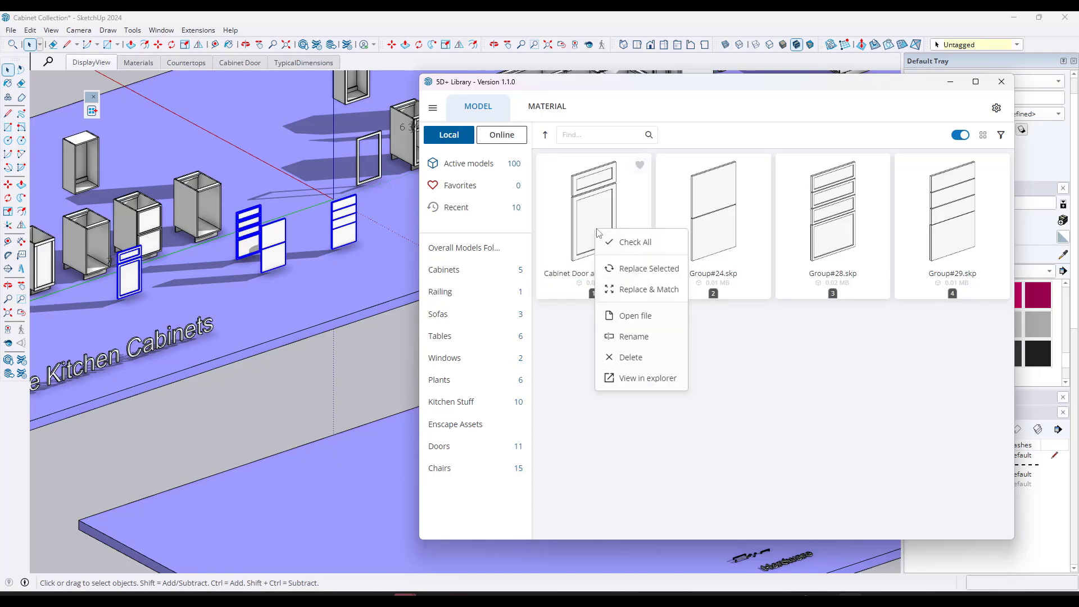
pyautogui.click(636, 315)
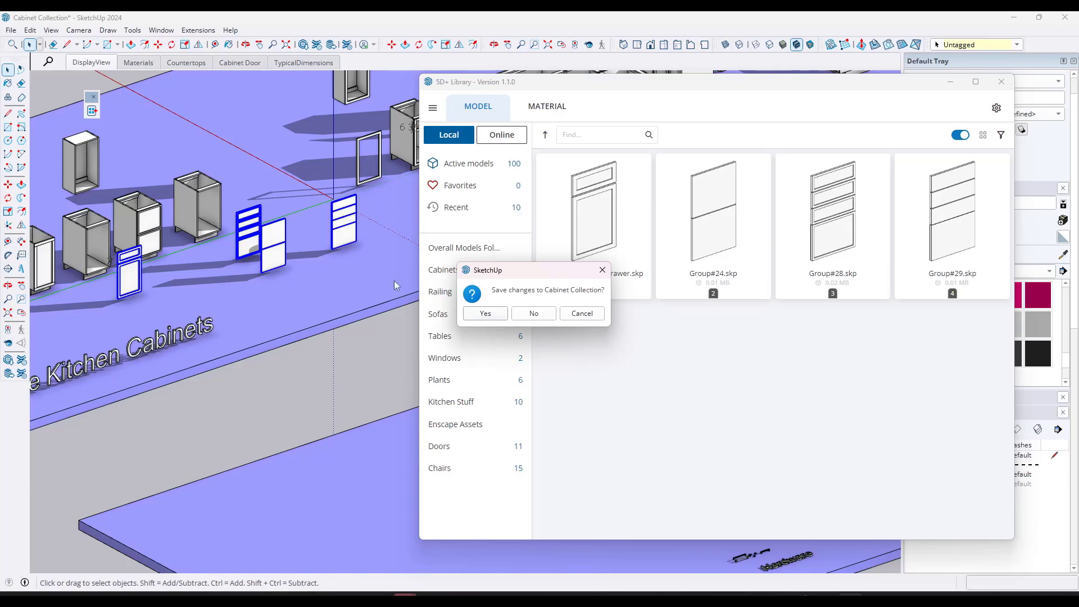
pyautogui.click(582, 314)
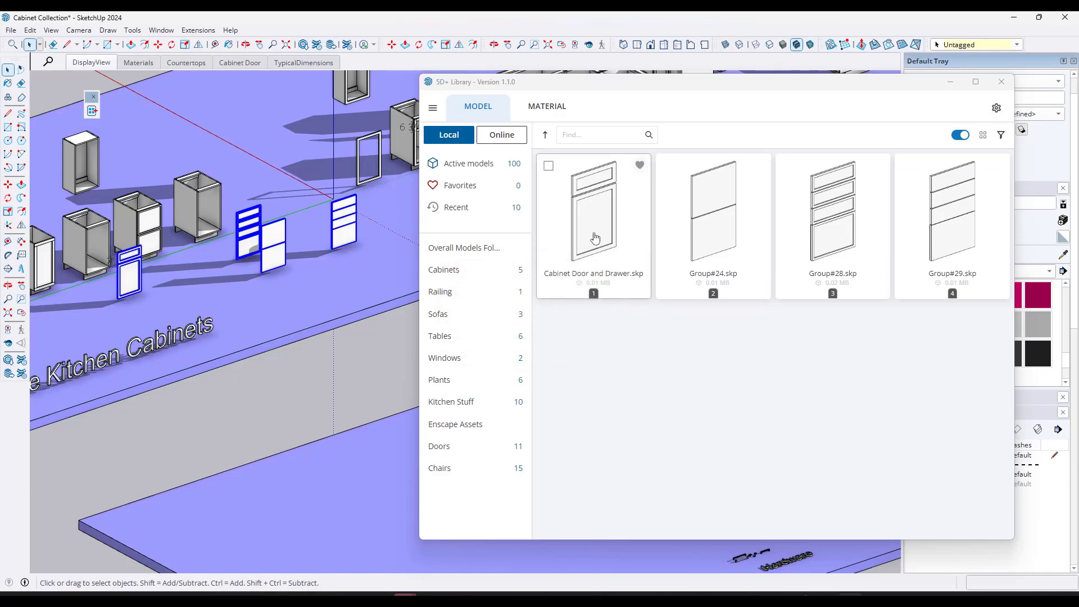
# Step: Place the Cabinet Door and Drawer model on the platform beside the other single-cabinet fronts and clear the selection
pyautogui.click(318, 304)
pyautogui.scroll(-1, 326, 292)
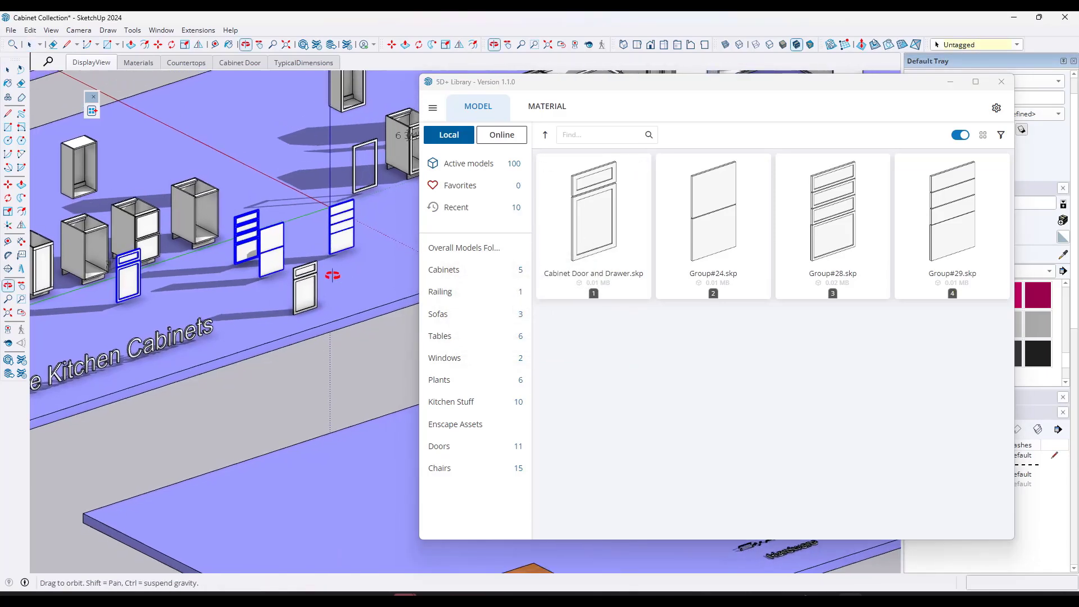
pyautogui.click(312, 298)
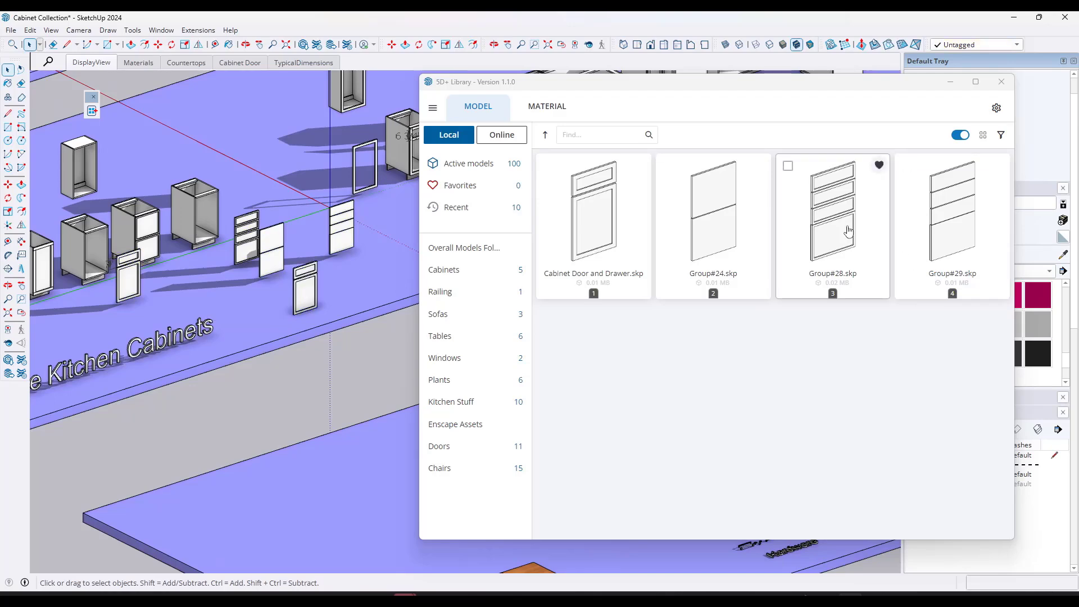
pyautogui.scroll(-6, 270, 244)
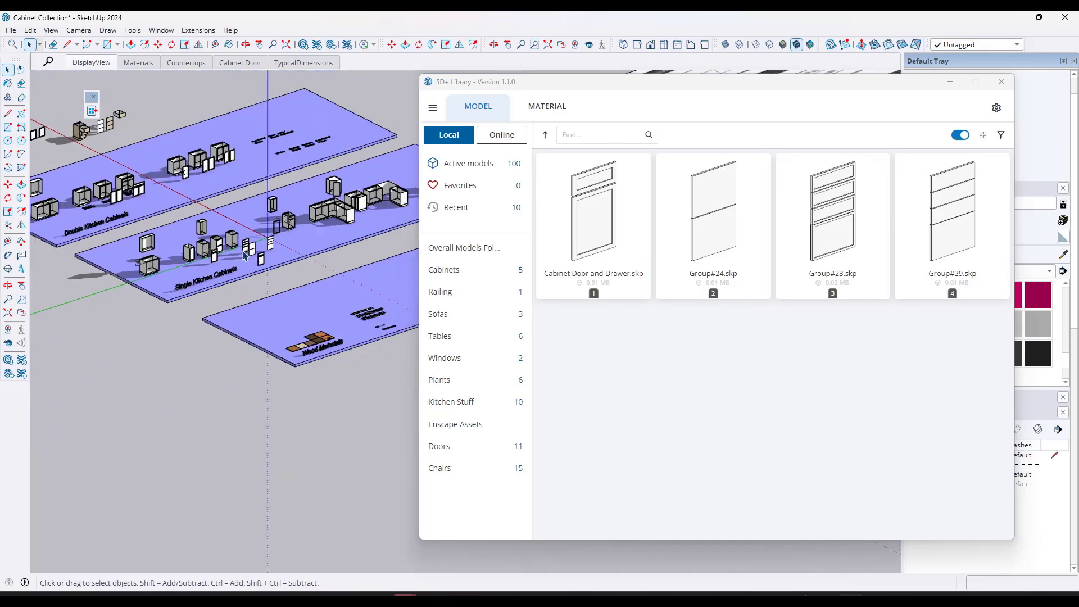
pyautogui.scroll(3, 269, 243)
pyautogui.scroll(-2, 274, 256)
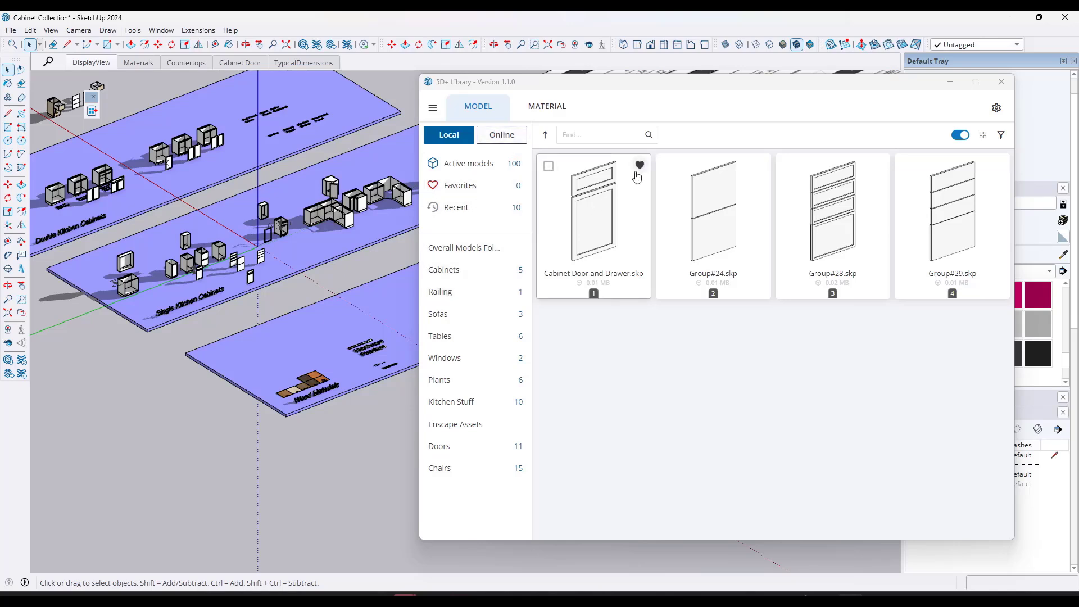
# Step: Mark Cabinet Door and Drawer, the 84Hx12D utility cabinet and the 111_1 sofa as favorites, and show the favorites list
pyautogui.click(639, 165)
pyautogui.click(444, 271)
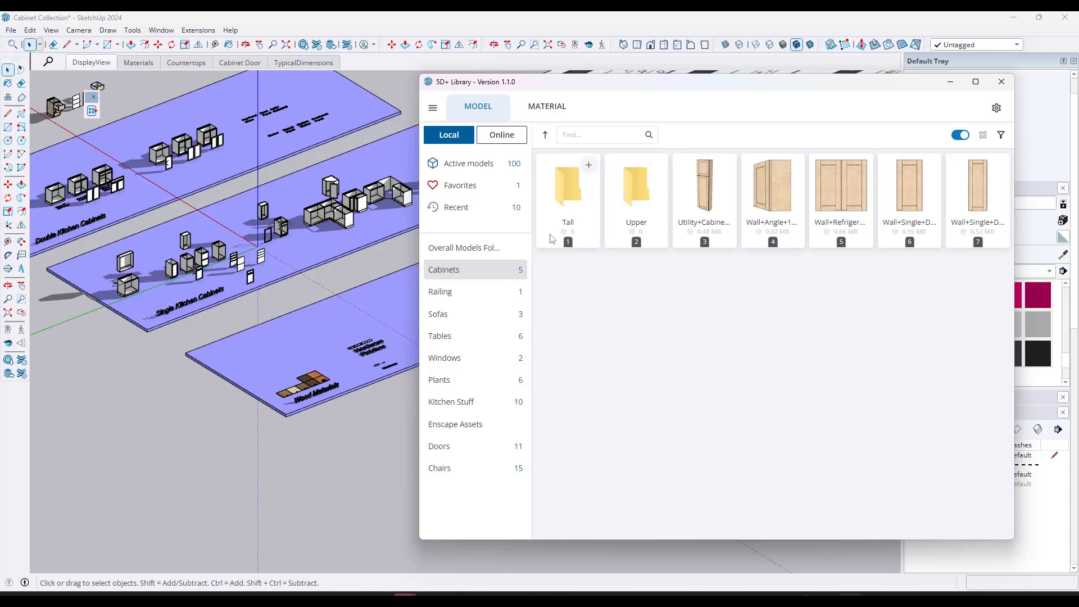
pyautogui.click(725, 171)
pyautogui.click(478, 315)
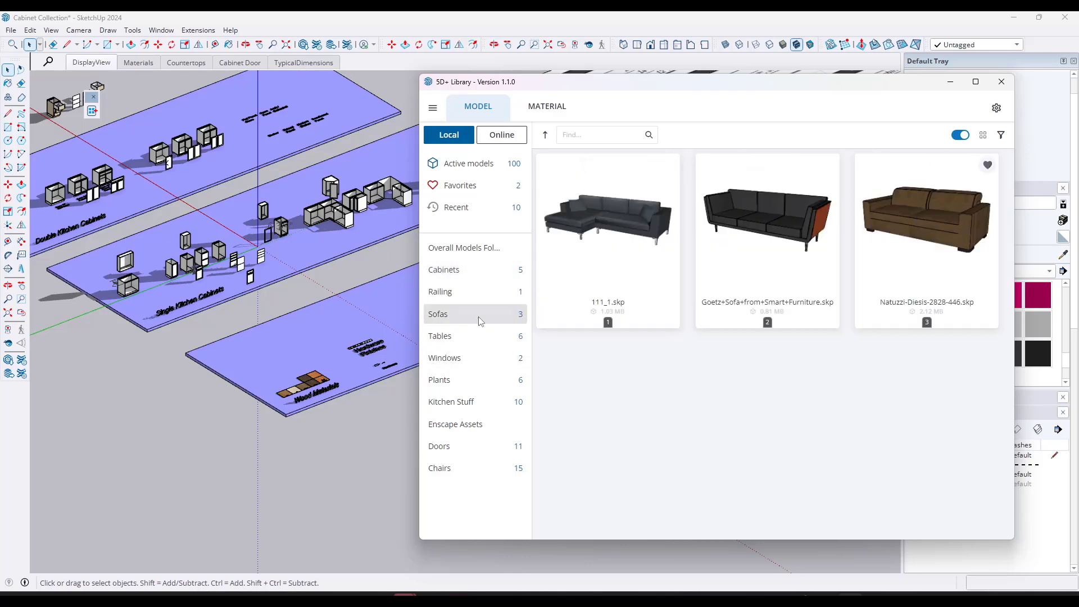
pyautogui.click(668, 168)
pyautogui.click(460, 185)
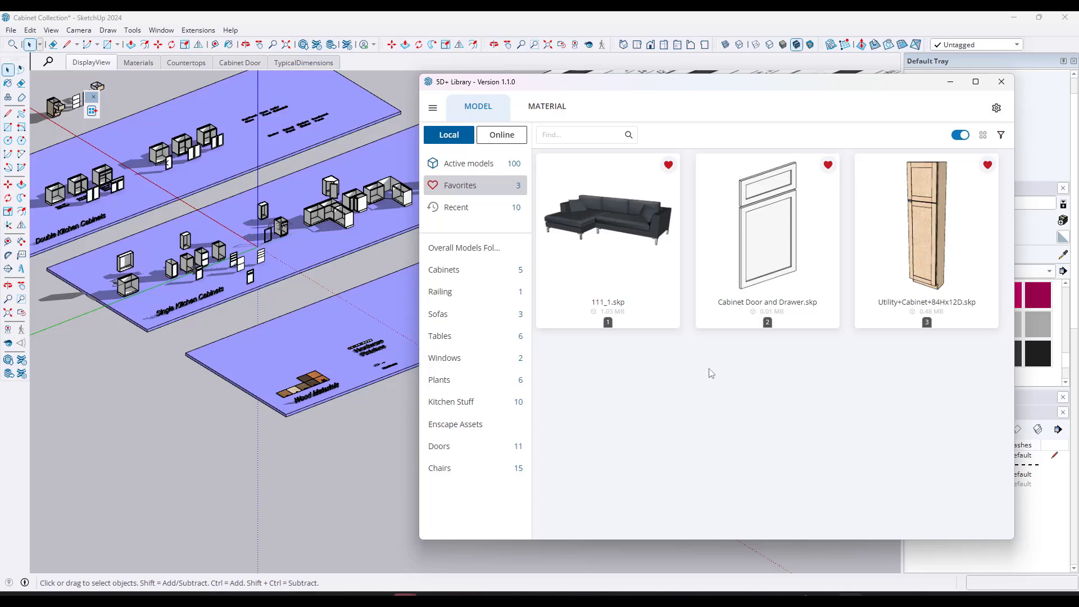
# Step: Open the online 3dsupro.com library and start a new SketchUp model without saving the changes to Cabinet Collection
pyautogui.click(501, 135)
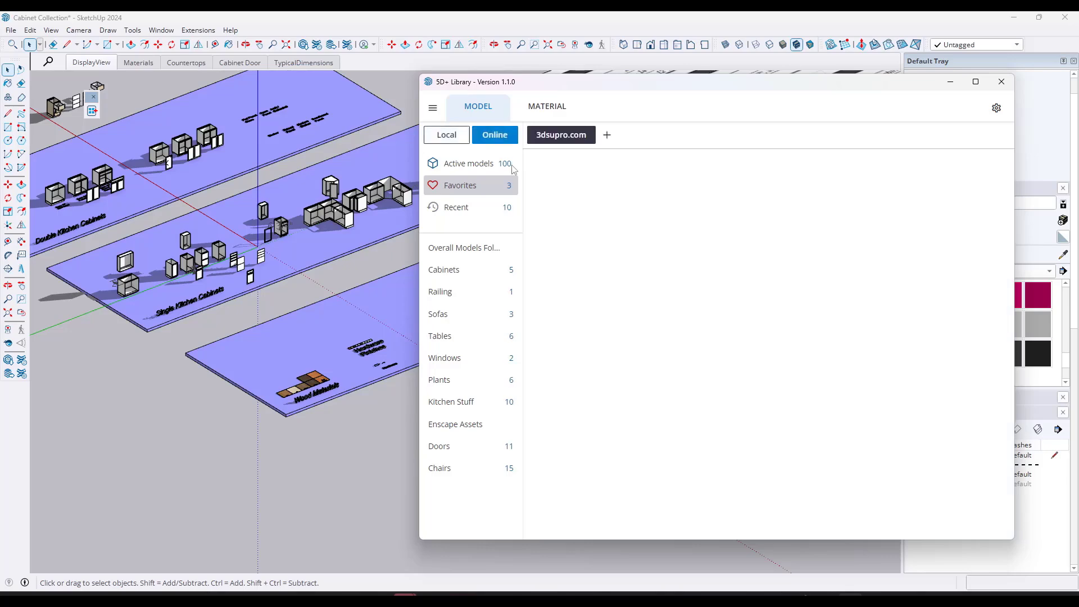
pyautogui.click(11, 30)
pyautogui.click(23, 42)
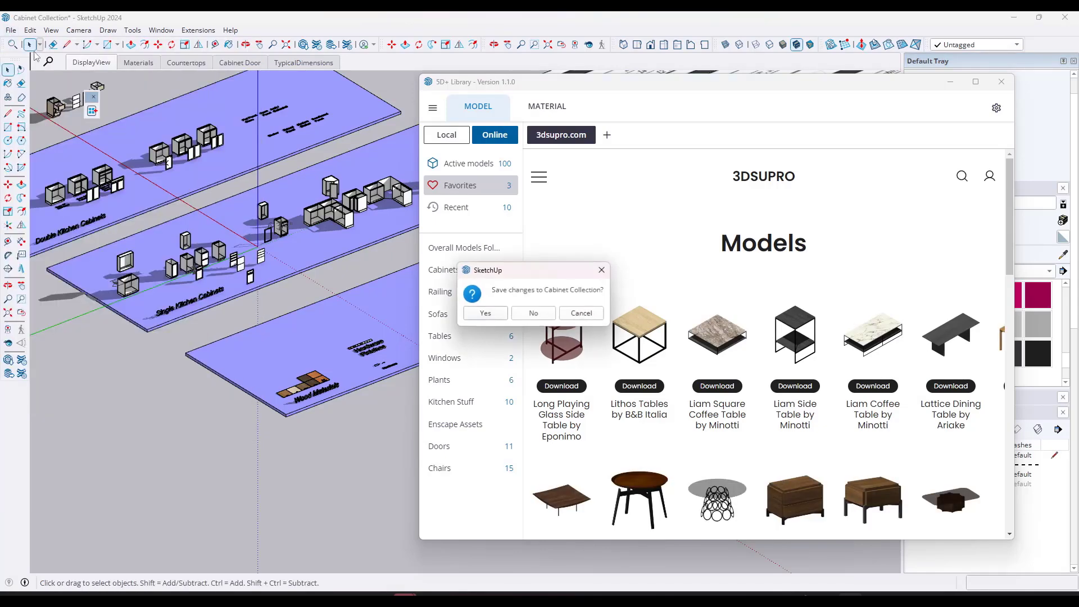
pyautogui.click(532, 314)
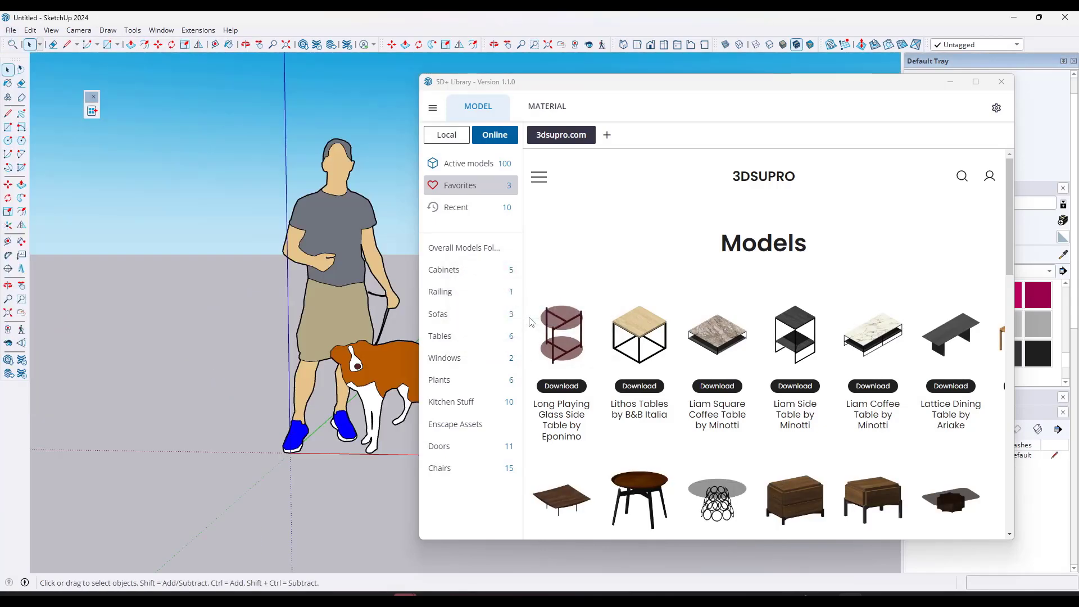
# Step: Delete the default figure of the man with the dog from the new model
pyautogui.click(304, 258)
pyautogui.scroll(-4, 304, 259)
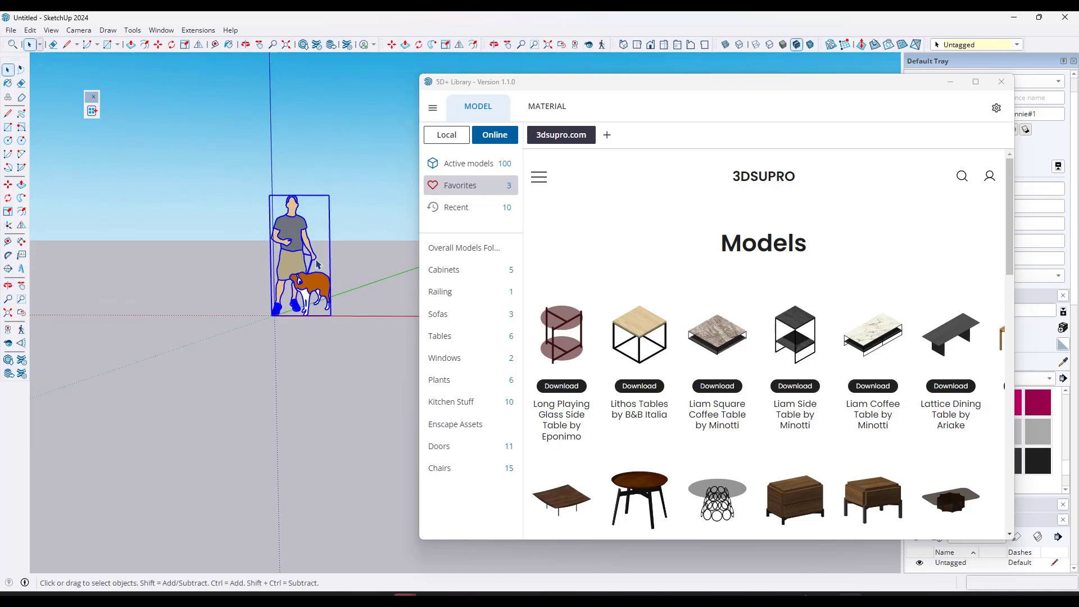
pyautogui.press('Delete')
pyautogui.moveTo(309, 258); pyautogui.dragTo(348, 247, button='middle')
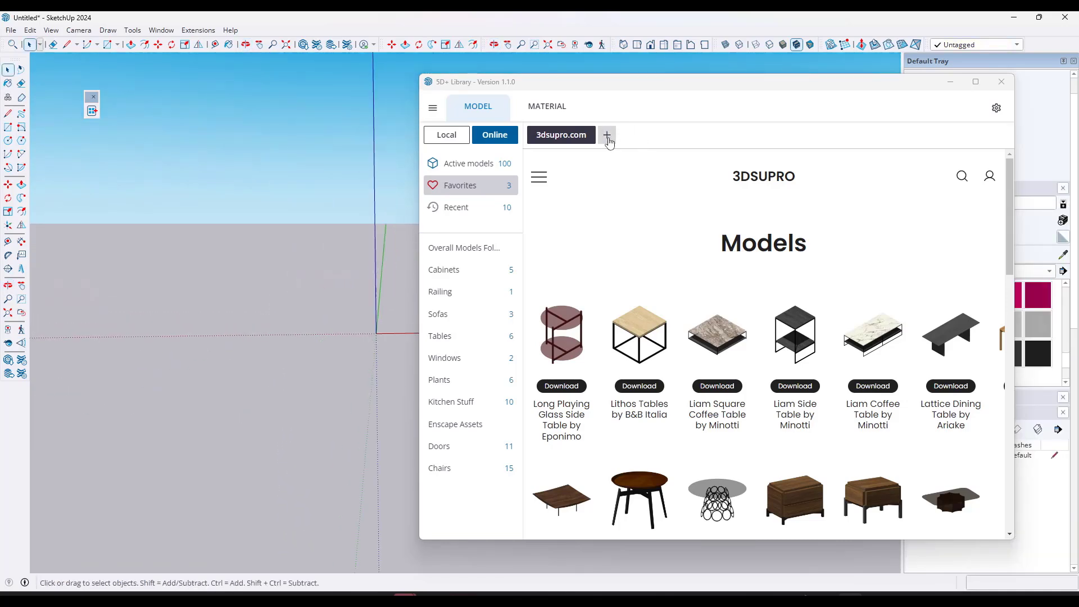
pyautogui.moveTo(140, 282); pyautogui.dragTo(215, 277, button='middle')
# Step: Find the Arche Round Side Table among the 3dsupro.com models and download it into the Tables folder as a SketchUp 2024 file
pyautogui.click(495, 137)
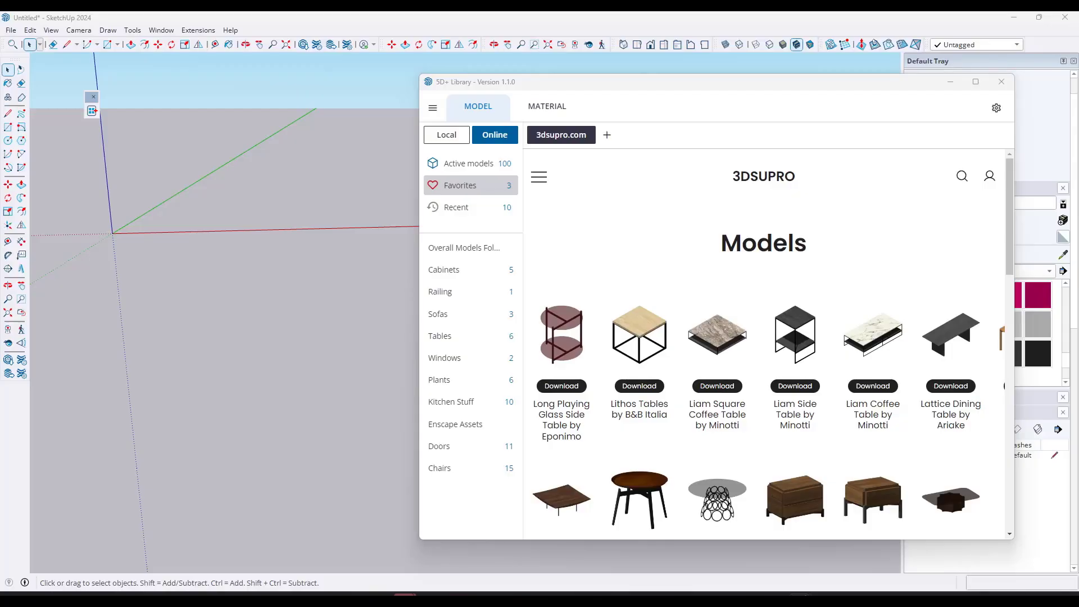
pyautogui.scroll(-8, 1000, 318)
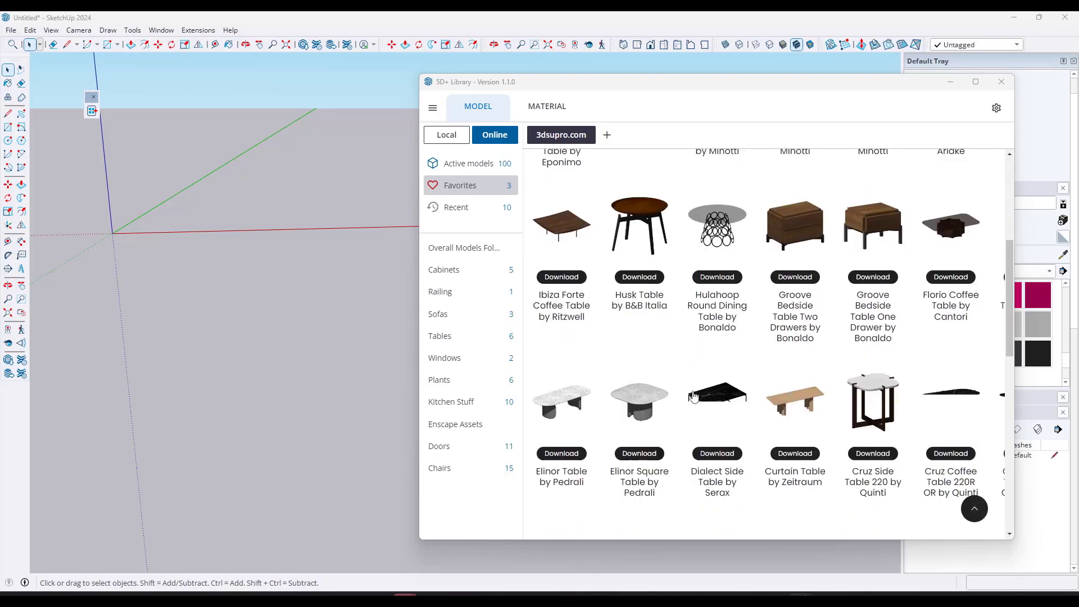
pyautogui.scroll(-6, 791, 387)
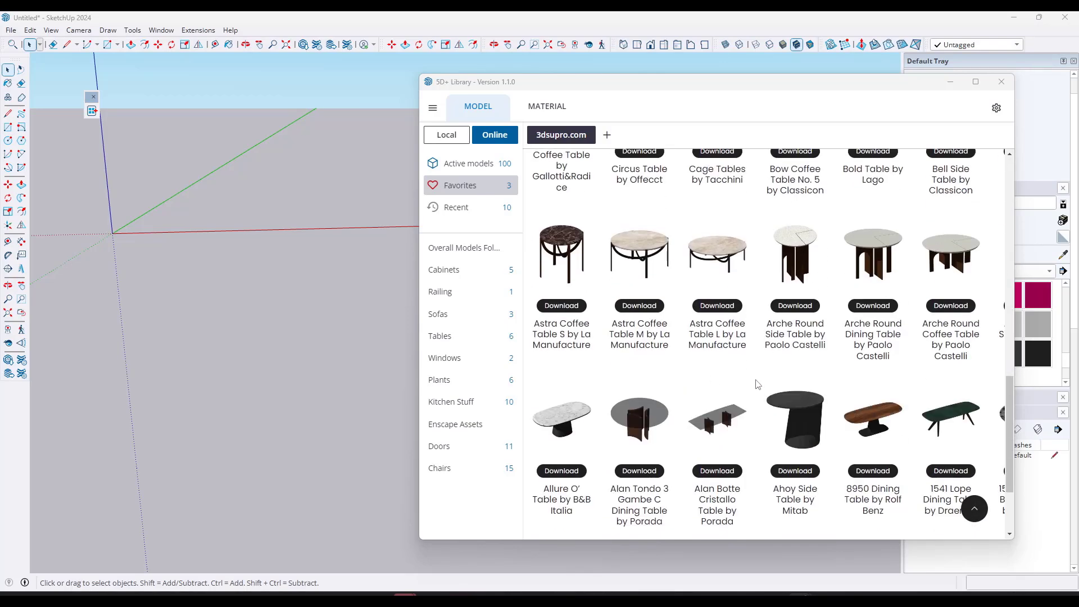
pyautogui.scroll(4, 744, 400)
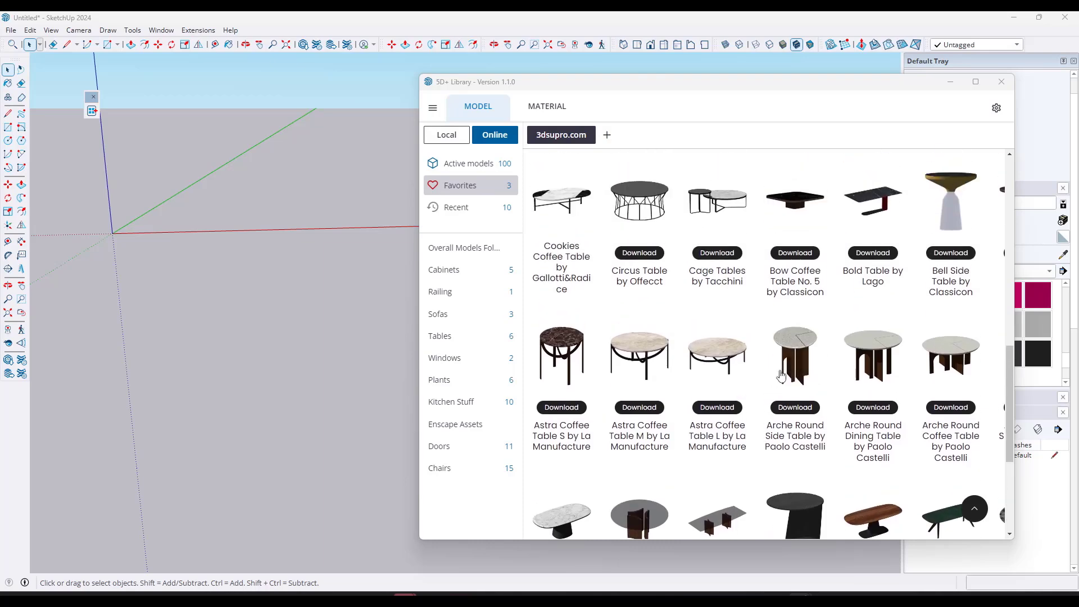
pyautogui.click(798, 355)
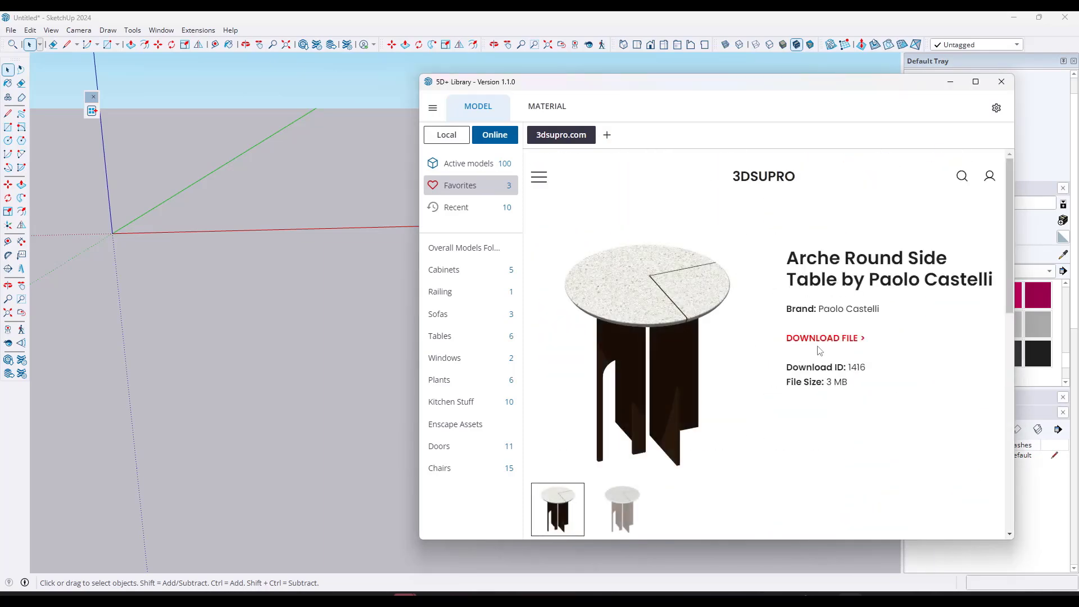
pyautogui.click(820, 339)
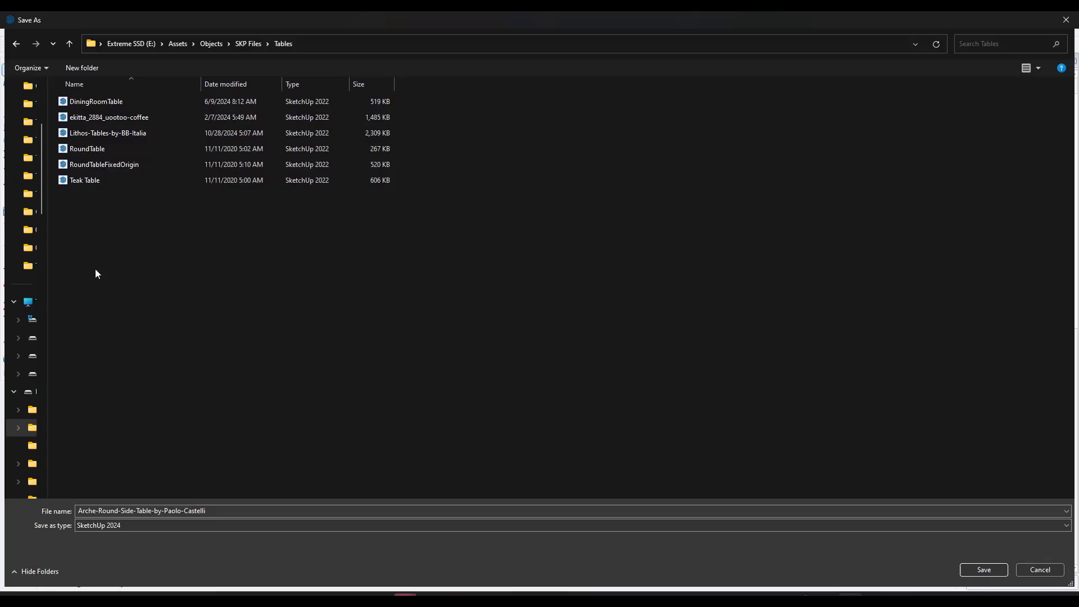
pyautogui.click(985, 571)
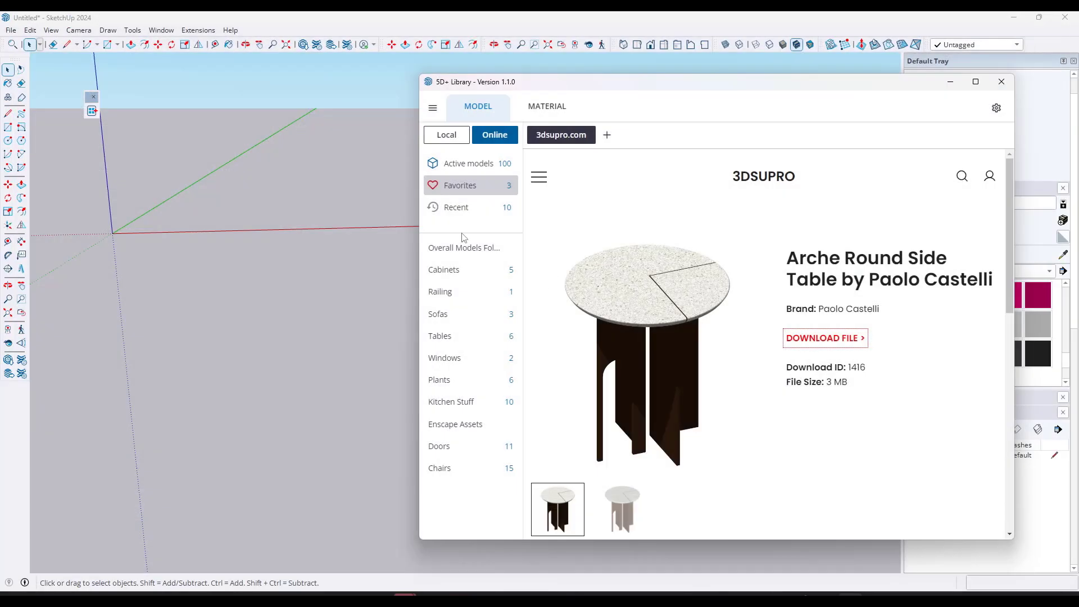
# Step: Place the downloaded Arche Round Side Table from the local Tables folder near the model origin and inspect it
pyautogui.click(464, 334)
pyautogui.click(579, 209)
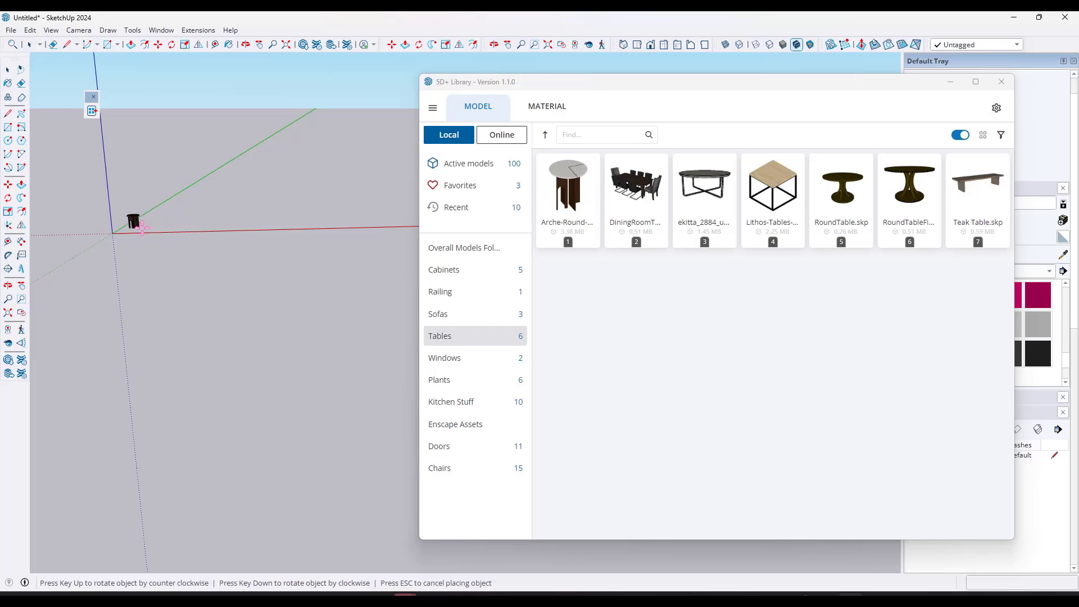
pyautogui.click(146, 234)
pyautogui.scroll(5, 112, 236)
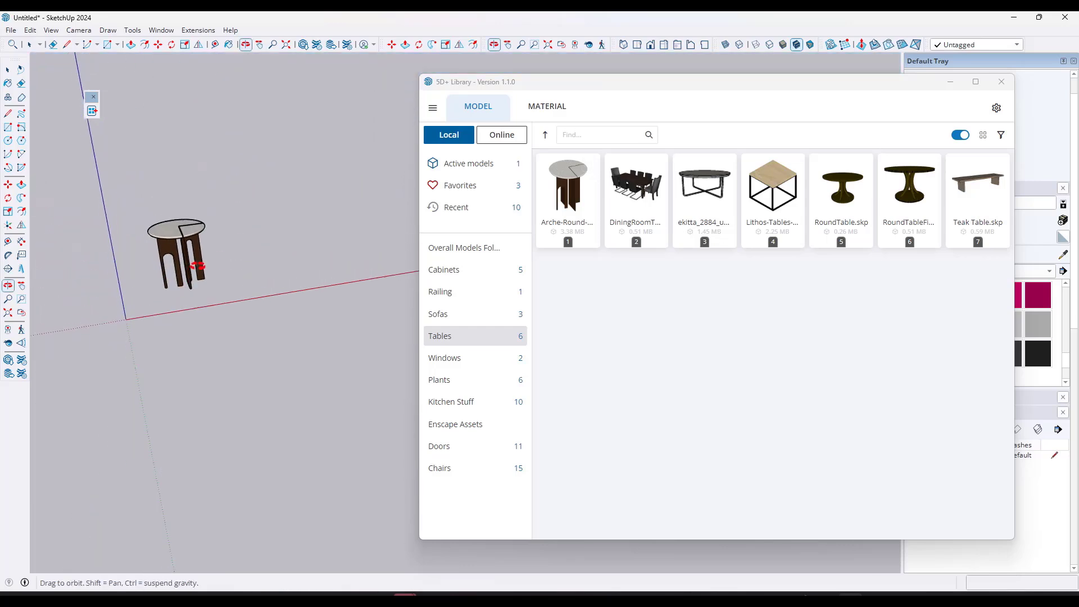
pyautogui.press('Escape')
pyautogui.moveTo(217, 242); pyautogui.dragTo(214, 304, button='middle')
pyautogui.scroll(-2, 272, 259)
pyautogui.scroll(4, 214, 263)
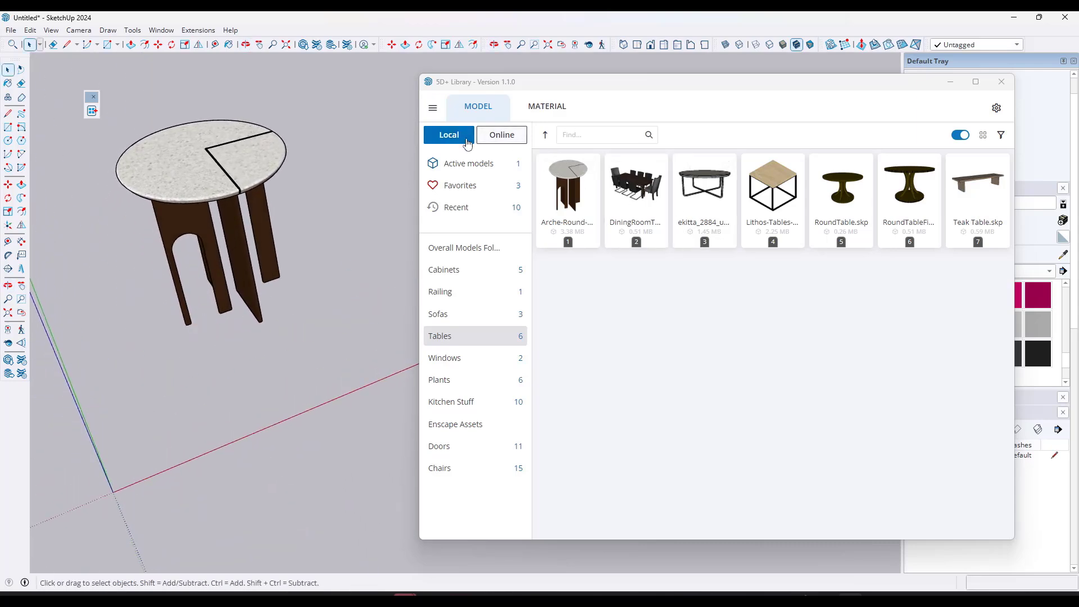
# Step: Browse to the next page of models in the online 3dsupro.com library
pyautogui.click(502, 135)
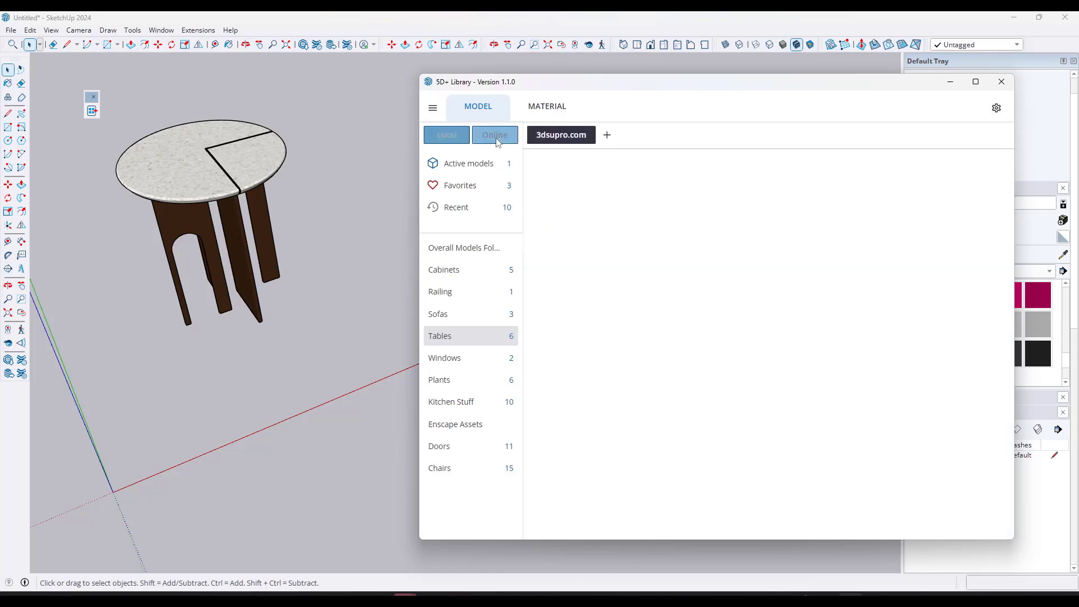
pyautogui.scroll(-9, 819, 381)
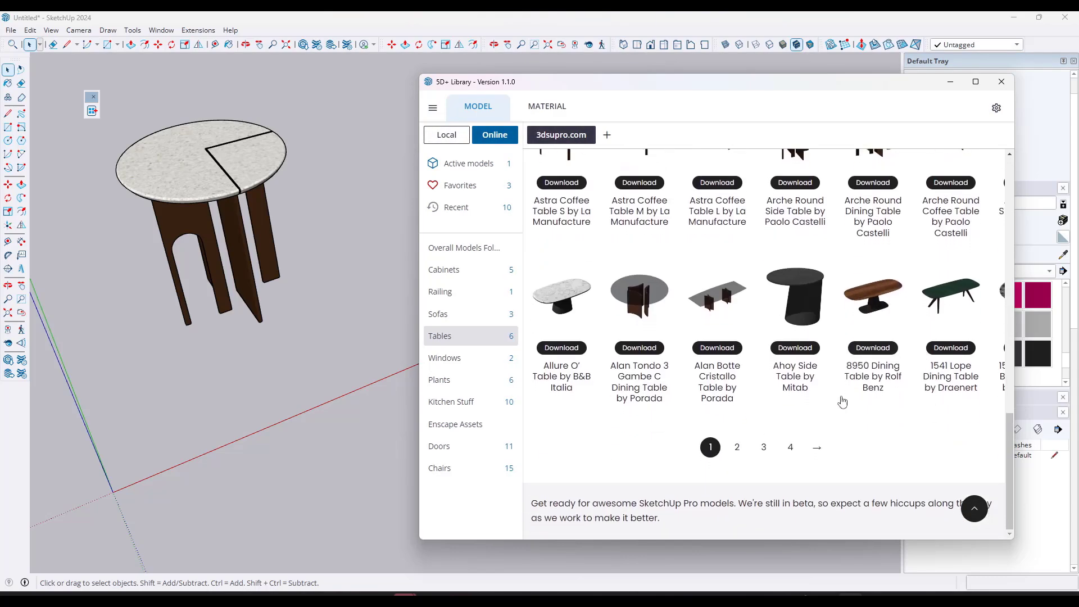
pyautogui.click(816, 448)
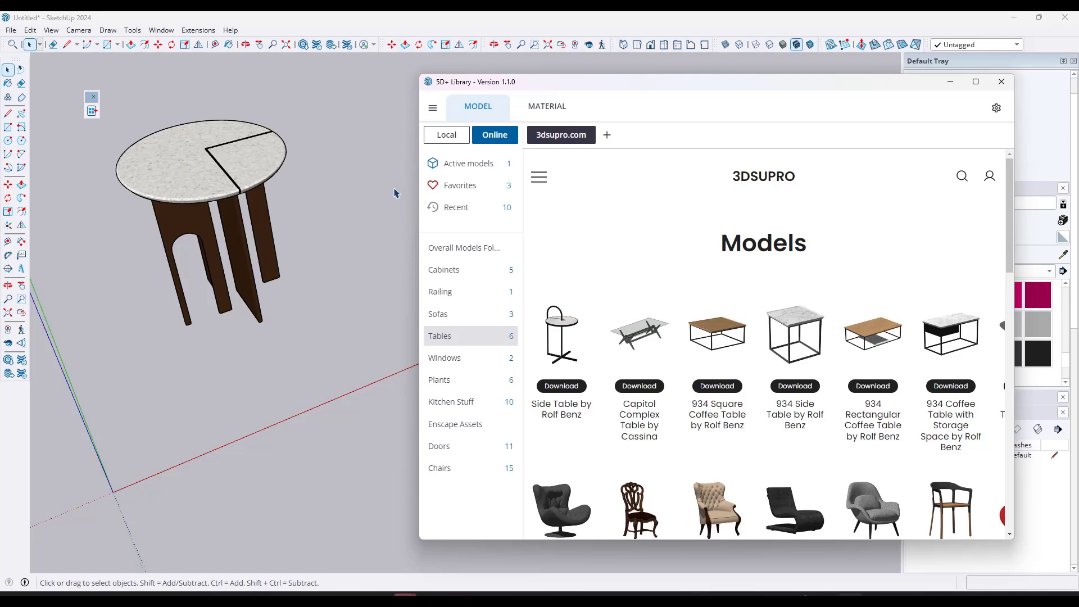
# Step: Switch to the material library, add the Custom Materials folder as a local folder and open it
pyautogui.click(542, 108)
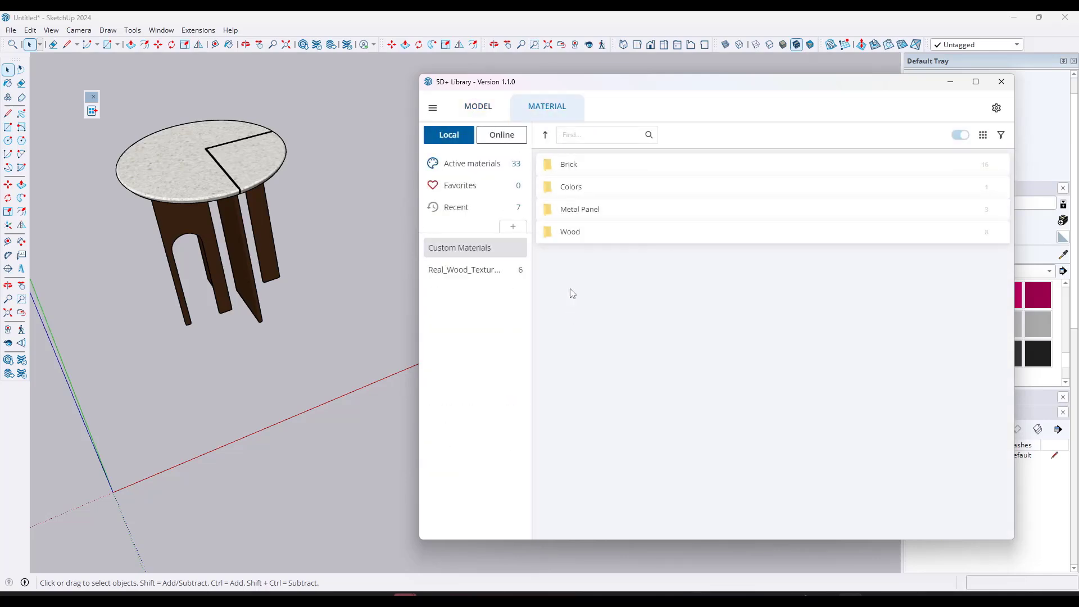
pyautogui.rightClick(481, 272)
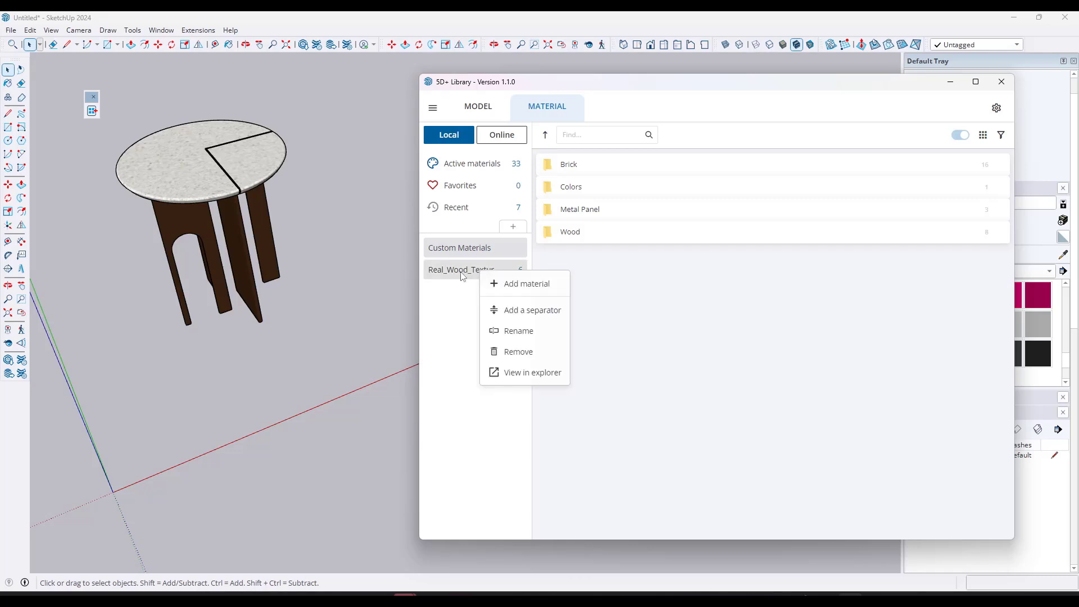
pyautogui.click(455, 291)
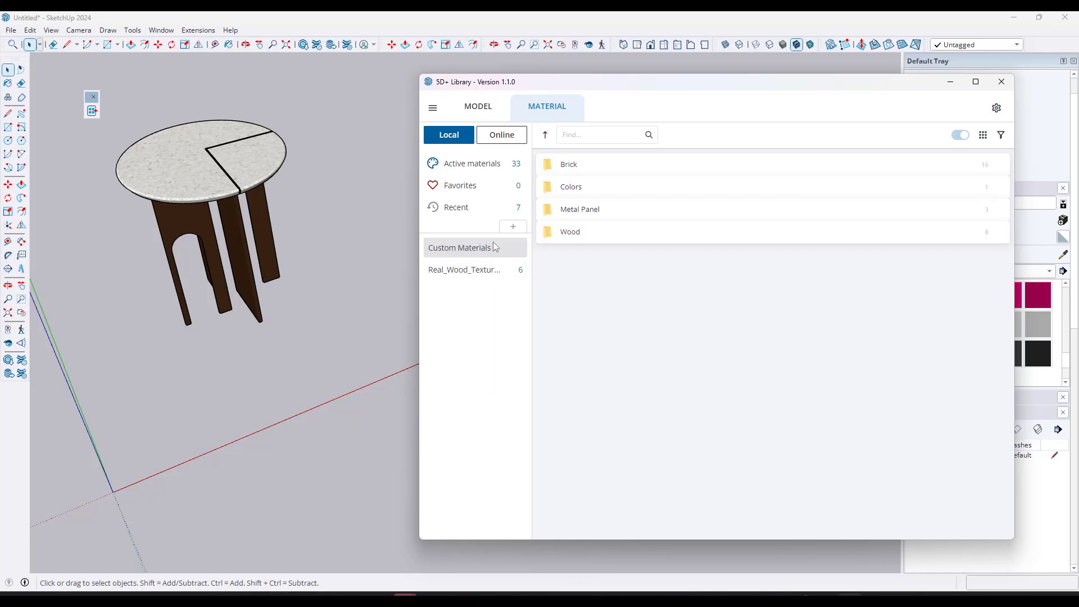
pyautogui.click(513, 226)
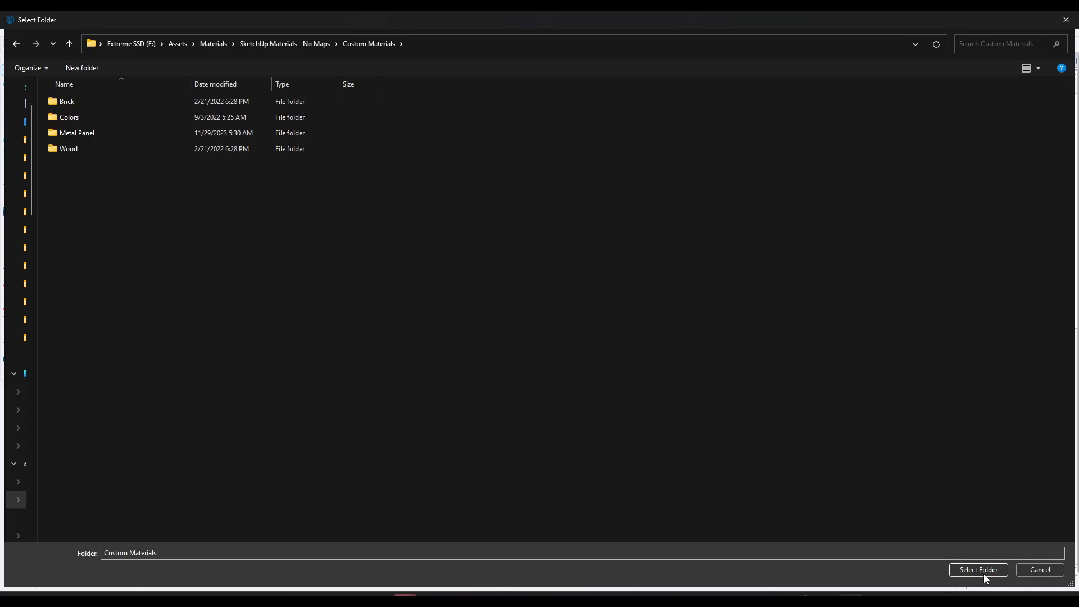
pyautogui.click(983, 573)
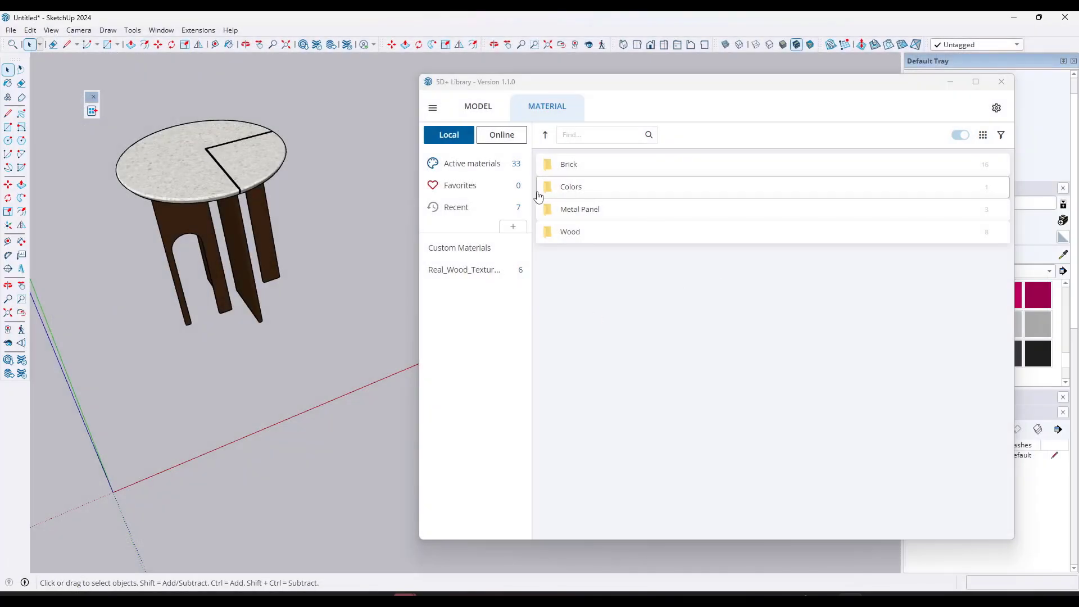
pyautogui.click(448, 250)
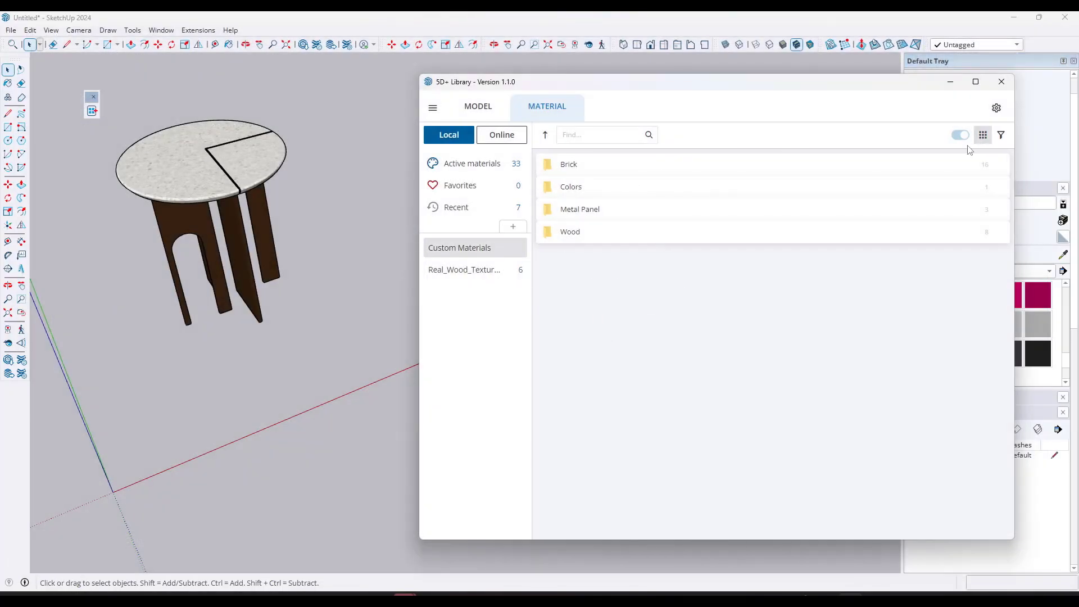
# Step: Display the custom material folders as thumbnails and turn off the detailed information on them
pyautogui.click(983, 135)
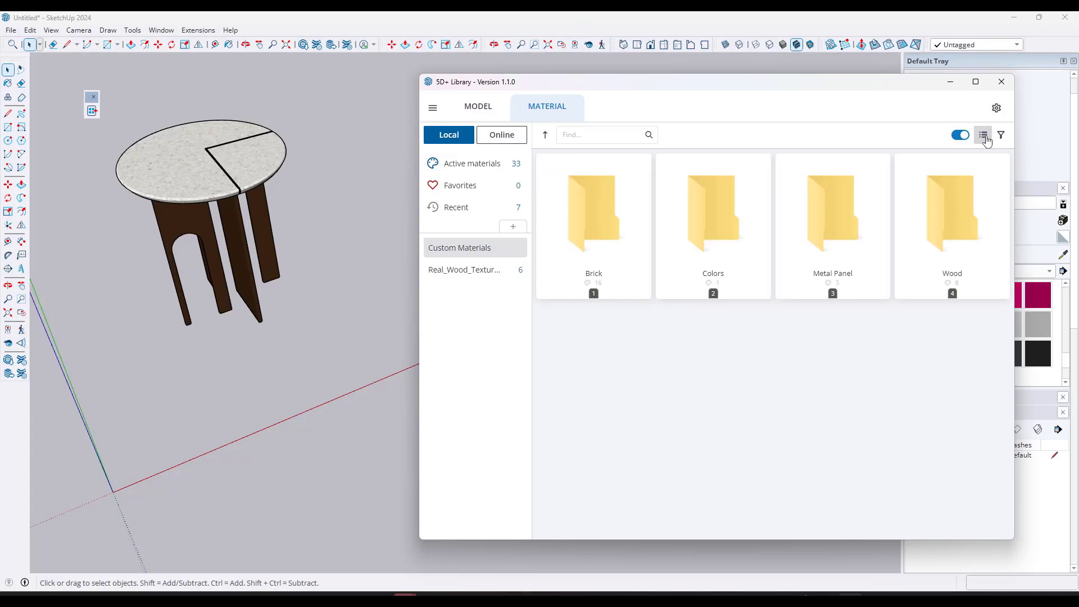
pyautogui.click(983, 136)
pyautogui.click(984, 135)
pyautogui.click(960, 136)
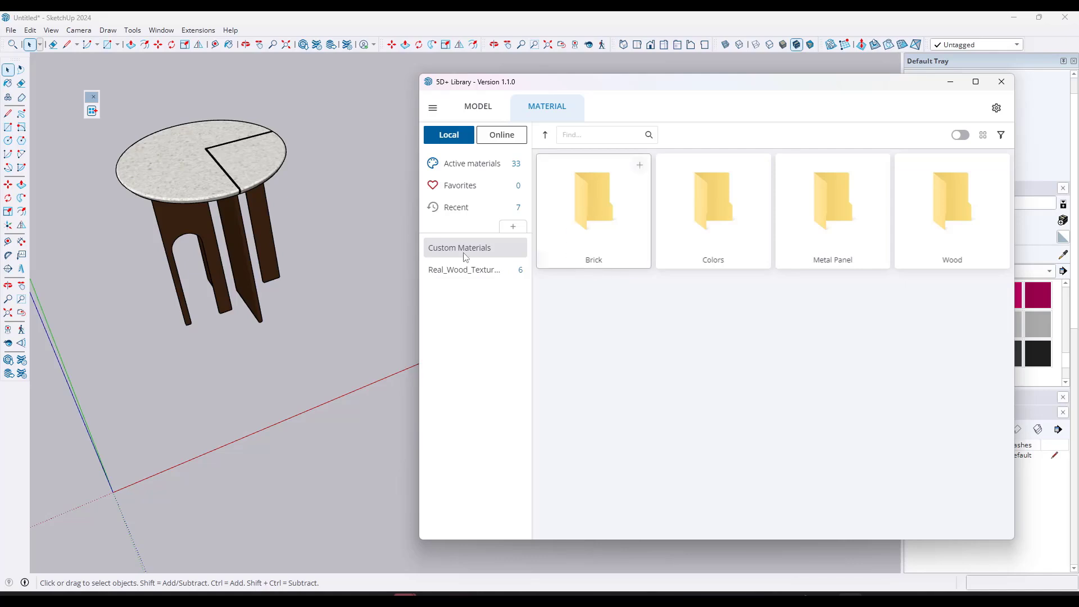
# Step: Draw a rectangle on the ground beside the round side table
pyautogui.scroll(-3, 260, 303)
pyautogui.moveTo(260, 303)
pyautogui.mouseDown(button='middle')
pyautogui.moveTo(289, 261)
pyautogui.moveTo(200, 291)
pyautogui.moveTo(267, 285)
pyautogui.mouseUp(button='middle')
pyautogui.press('r')
pyautogui.click(262, 319)
pyautogui.click(381, 221)
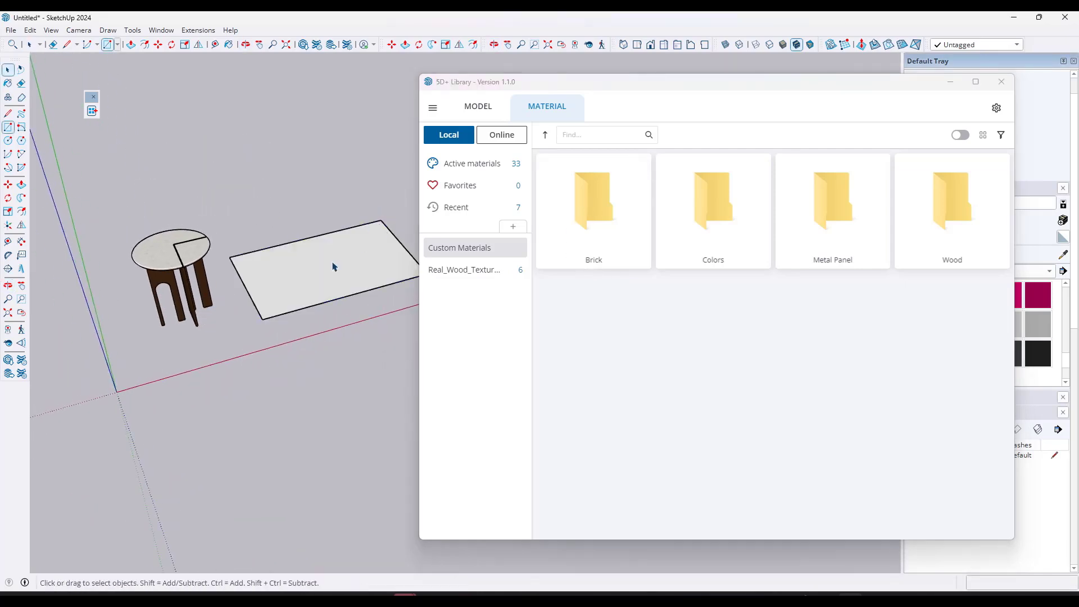
# Step: Push/pull the rectangle upward into a tall box
pyautogui.press('p')
pyautogui.click(313, 289)
pyautogui.click(325, 200)
pyautogui.moveTo(325, 200)
pyautogui.mouseDown(button='middle')
pyautogui.moveTo(308, 200)
pyautogui.moveTo(346, 245)
pyautogui.moveTo(350, 212)
pyautogui.moveTo(366, 193)
pyautogui.moveTo(289, 217)
pyautogui.moveTo(560, 214)
pyautogui.mouseUp(button='middle')
pyautogui.press('space')
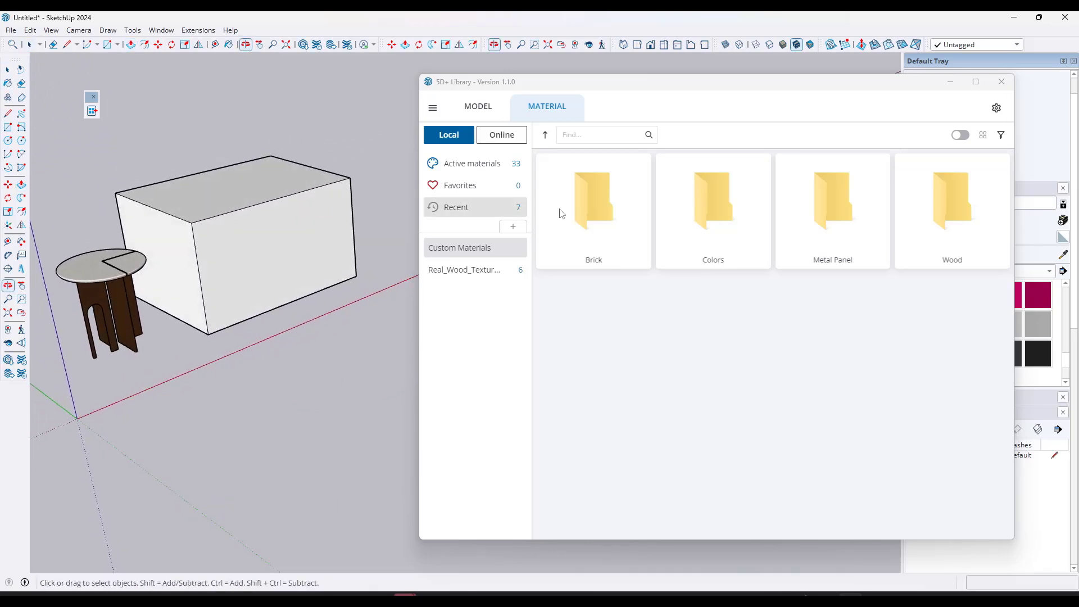
# Step: Open the Brick materials folder and paint the box with the CustomRedOldBrick material
pyautogui.doubleClick(560, 213)
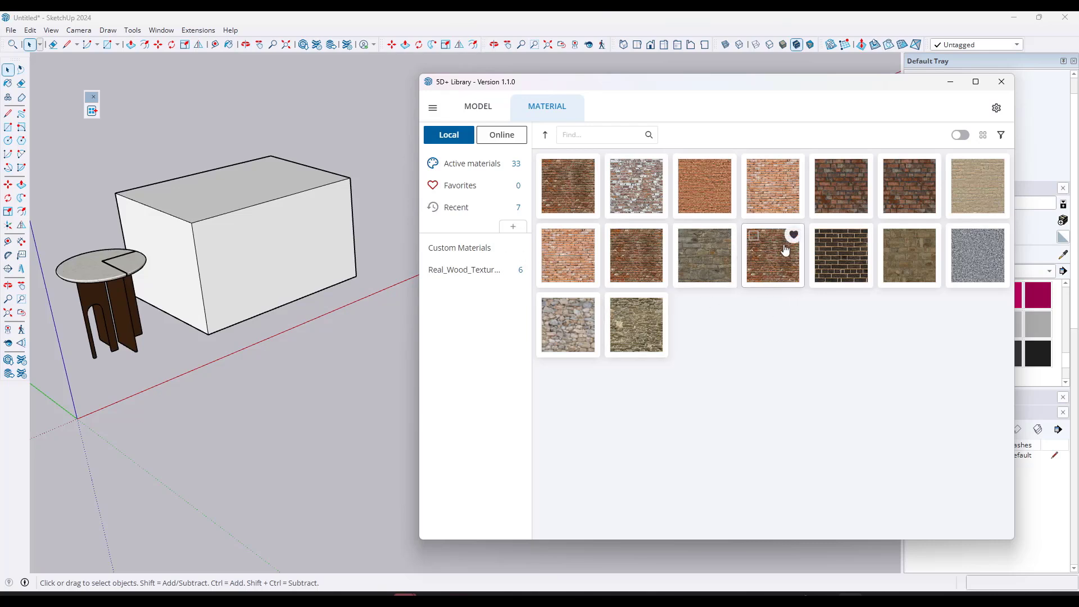
pyautogui.scroll(2, 285, 261)
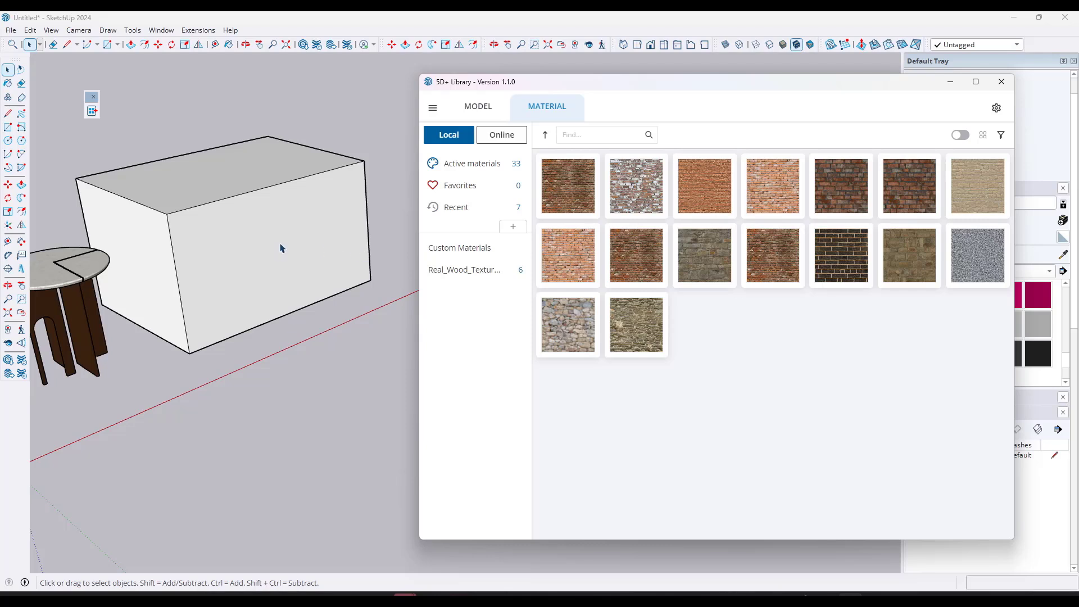
pyautogui.click(775, 256)
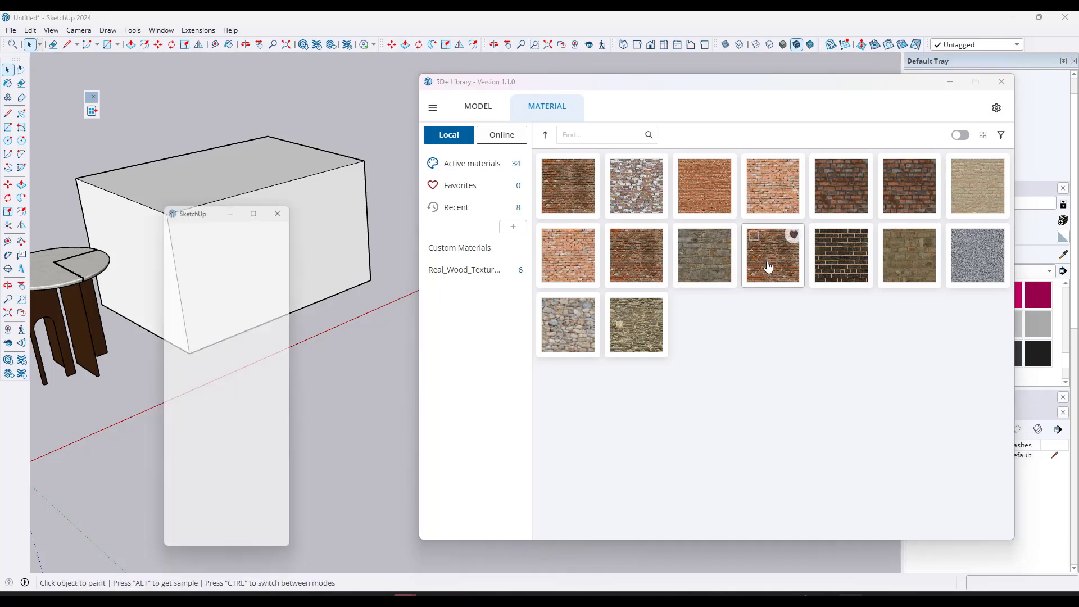
pyautogui.moveTo(221, 208); pyautogui.dragTo(475, 188)
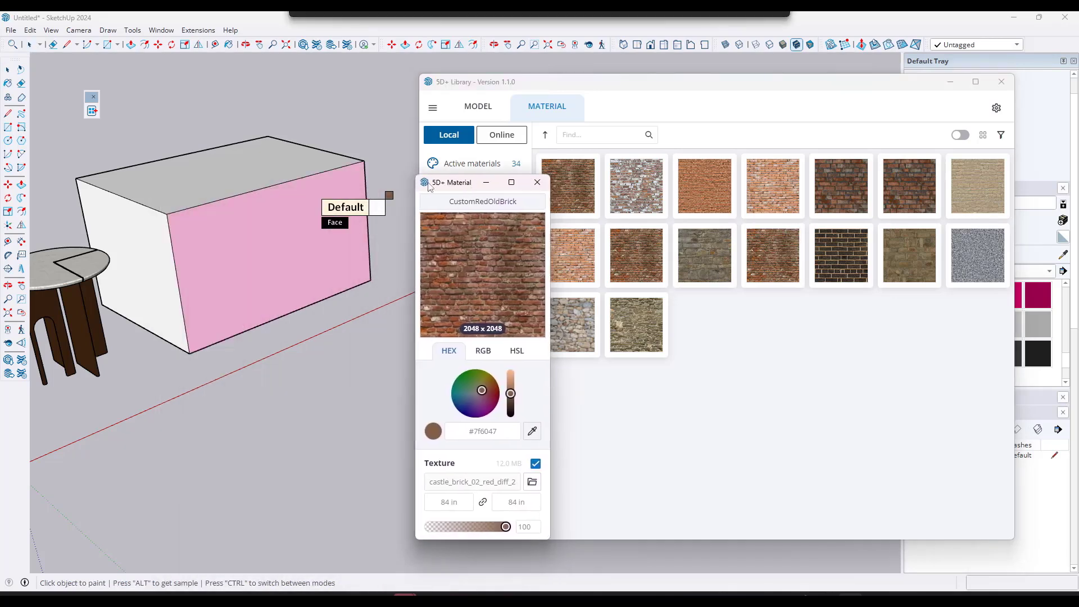
pyautogui.click(218, 238)
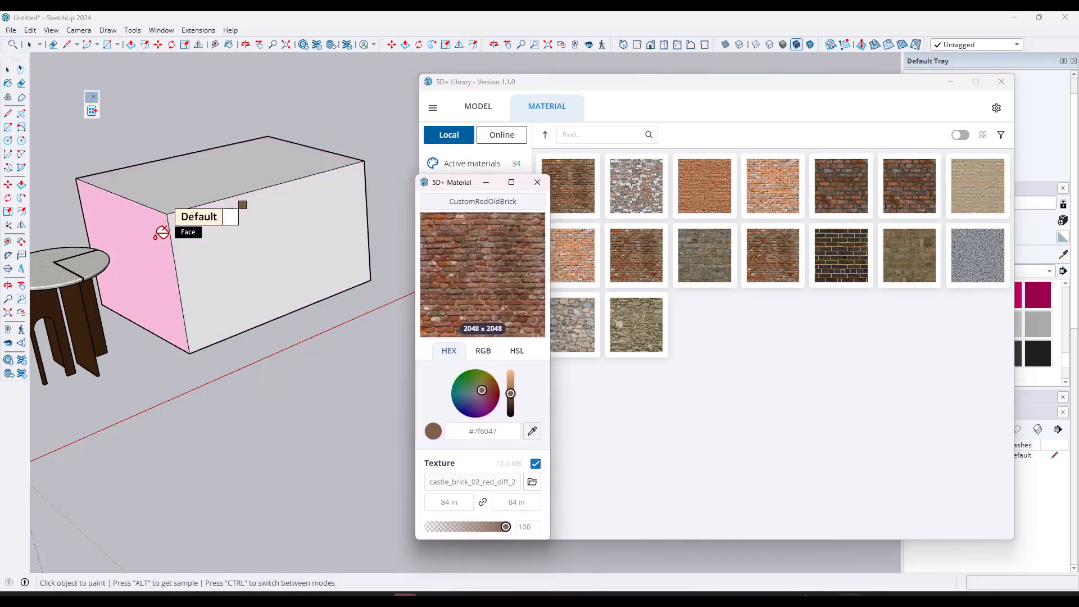
pyautogui.moveTo(285, 241); pyautogui.dragTo(275, 238, button='middle')
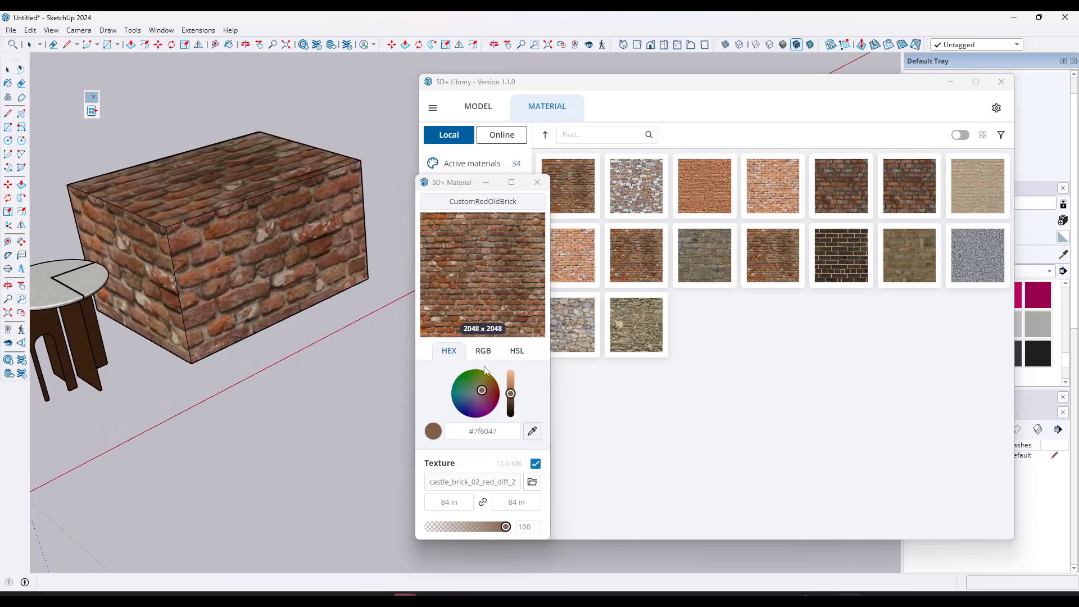
# Step: Try tinting CustomRedOldBrick olive and greyish red #7f6b6b with colorize switched on, and reset its color
pyautogui.moveTo(450, 192); pyautogui.dragTo(435, 115)
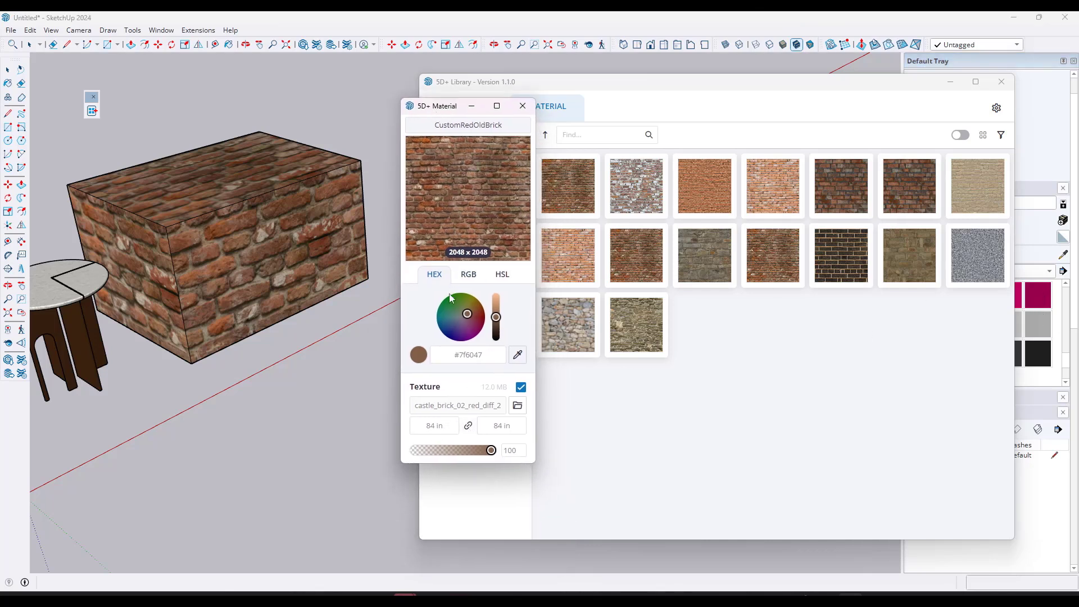
pyautogui.moveTo(497, 155)
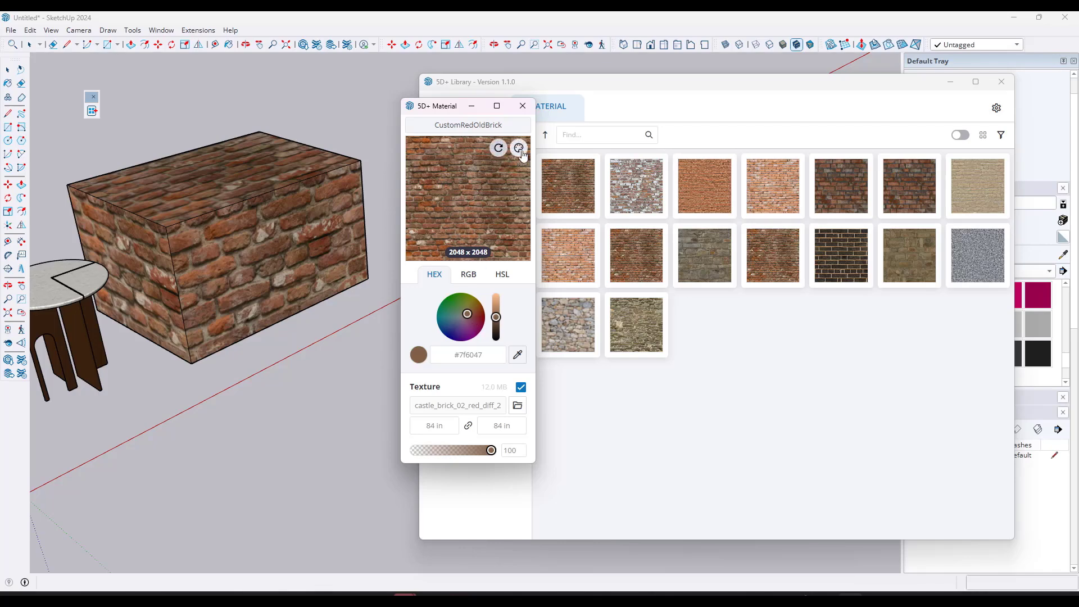
pyautogui.click(470, 304)
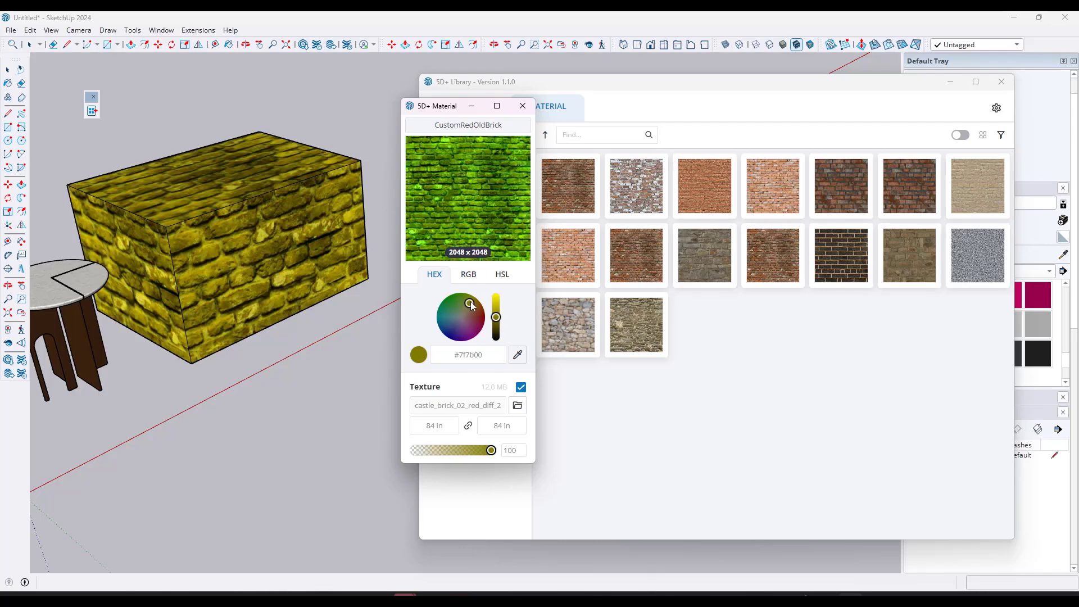
pyautogui.moveTo(474, 302); pyautogui.dragTo(478, 304)
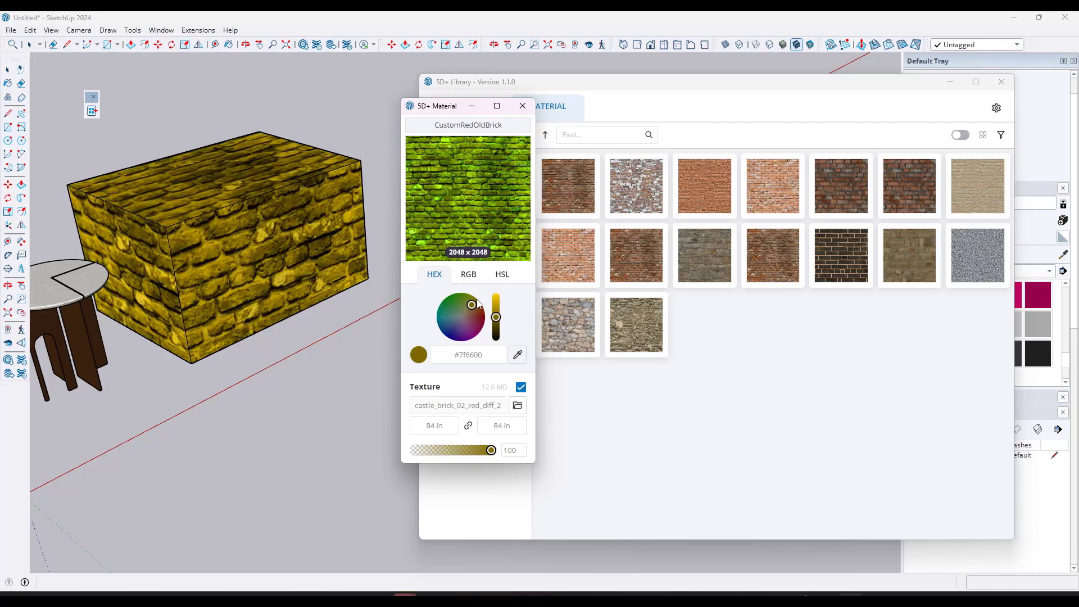
pyautogui.click(518, 149)
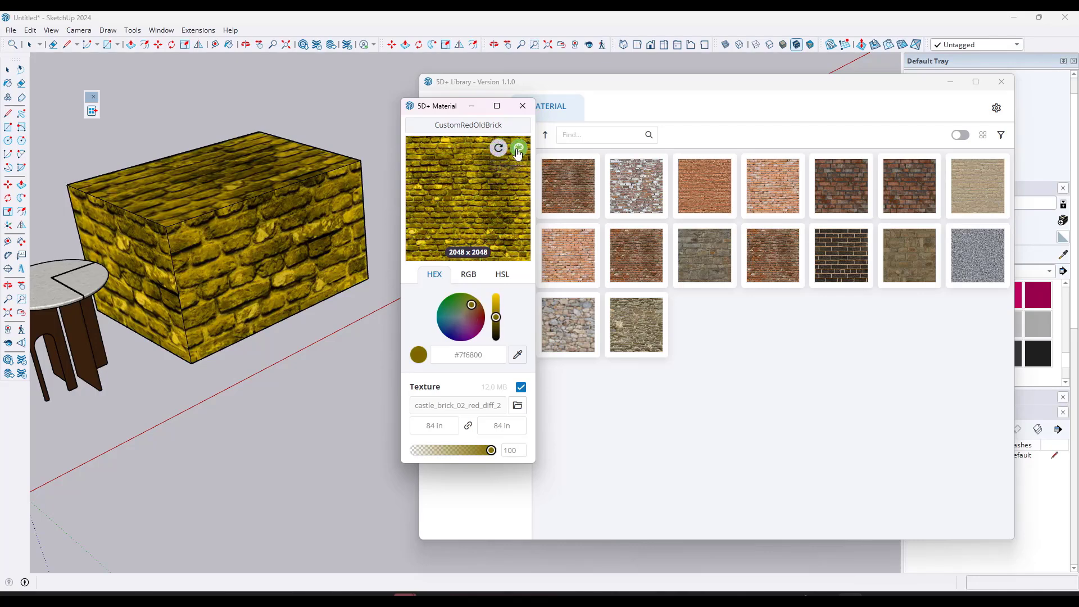
pyautogui.moveTo(464, 312); pyautogui.dragTo(465, 322)
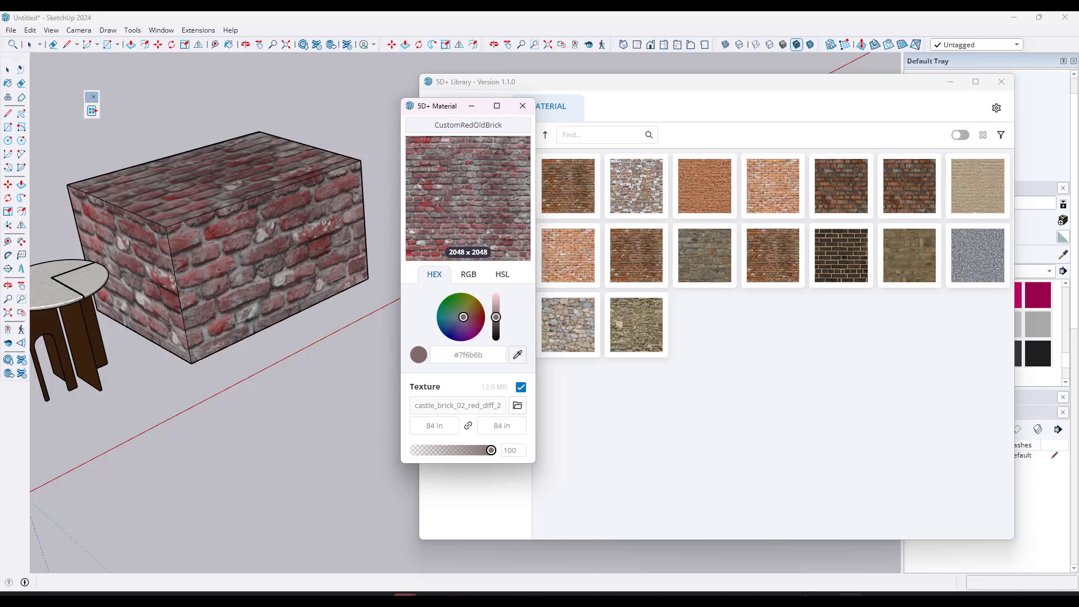
pyautogui.moveTo(498, 149)
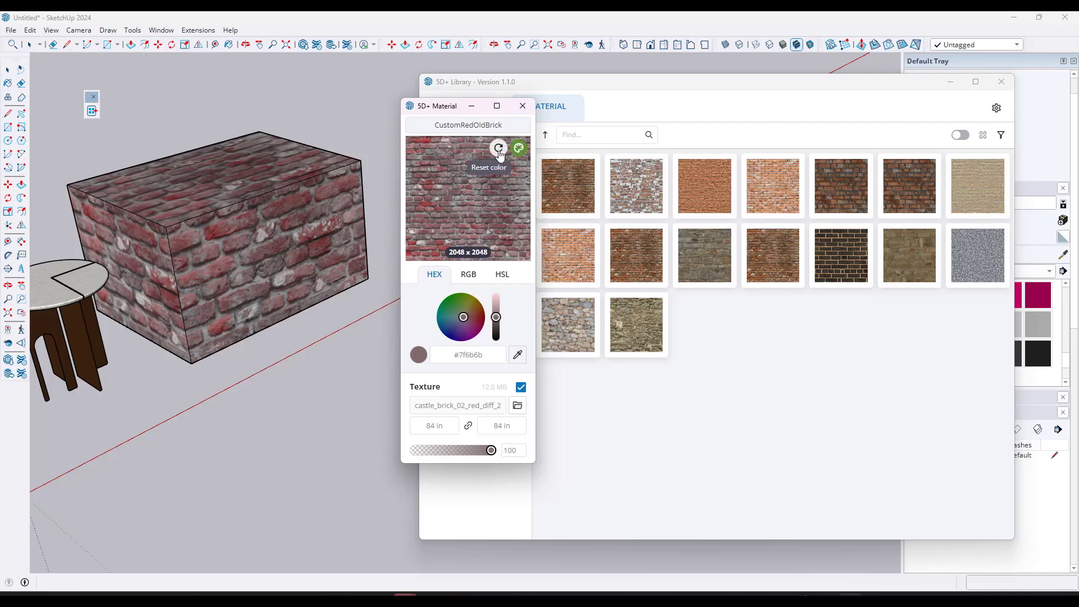
pyautogui.click(499, 149)
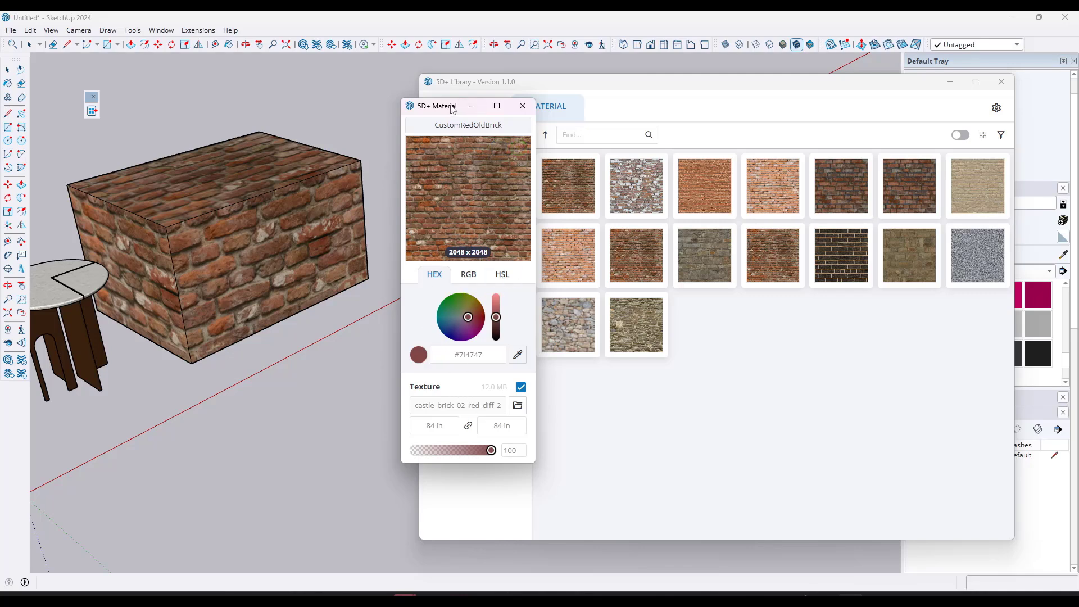
# Step: Select the box's two visible side faces and apply the Stones_OldCastleGray material to them
pyautogui.moveTo(453, 110); pyautogui.dragTo(275, 360)
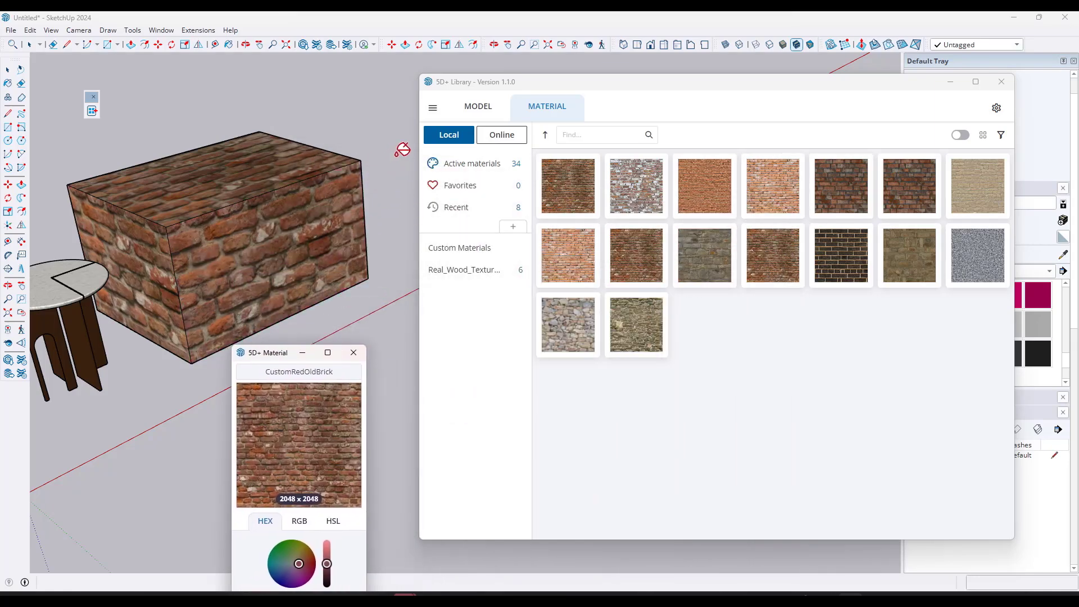
pyautogui.press('space')
pyautogui.click(152, 229)
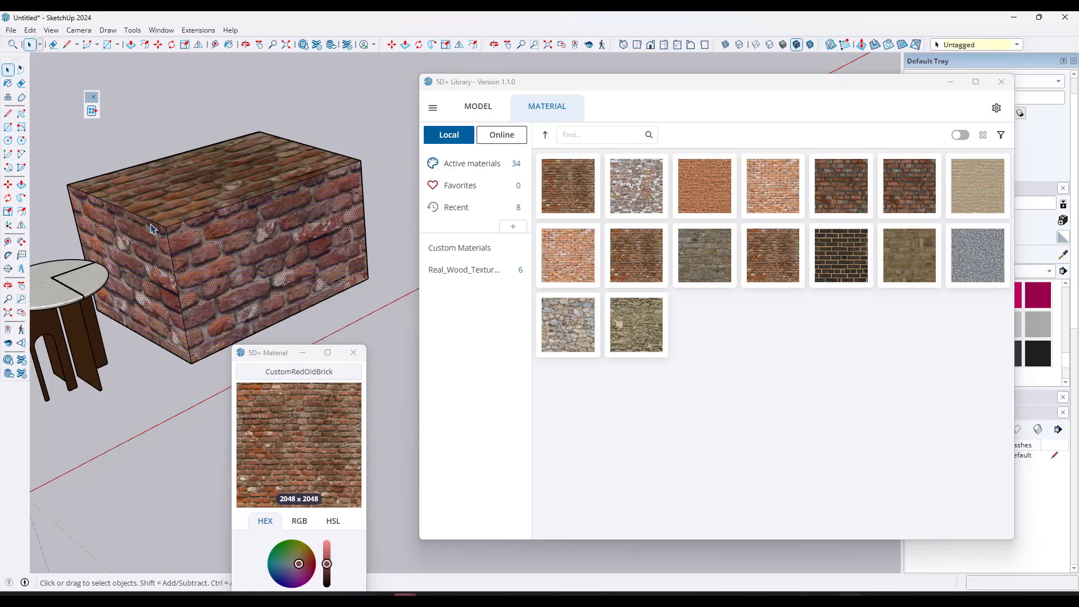
pyautogui.click(634, 333)
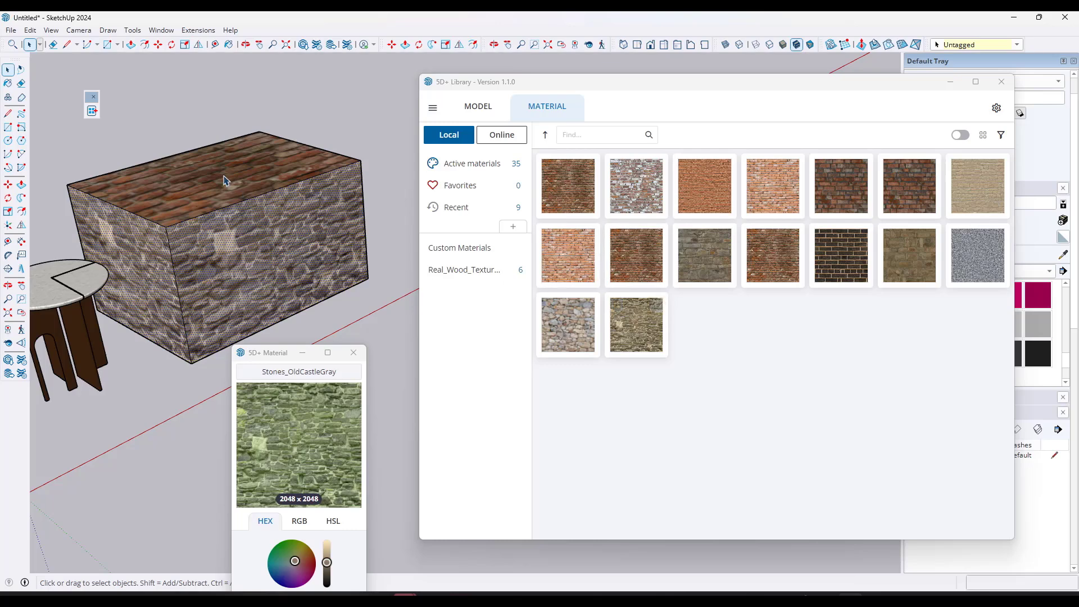
# Step: Apply Bricks13_COL_VAR1_3K to the box's top face and castle_brick_02_red_diff_2k to its long side face
pyautogui.click(541, 265)
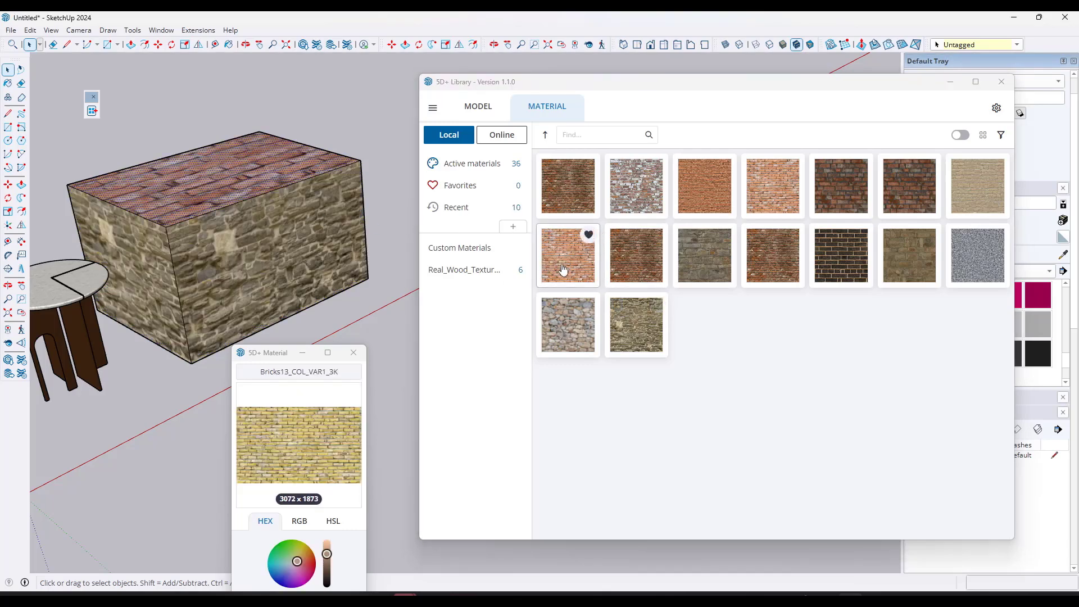
pyautogui.click(637, 250)
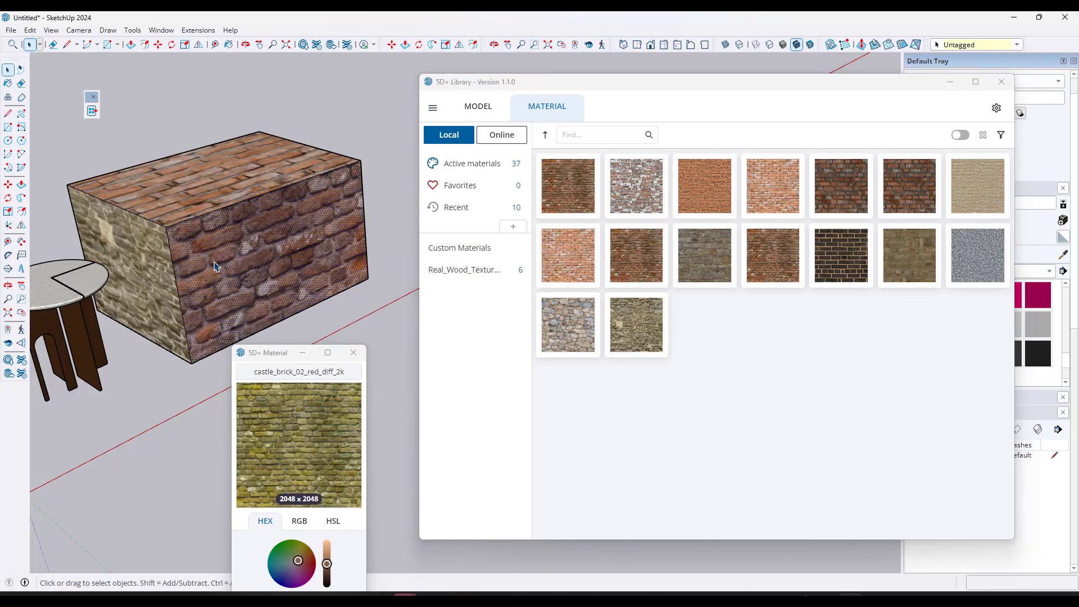
# Step: Apply CustomRedOldBrick1 to the box's short side face and Dark Brick to its long side and top faces
pyautogui.click(163, 268)
pyautogui.click(773, 255)
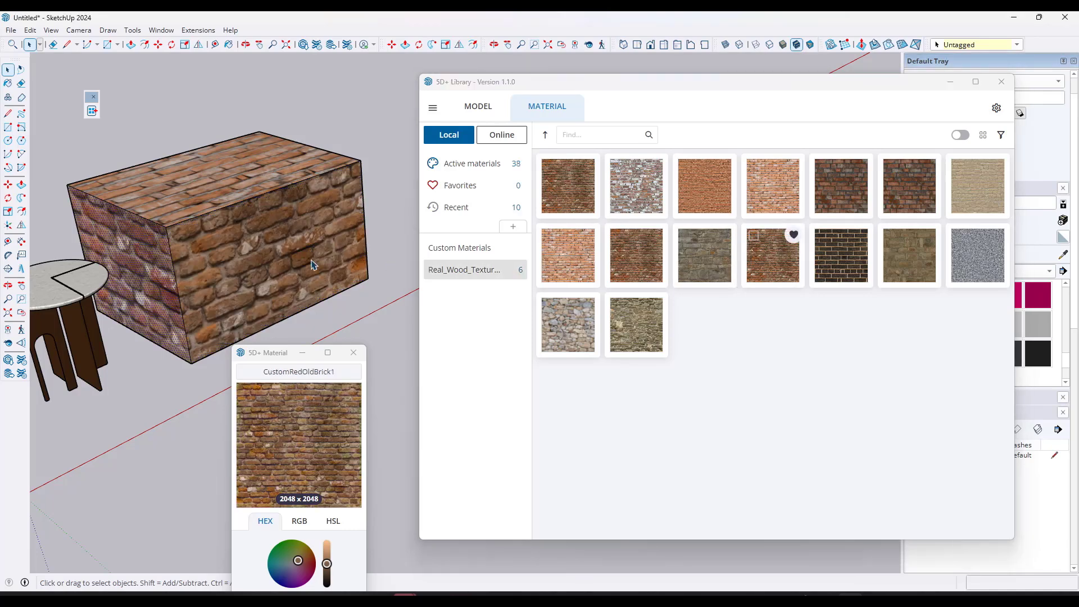
pyautogui.click(225, 257)
pyautogui.keyDown('ctrl'); pyautogui.click(210, 185); pyautogui.keyUp('ctrl')
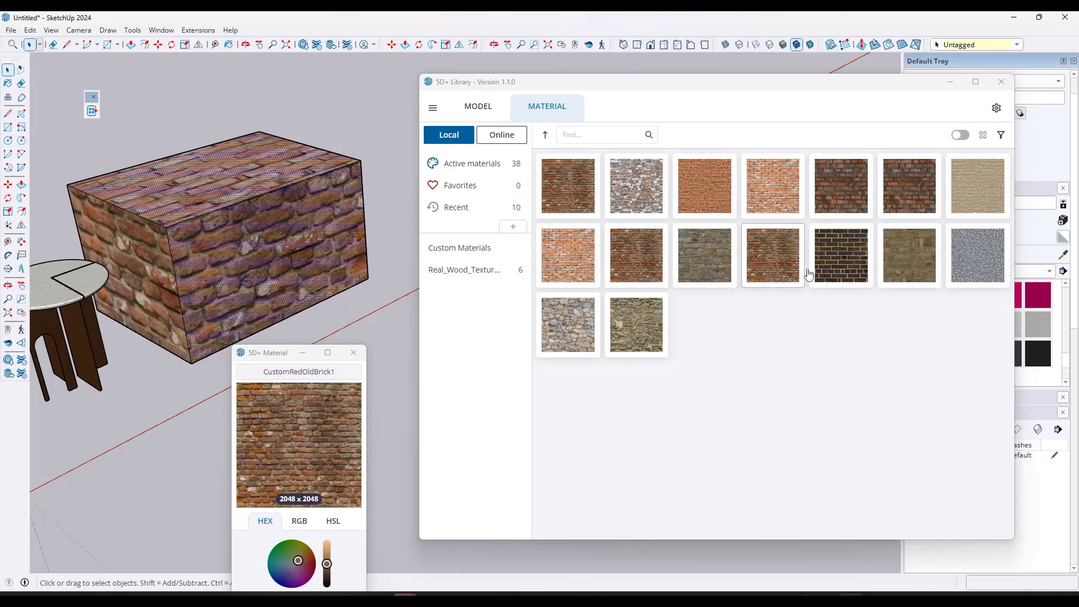
pyautogui.click(836, 263)
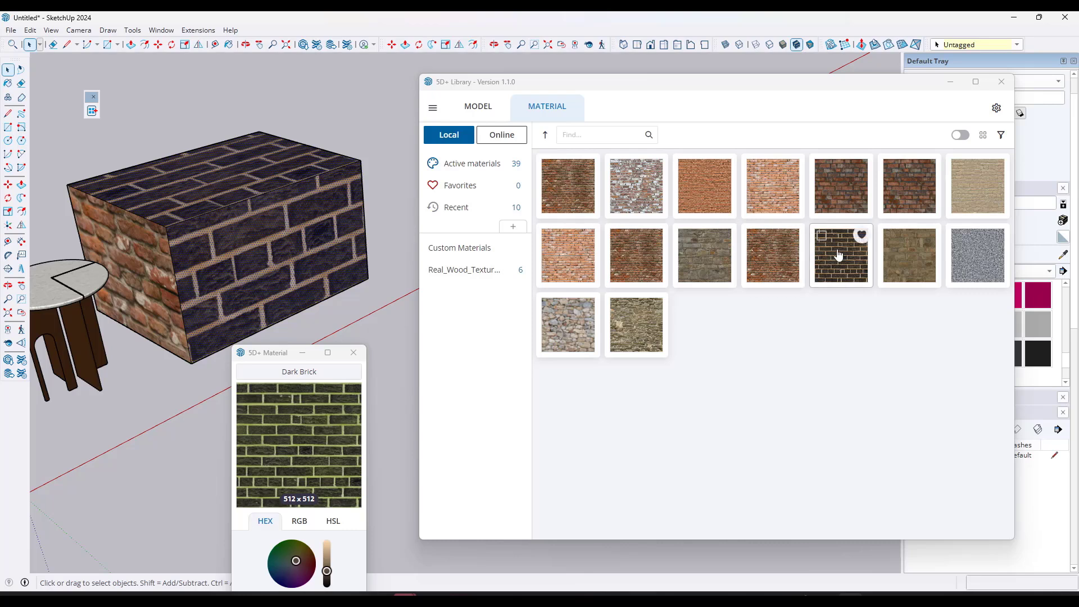
# Step: Replace the Dark Brick on the box's long side and top faces with the Bricks_RoughRedDark material
pyautogui.rightClick(838, 253)
pyautogui.click(776, 377)
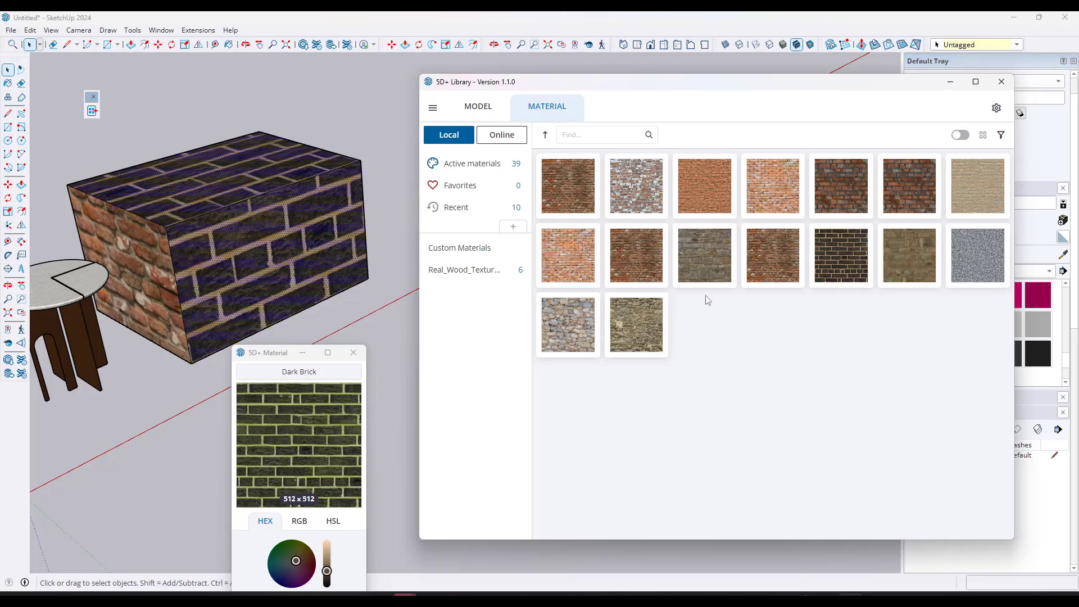
pyautogui.click(828, 191)
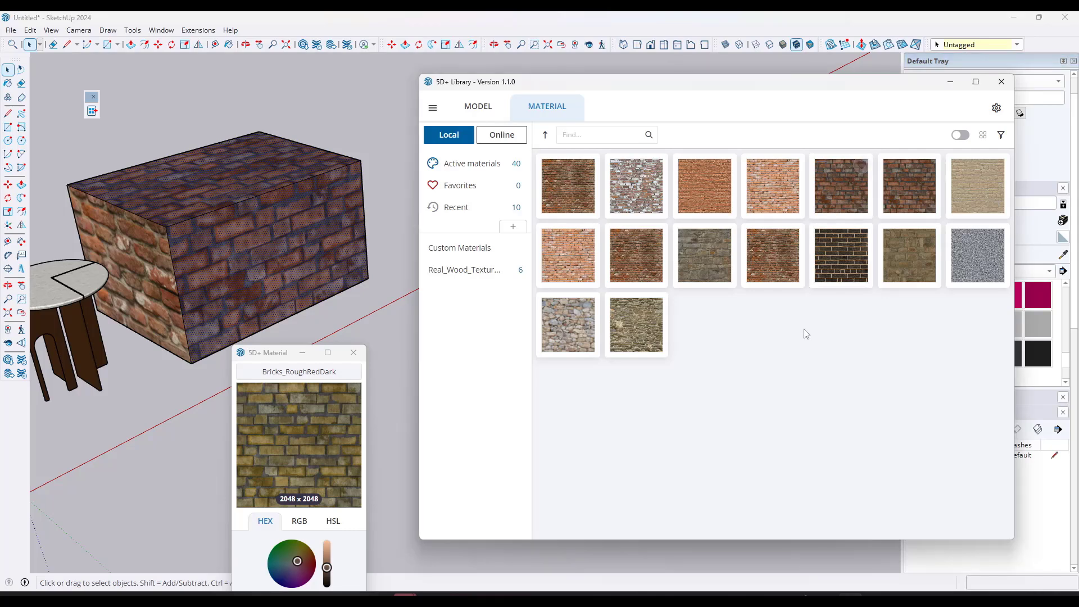
# Step: Bring up the texture export for the Bricks_RoughRedDark material and cancel it without choosing a folder
pyautogui.rightClick(842, 189)
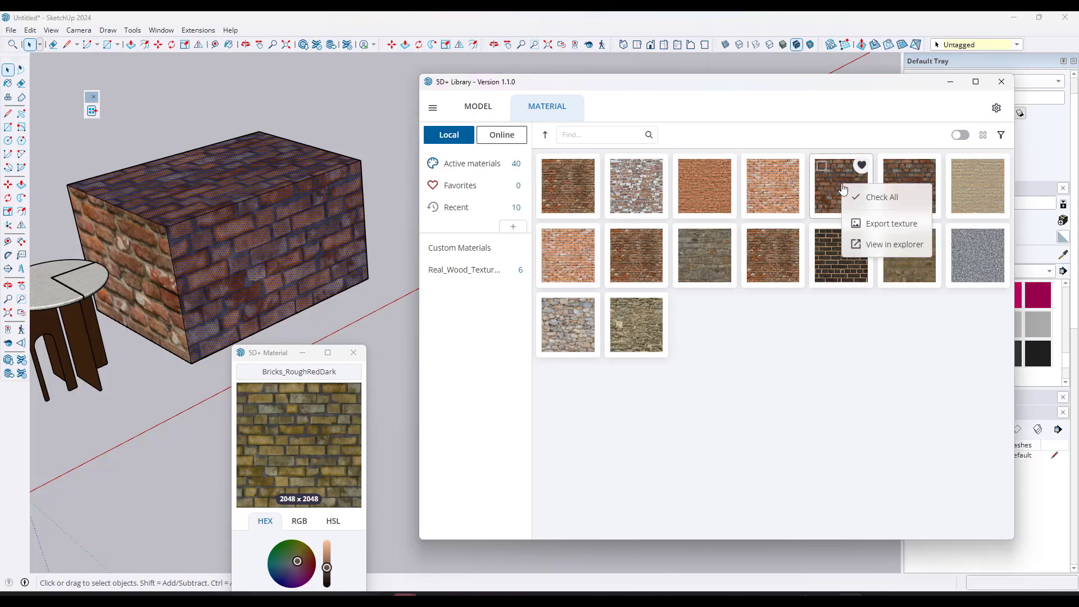
pyautogui.click(893, 224)
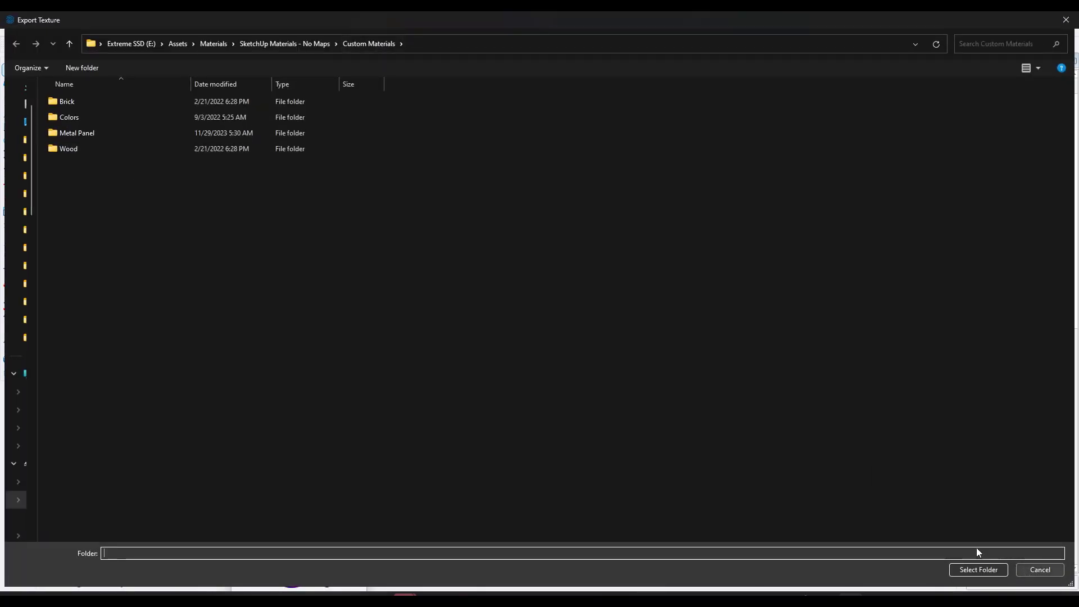
pyautogui.click(1040, 569)
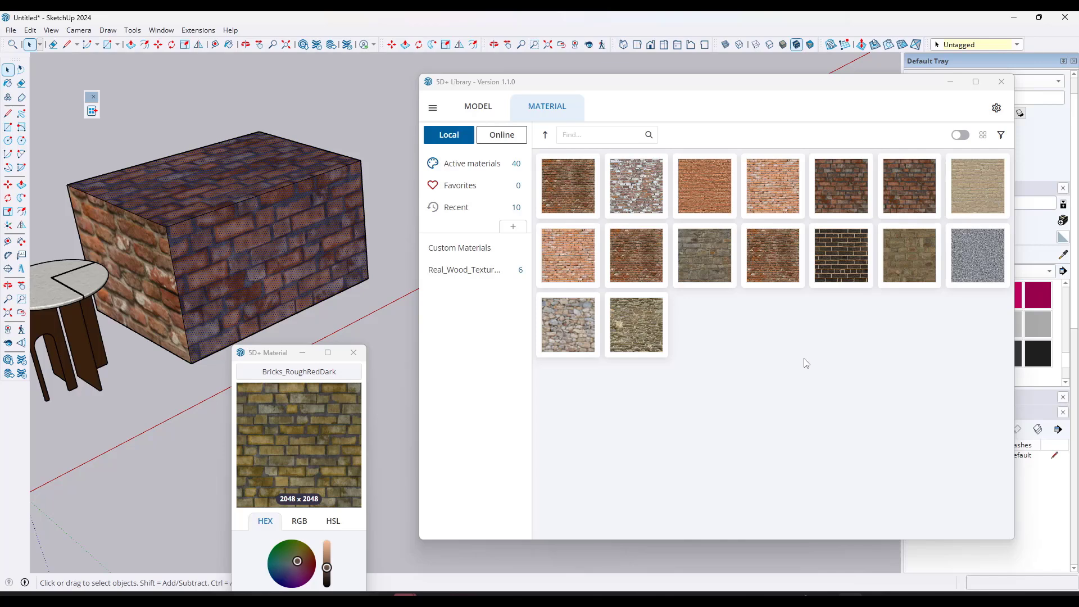
pyautogui.click(502, 135)
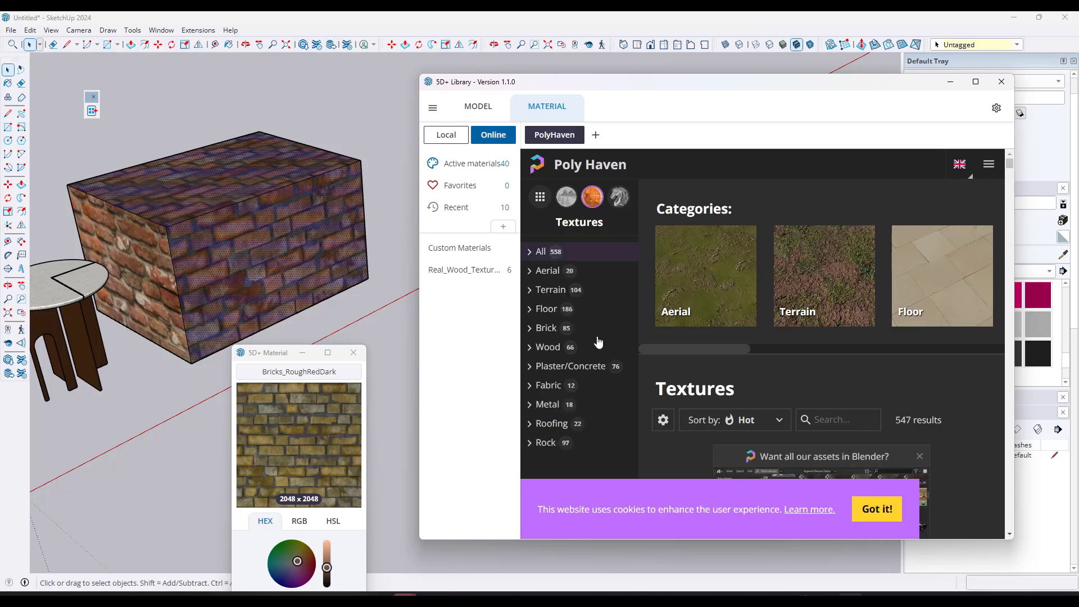
pyautogui.click(875, 512)
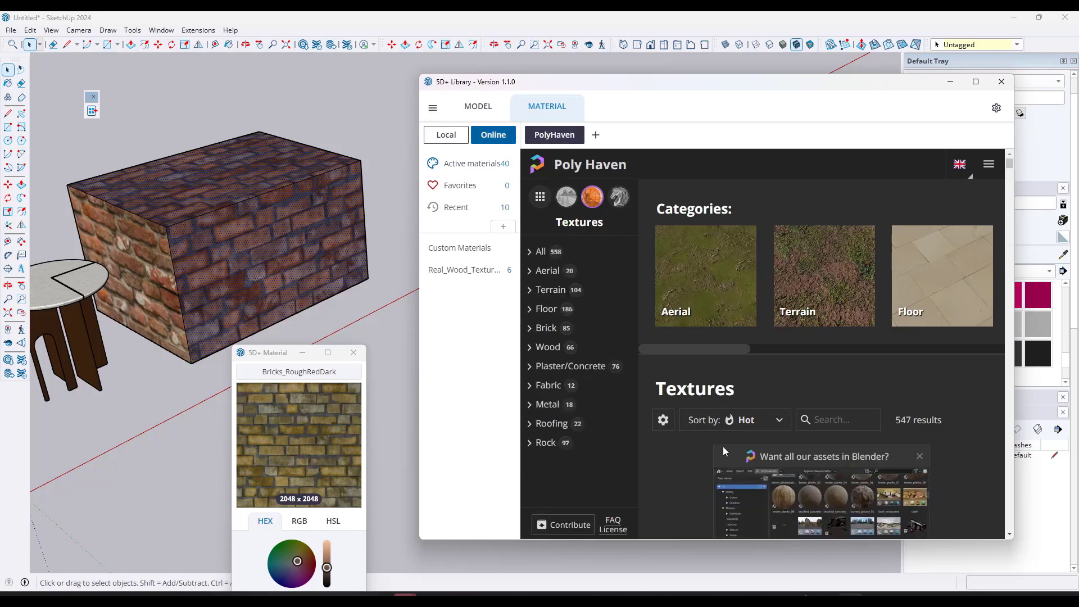
pyautogui.click(596, 135)
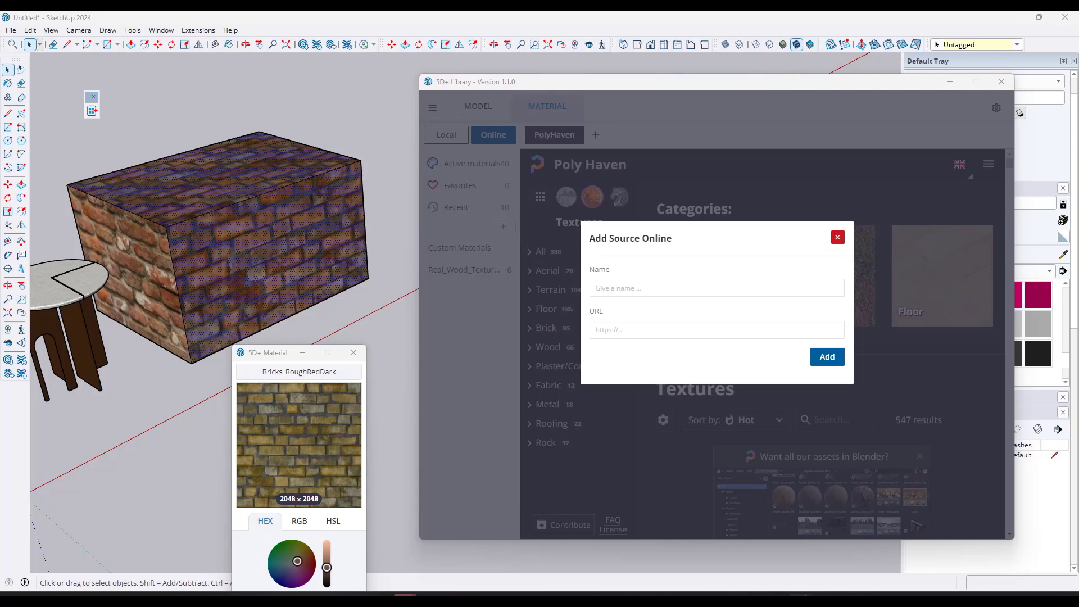
pyautogui.click(632, 334)
pyautogui.write('https://3dassets.one/')
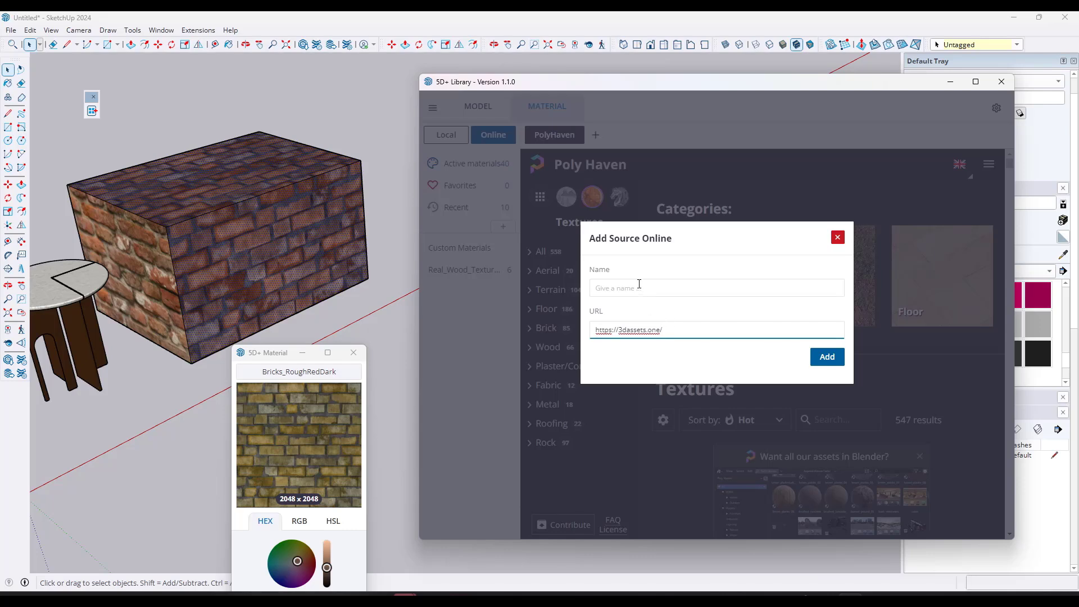
pyautogui.click(707, 288)
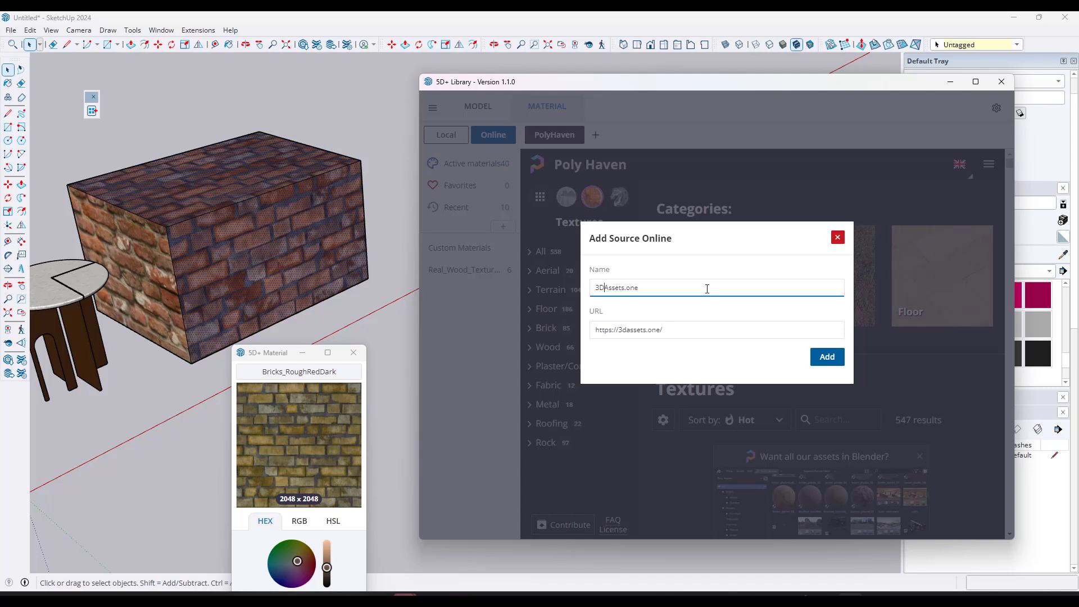
pyautogui.click(828, 358)
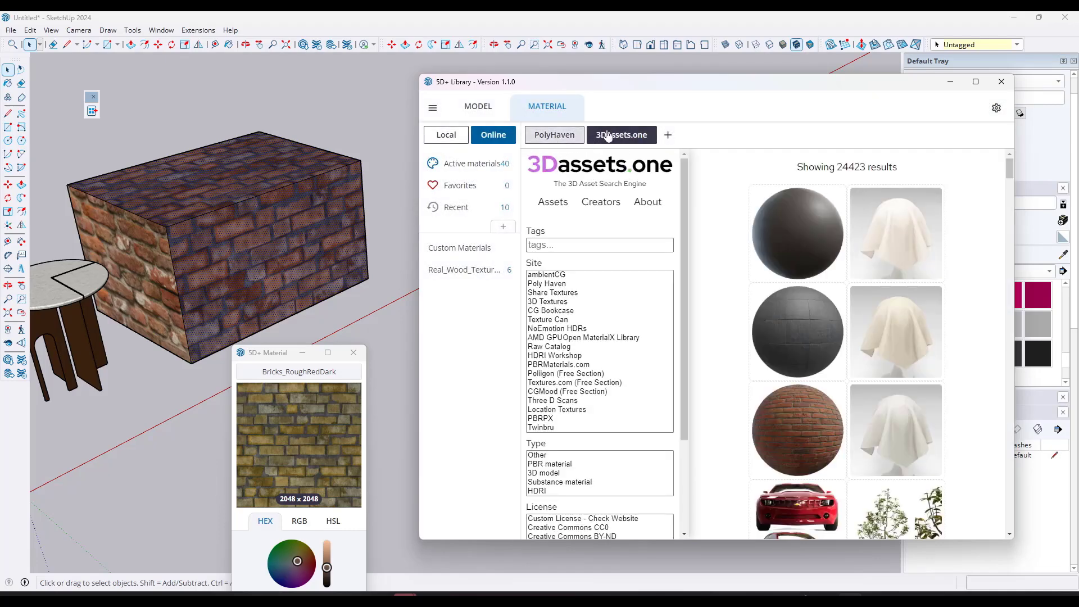
# Step: Compare the two online material sources, return to PolyHaven and open its Red Brick texture page
pyautogui.click(554, 135)
pyautogui.click(621, 135)
pyautogui.click(554, 135)
pyautogui.click(877, 509)
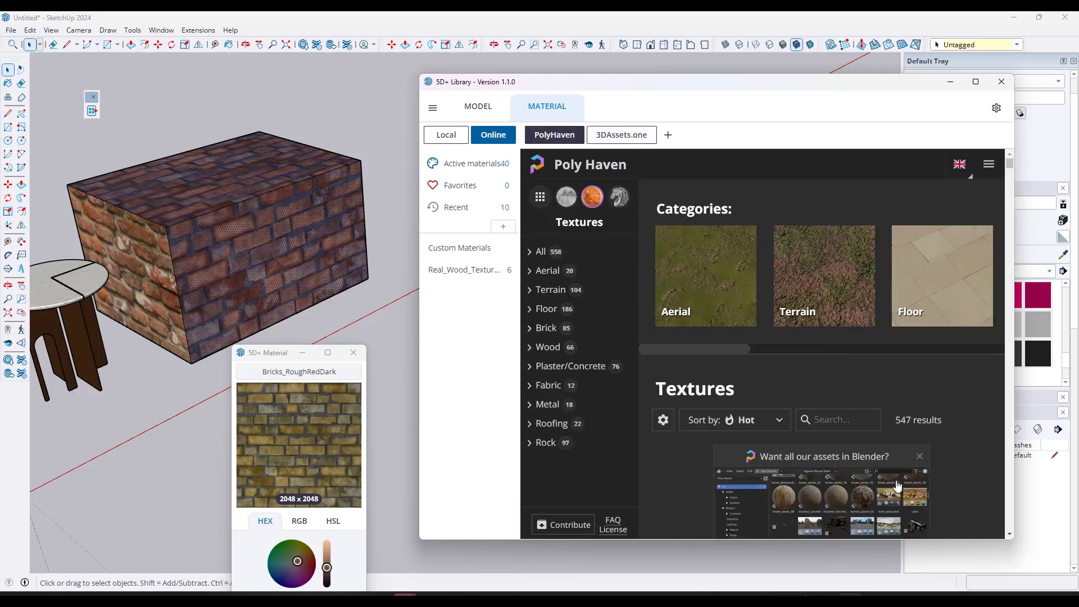
pyautogui.scroll(-6, 922, 363)
pyautogui.click(830, 259)
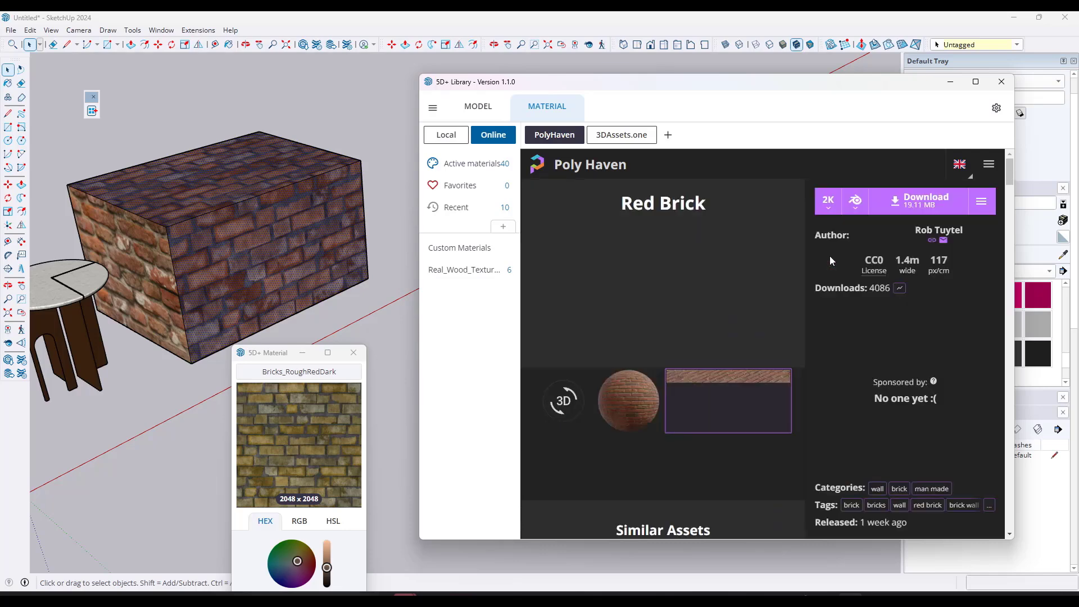
# Step: Set the Red Brick download format to ZIP and limit its contents to only the Diffuse map as JPG
pyautogui.click(861, 202)
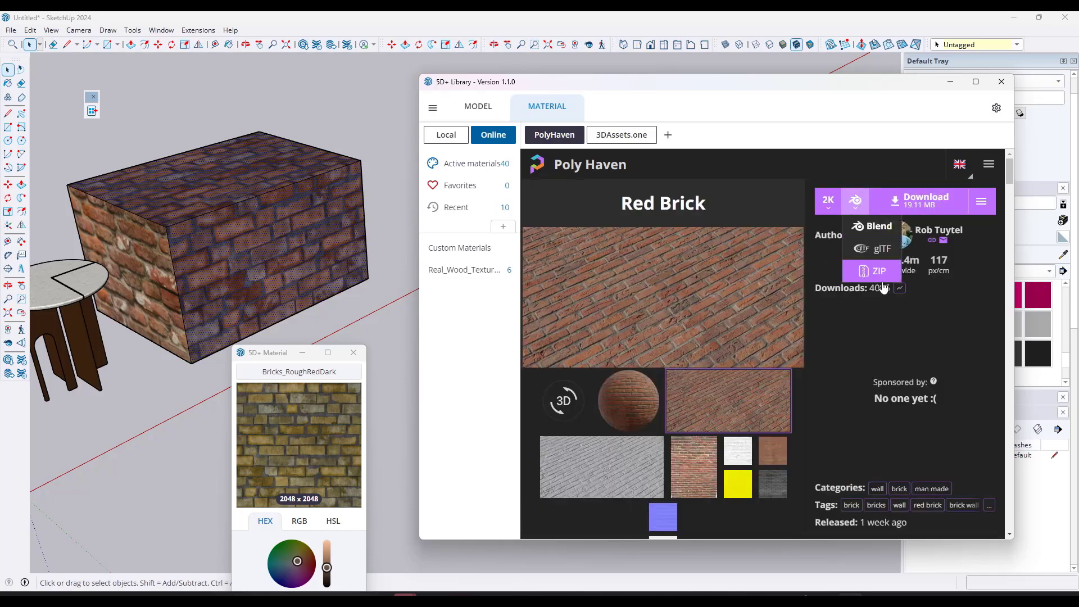
pyautogui.click(871, 270)
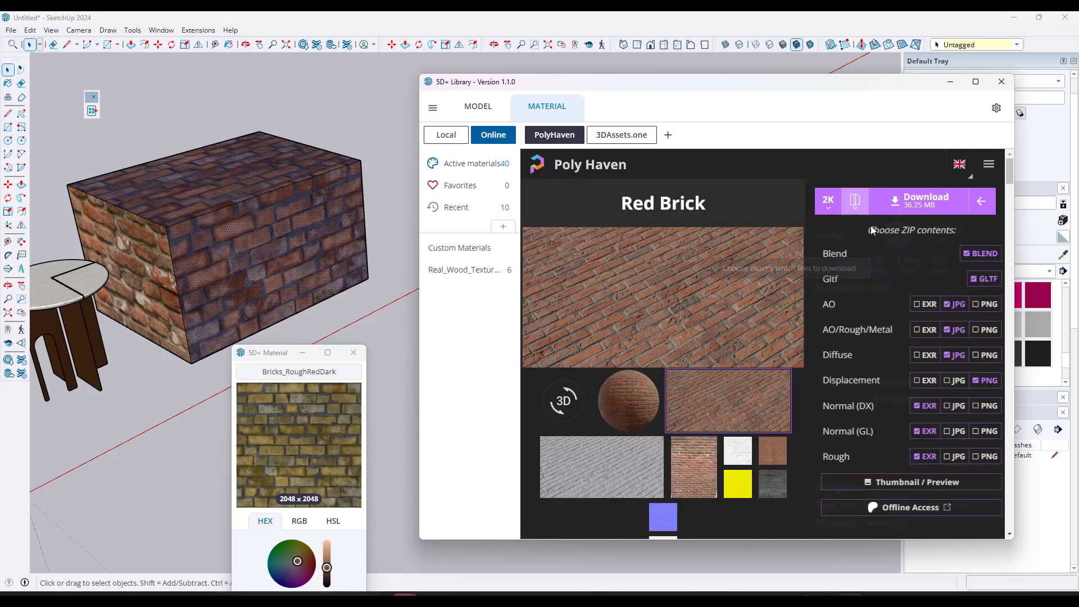
pyautogui.click(964, 260)
pyautogui.click(978, 278)
pyautogui.click(948, 304)
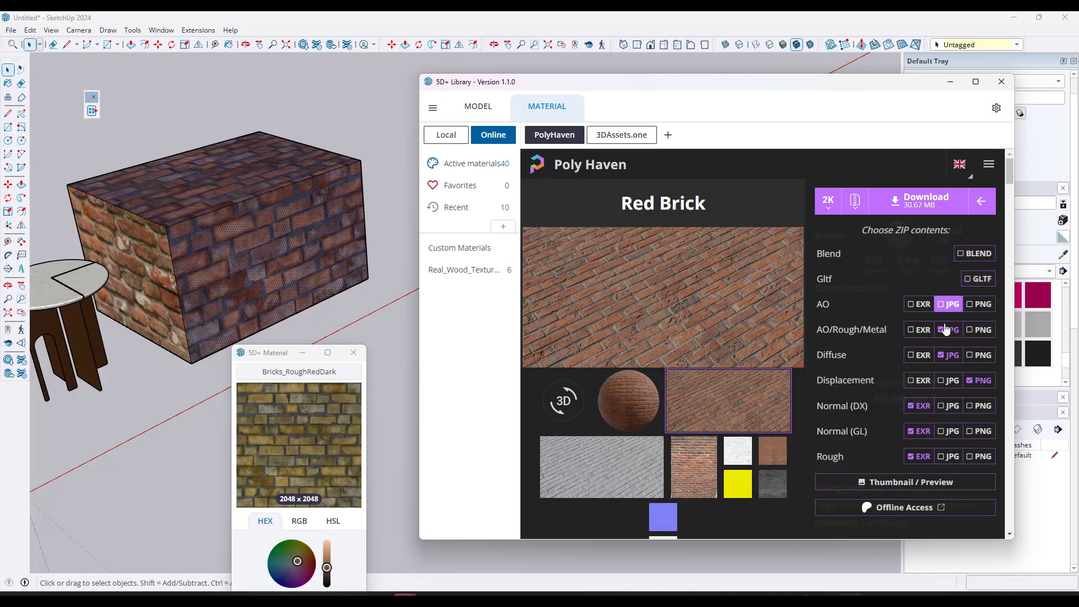
pyautogui.click(944, 331)
pyautogui.click(948, 355)
pyautogui.click(981, 381)
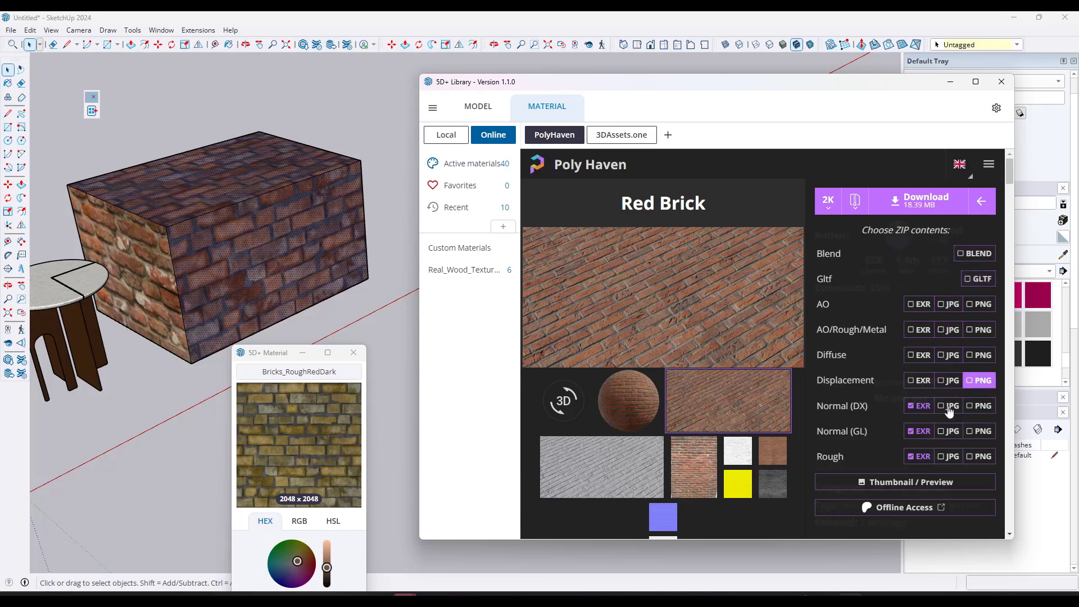
pyautogui.click(919, 405)
pyautogui.click(918, 431)
pyautogui.click(919, 456)
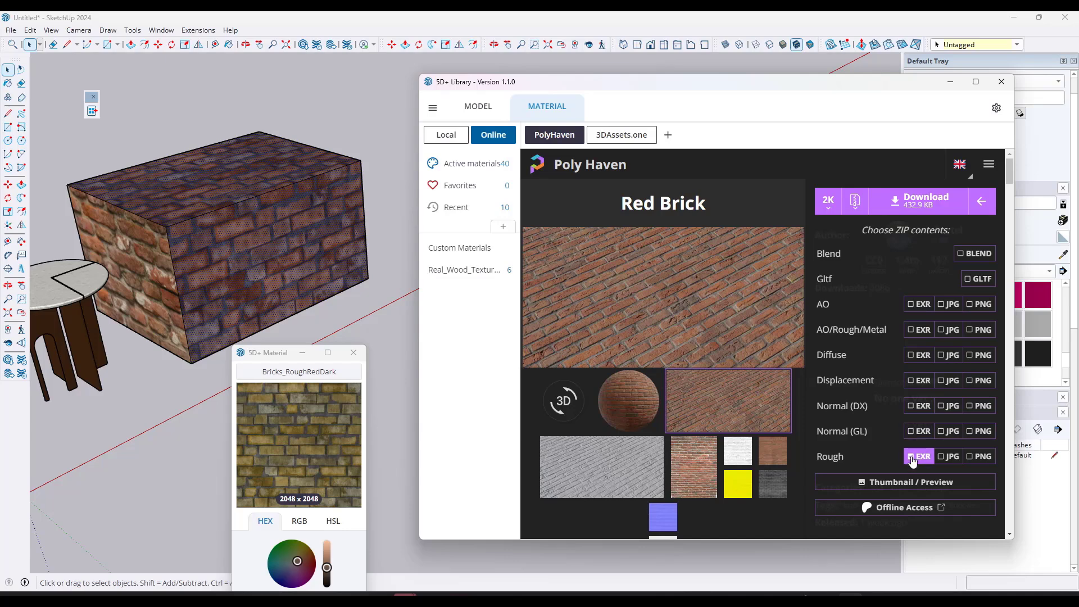
pyautogui.click(942, 358)
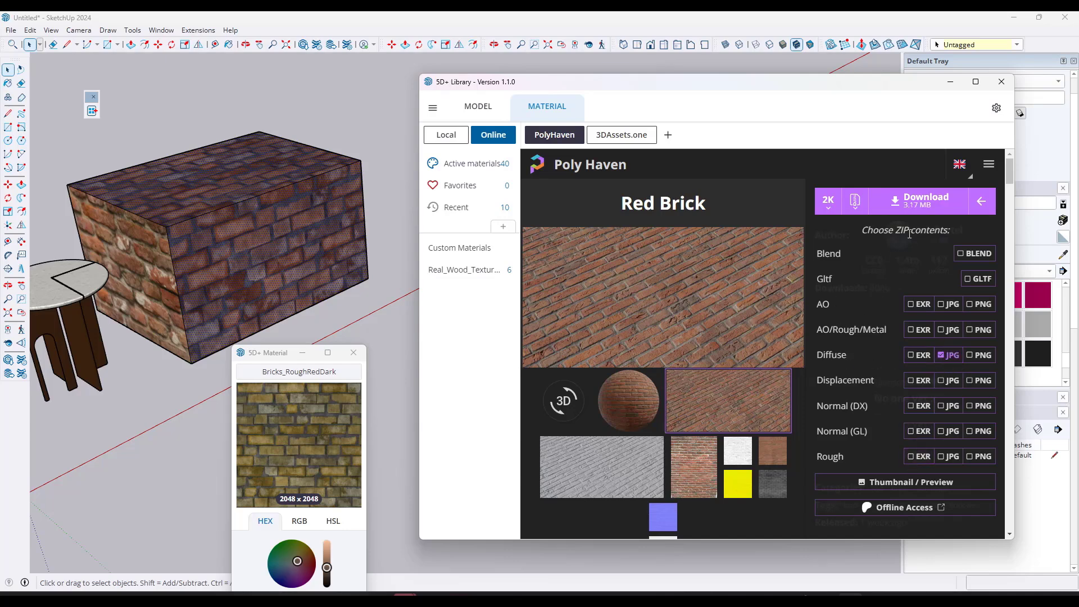
# Step: Download the Red Brick texture as red_brick_2k into the Brick folder under SketchUp Materials - No Maps, Custom Materials
pyautogui.click(918, 207)
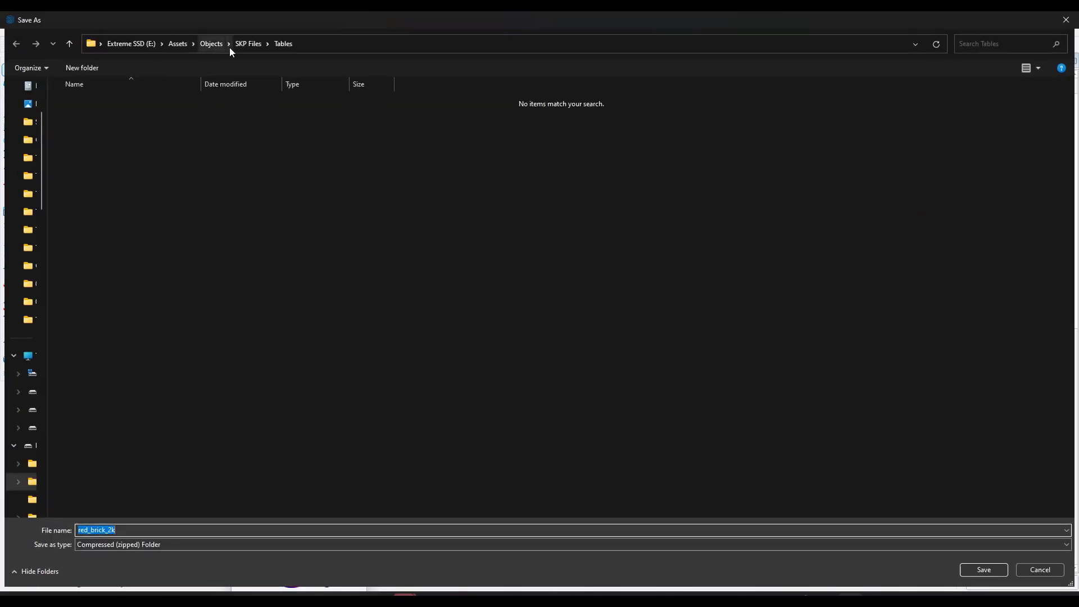
pyautogui.click(211, 45)
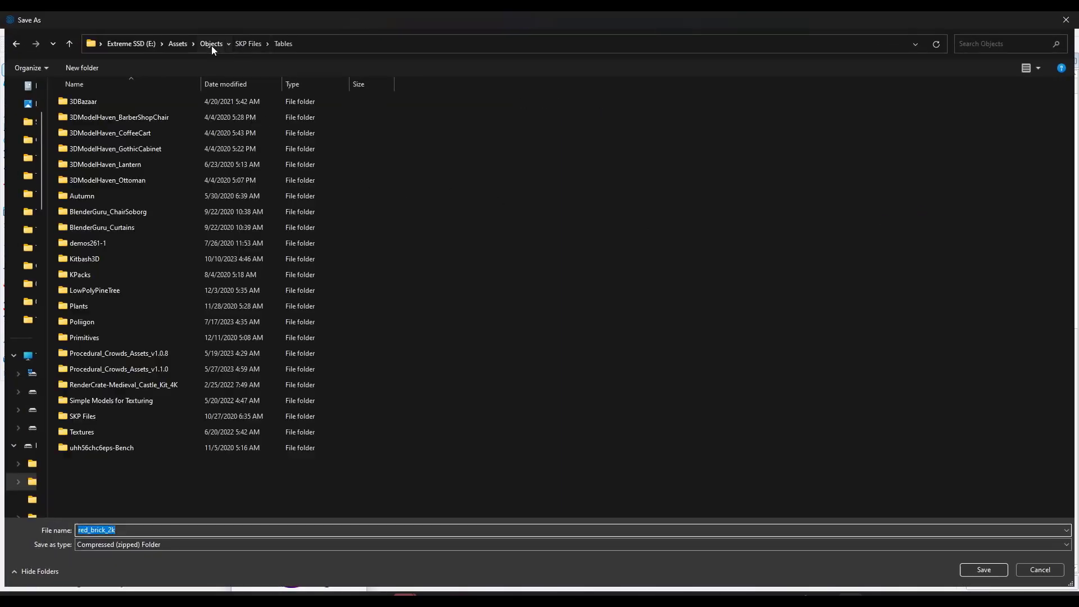
pyautogui.click(181, 44)
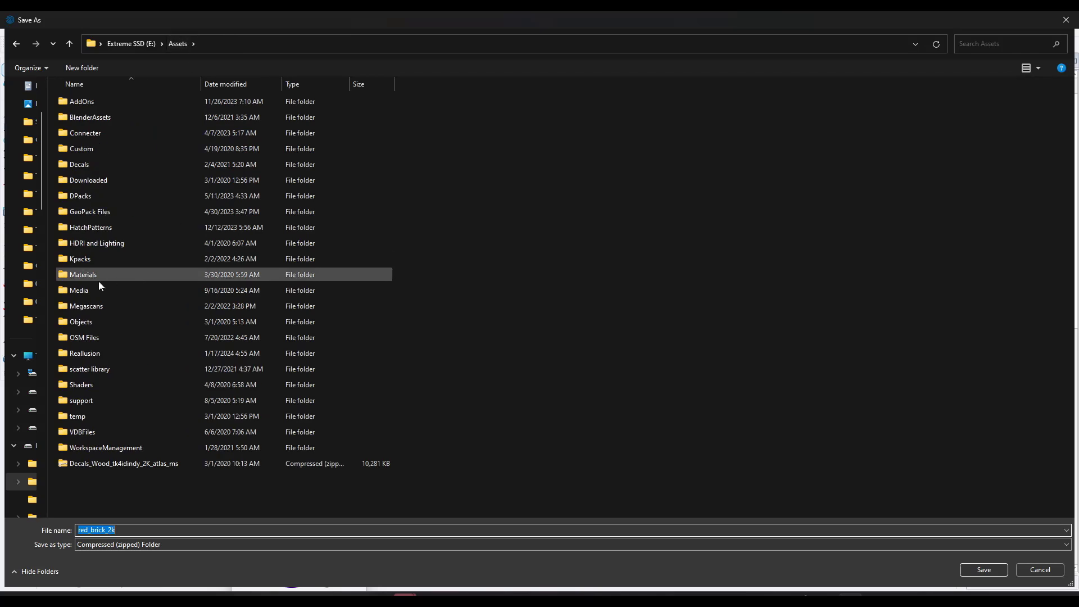
pyautogui.doubleClick(92, 274)
pyautogui.scroll(-1, 123, 437)
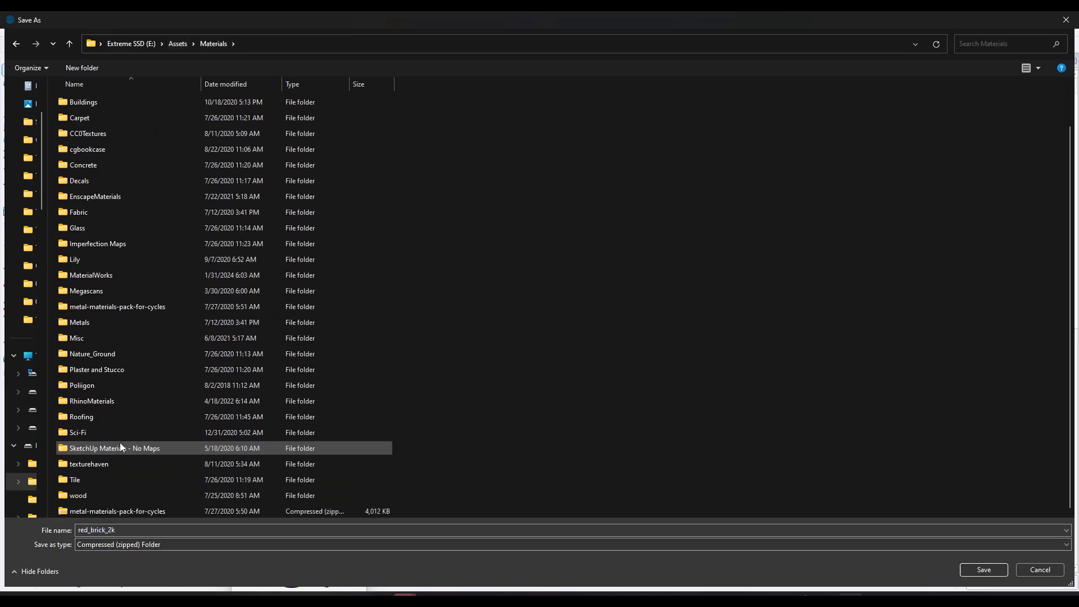
pyautogui.doubleClick(122, 451)
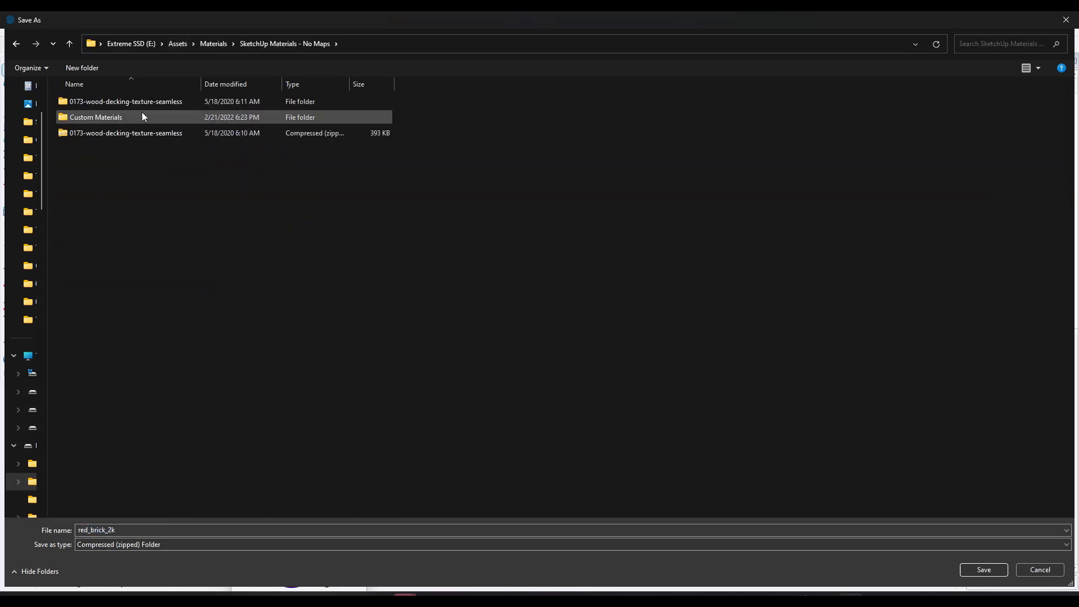
pyautogui.doubleClick(98, 118)
pyautogui.doubleClick(70, 101)
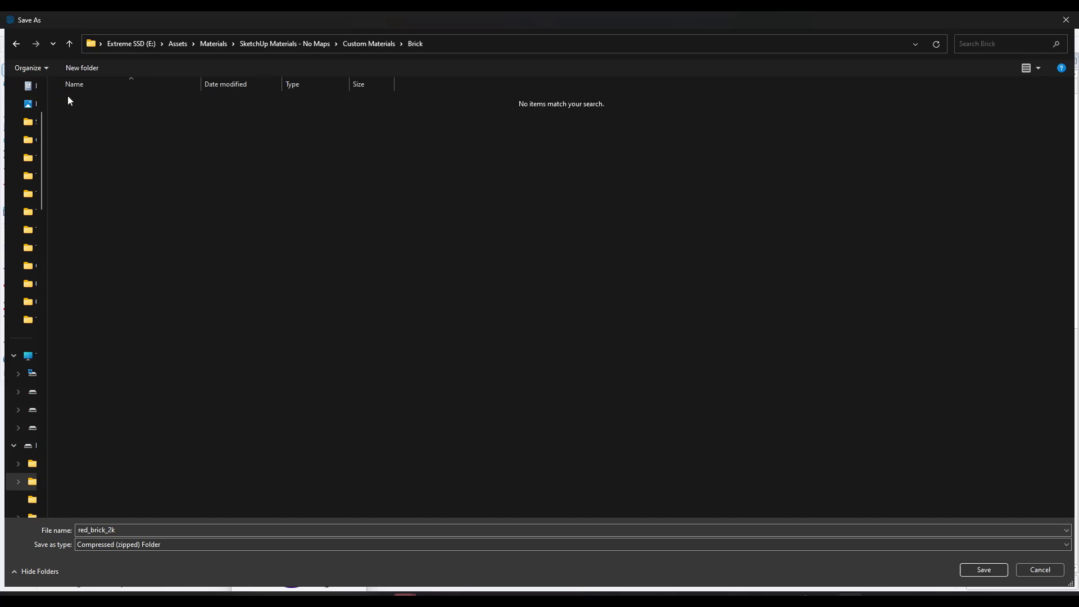
pyautogui.click(968, 566)
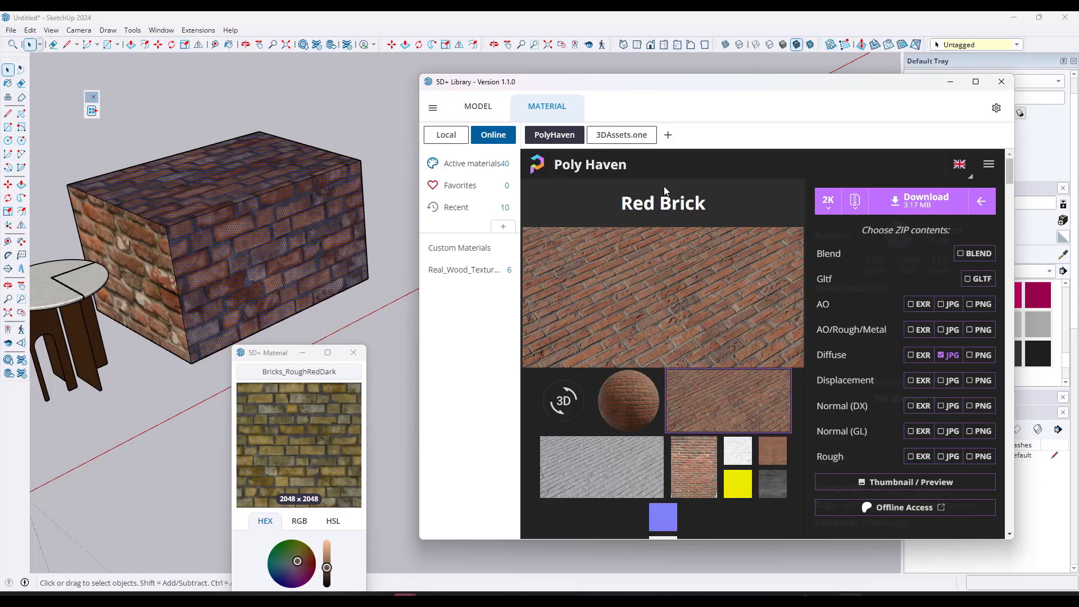
# Step: Look at the online source in the model library and return to the online material sources
pyautogui.moveTo(627, 139); pyautogui.dragTo(575, 144)
pyautogui.click(479, 108)
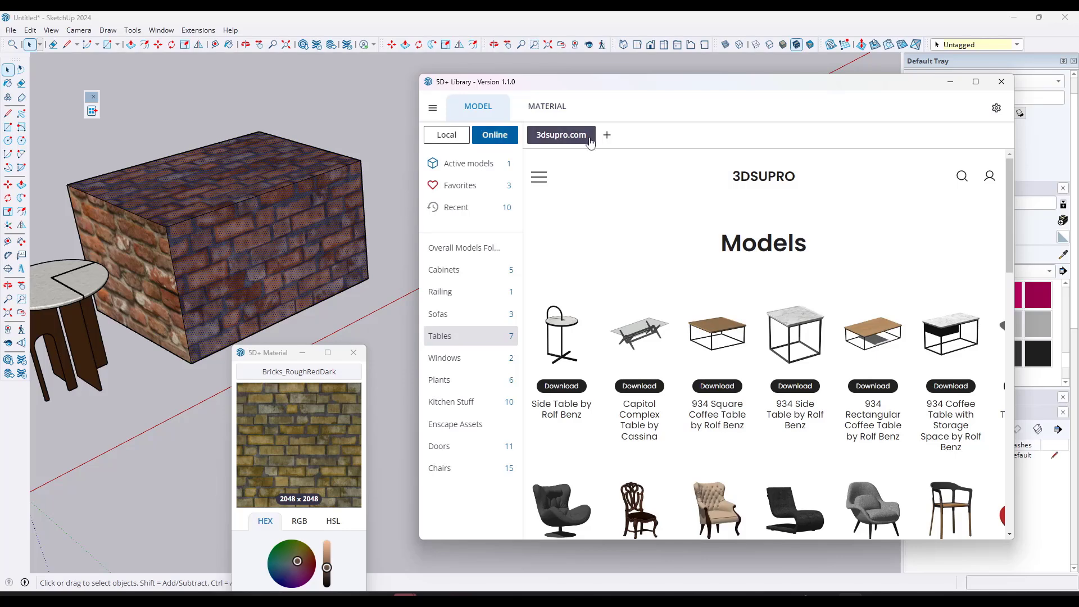
pyautogui.click(555, 107)
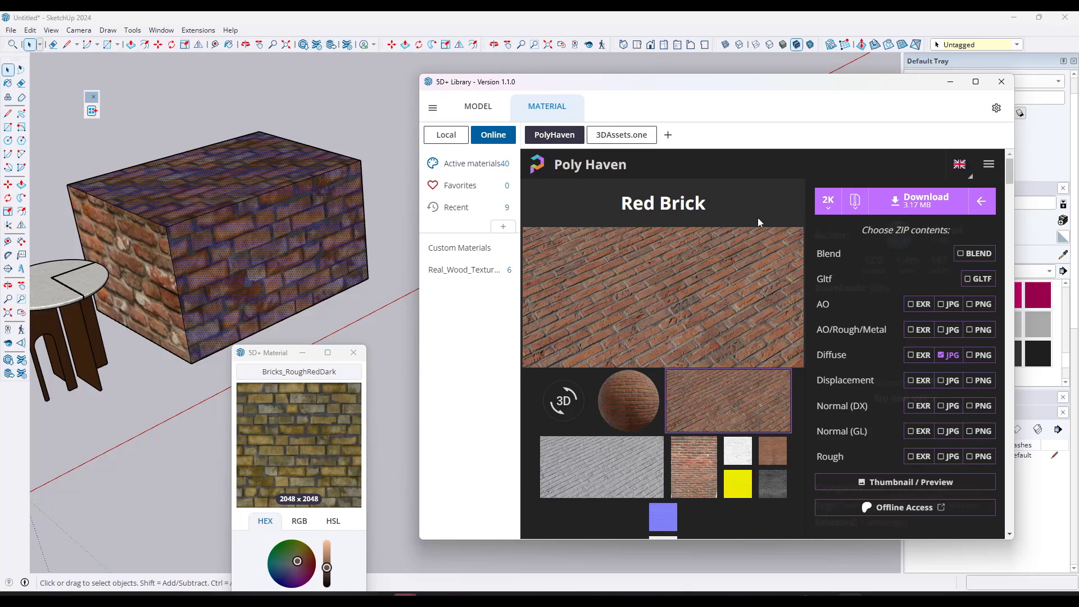
# Step: Return to the local materials, switch to File Explorer's Real_Wood_Textures_2k folder and preview its images from acacia.jpg to afrormosia.jpg
pyautogui.click(448, 136)
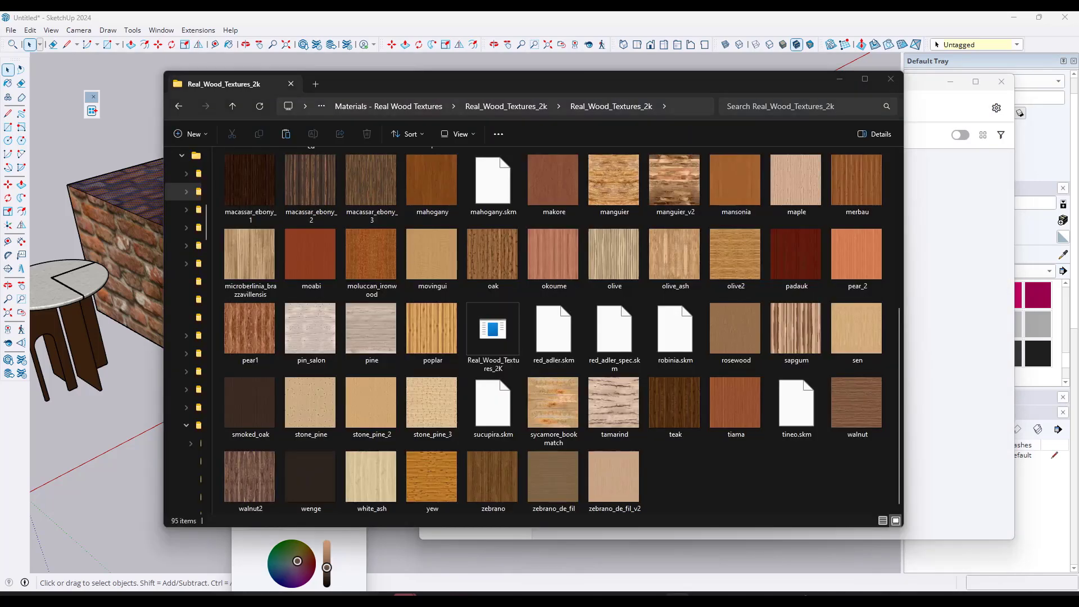
pyautogui.scroll(5, 601, 312)
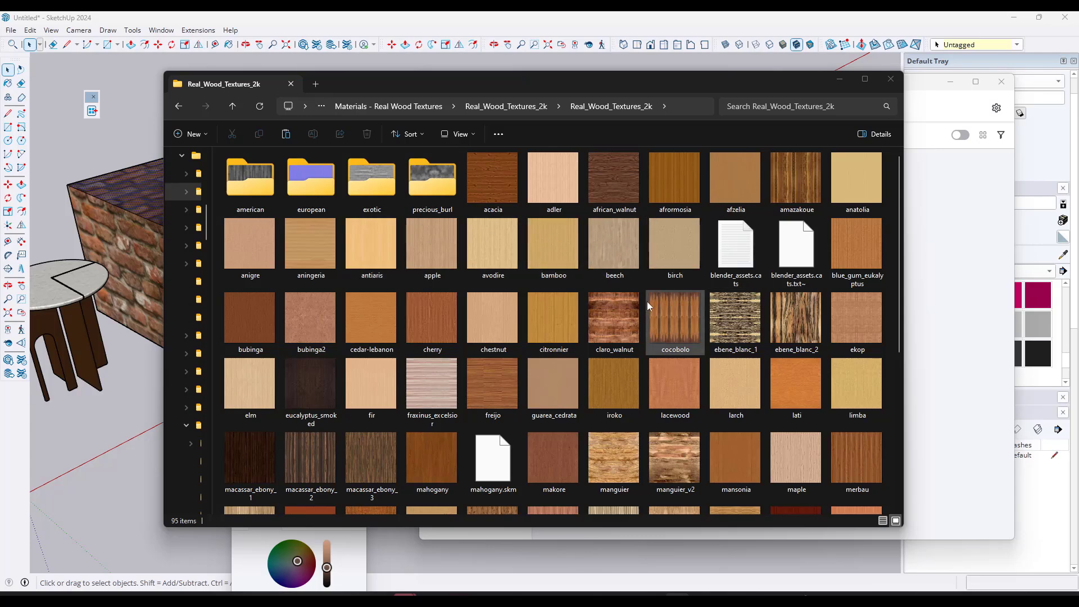
pyautogui.doubleClick(500, 177)
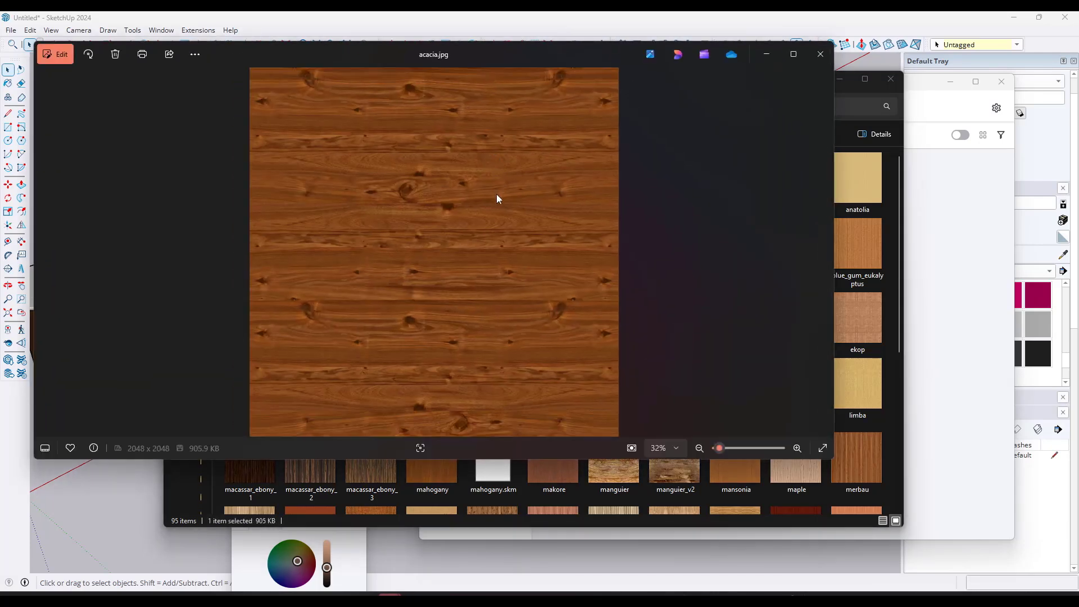
pyautogui.press('Right')
pyautogui.press('Right')
pyautogui.press('Right')
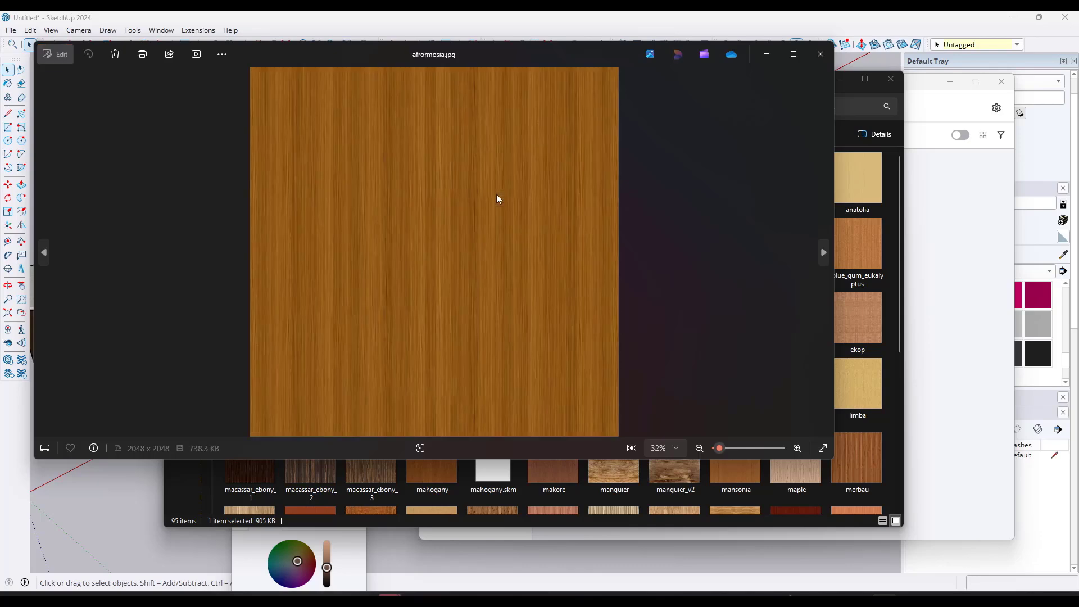
# Step: Preview the remaining wood texture images from afrormosia.jpg through ebene_blanc_1.jpg, and close the image viewer
pyautogui.press('Right')
pyautogui.press('Right')
pyautogui.press('Right')
pyautogui.press('Right')
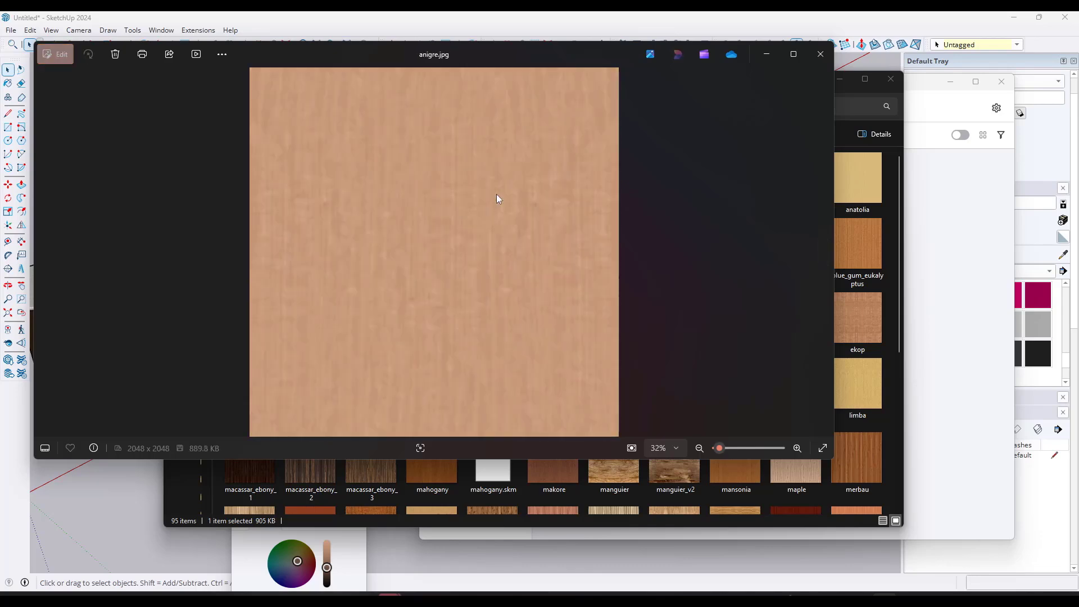
pyautogui.press('Right')
pyautogui.press('Right')
pyautogui.press('Right')
pyautogui.press('Right')
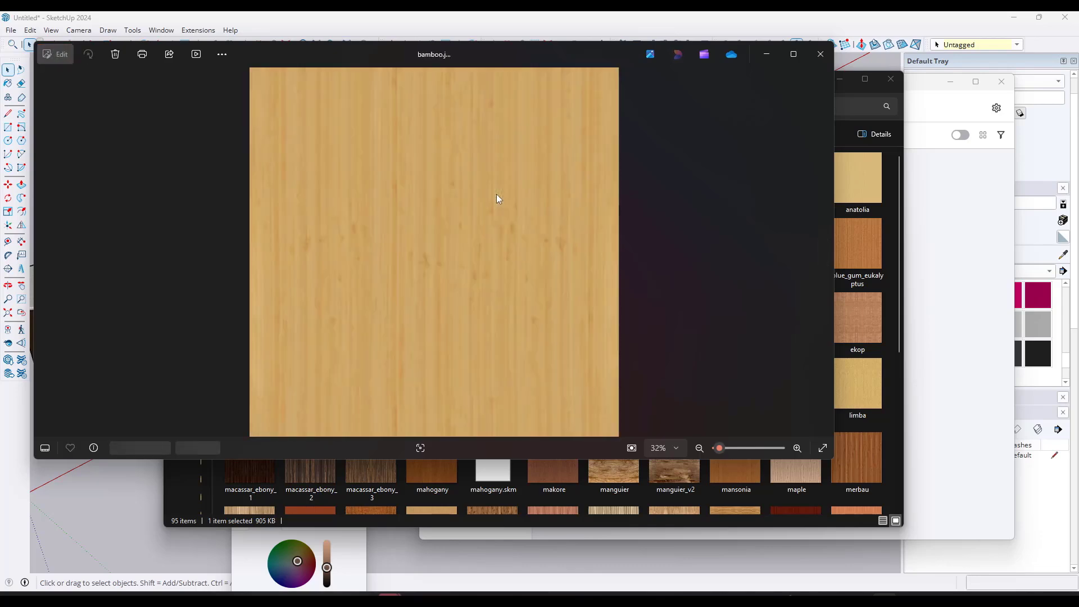
pyautogui.press('Right')
pyautogui.press('Right')
pyautogui.press('Right')
pyautogui.press('Right')
pyautogui.press('Right')
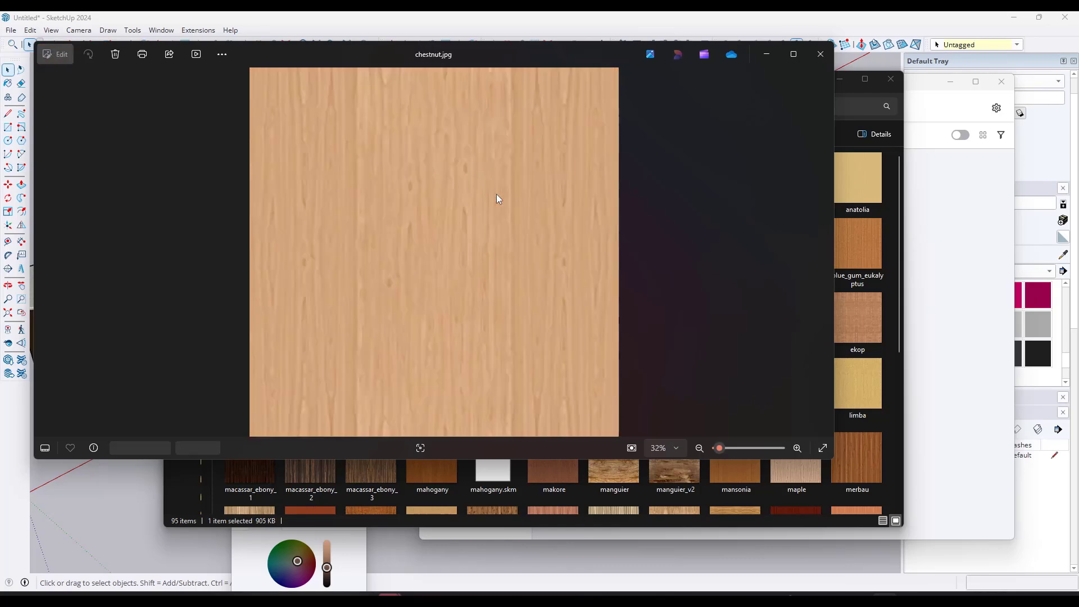
pyautogui.press('Right')
pyautogui.press('Right')
pyautogui.press('Right')
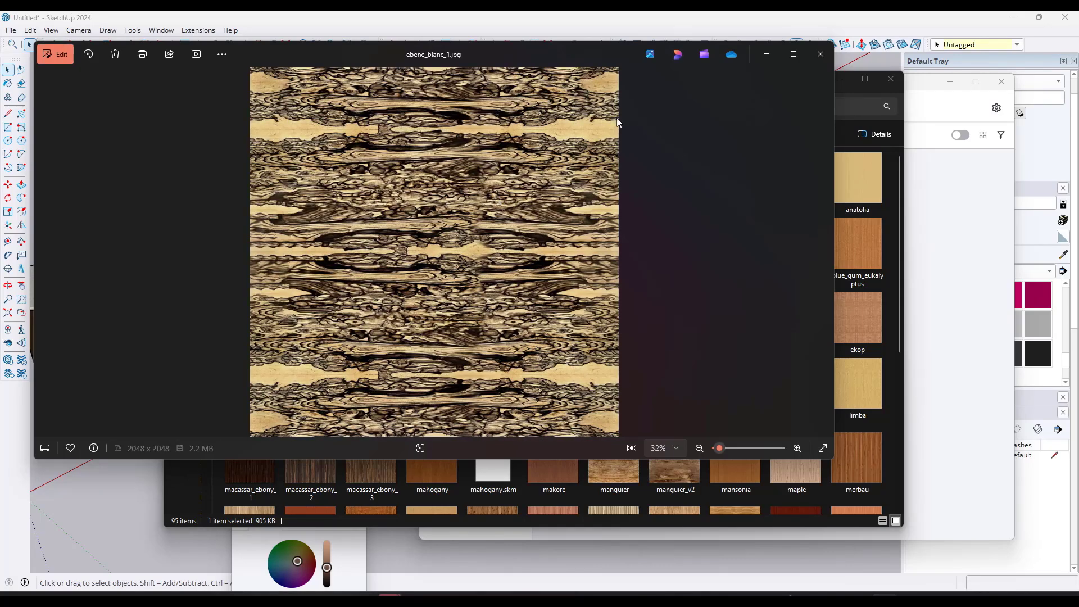
pyautogui.click(819, 54)
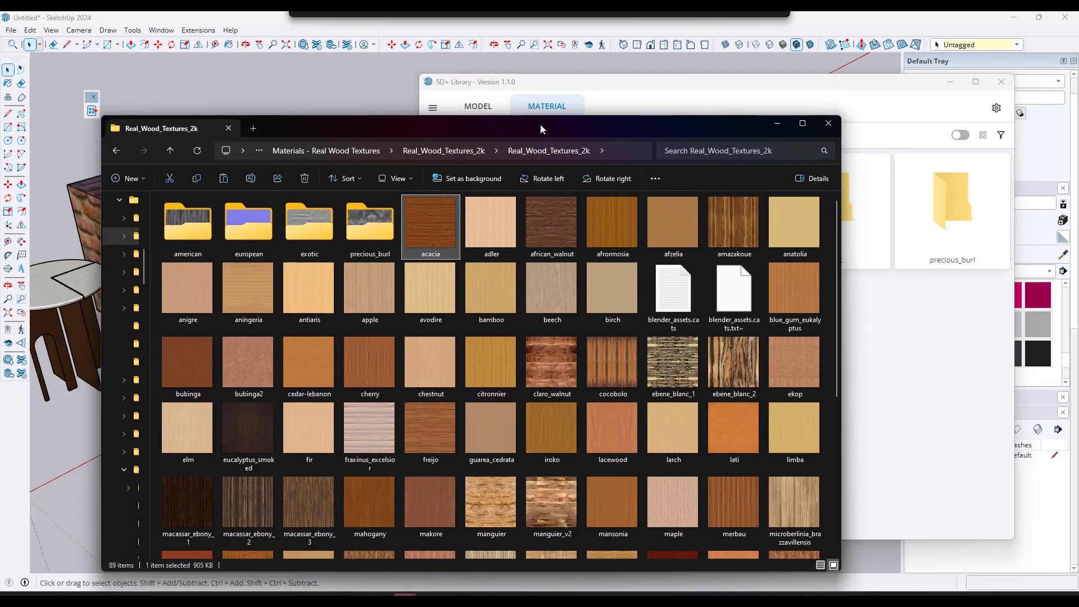
# Step: Return to SketchUp and convert the images in the Real_Wood_Textures_2k folder to SketchUp materials stored in that same folder
pyautogui.click(59, 204)
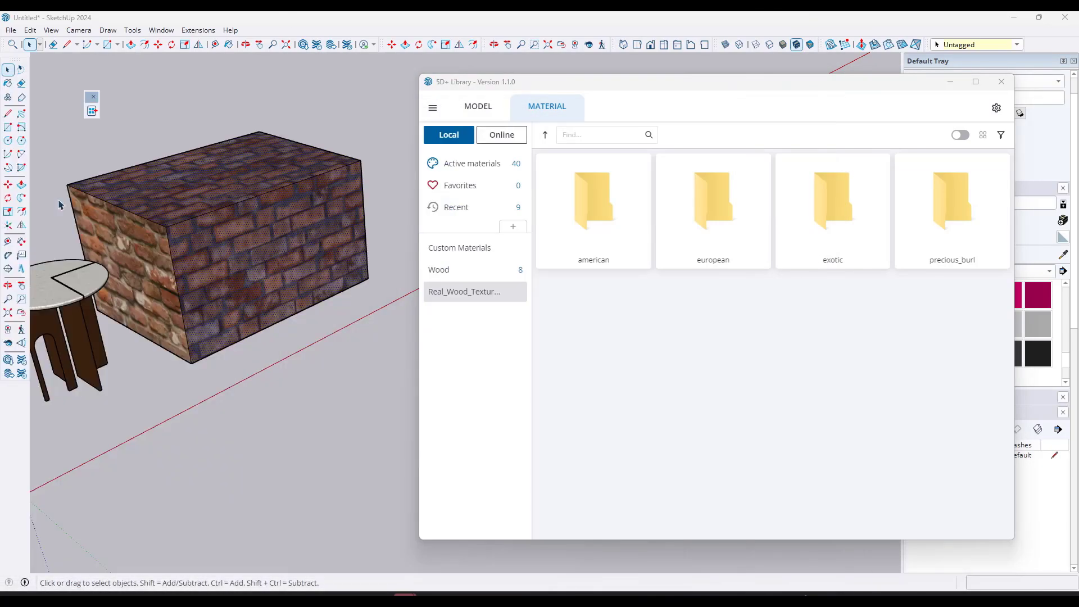
pyautogui.rightClick(637, 318)
pyautogui.click(677, 334)
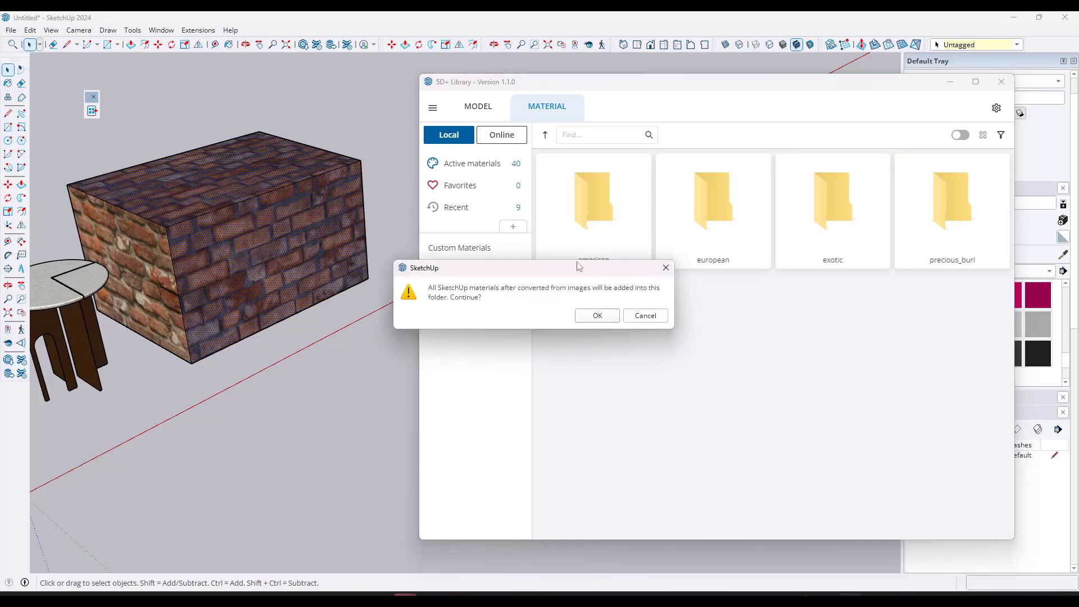
pyautogui.click(597, 316)
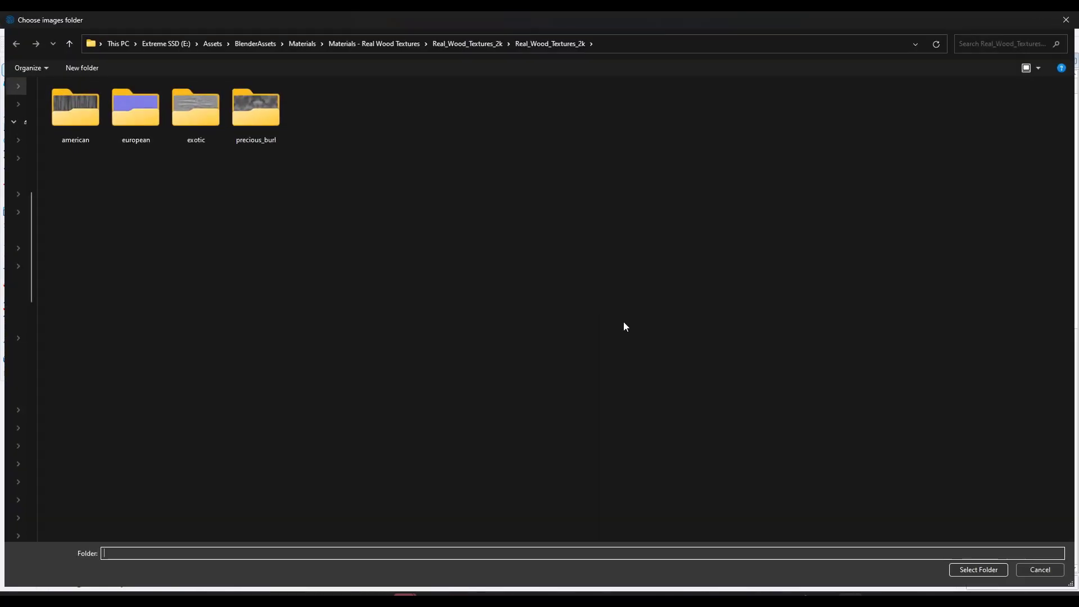
pyautogui.click(979, 570)
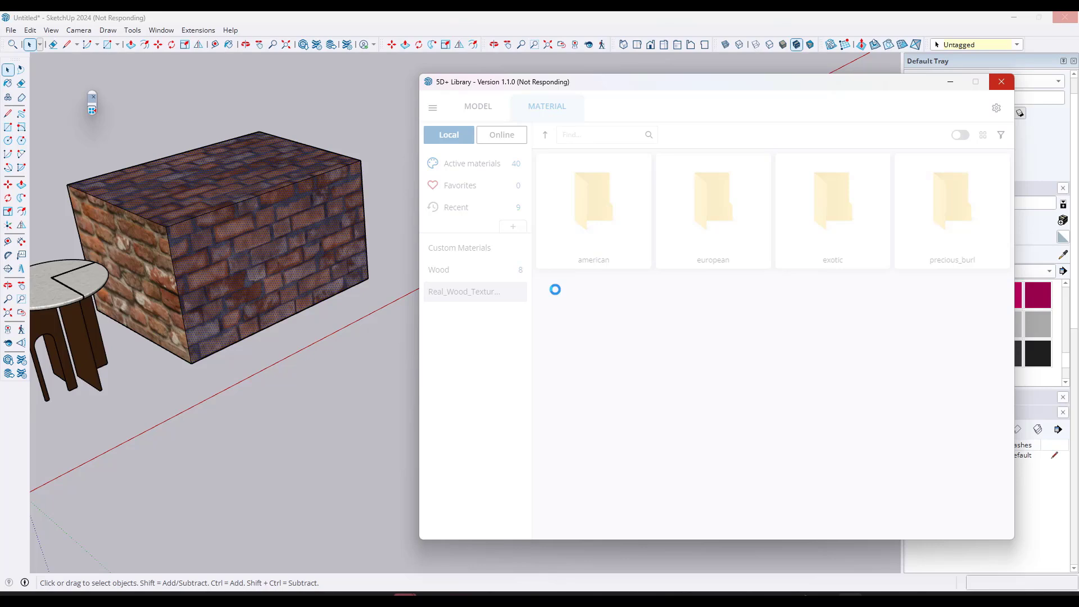
pyautogui.scroll(-18, 432, 268)
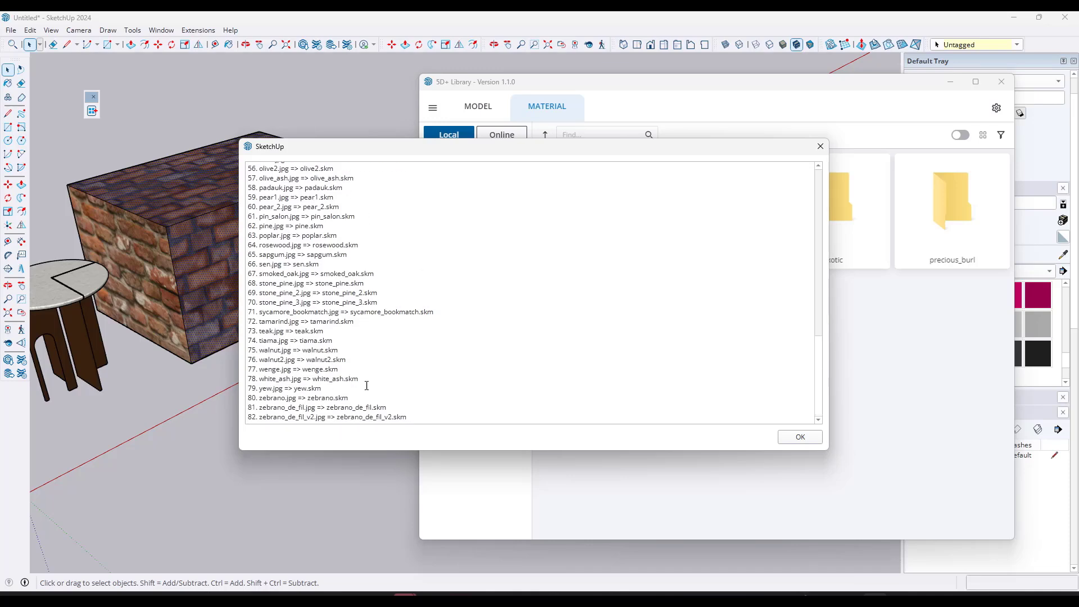
pyautogui.click(800, 437)
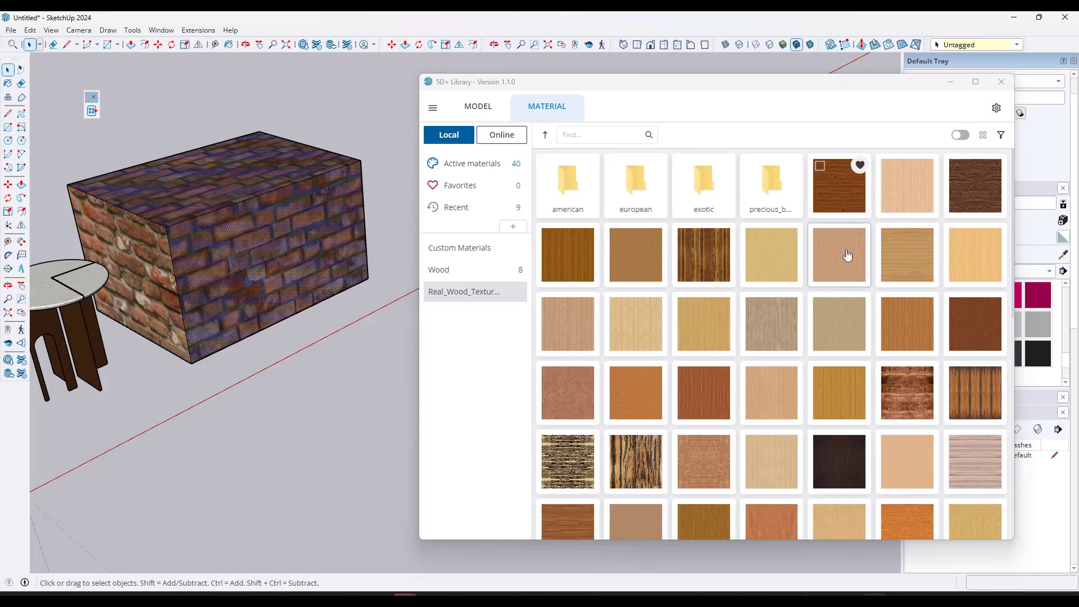
# Step: Apply the converted cedar-lebanon material to the selected faces of the box and inspect its grain up close
pyautogui.scroll(-1, 827, 322)
pyautogui.scroll(-1, 827, 322)
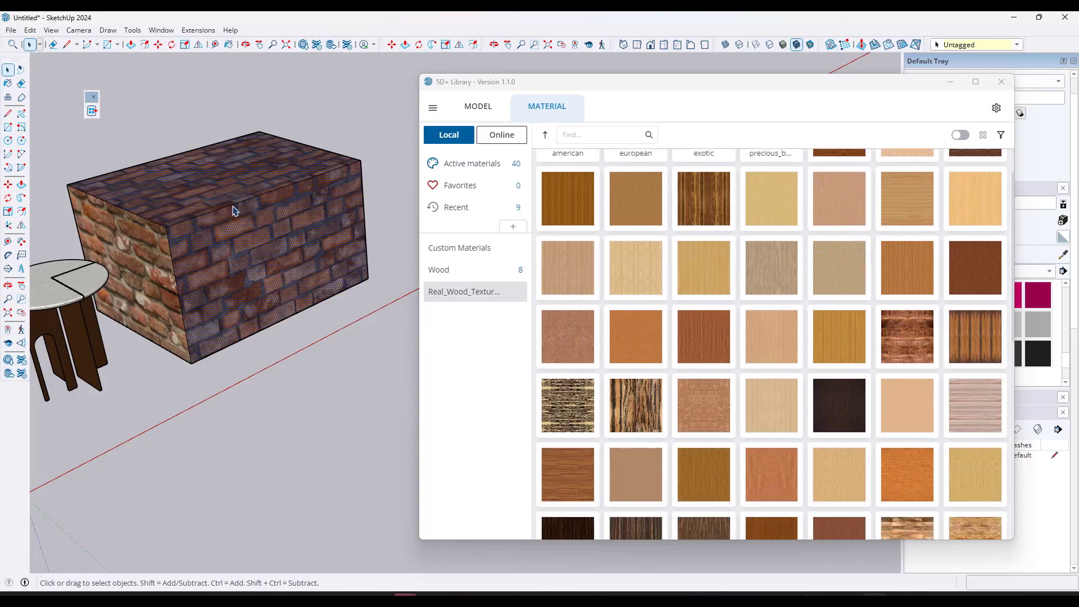
pyautogui.click(633, 351)
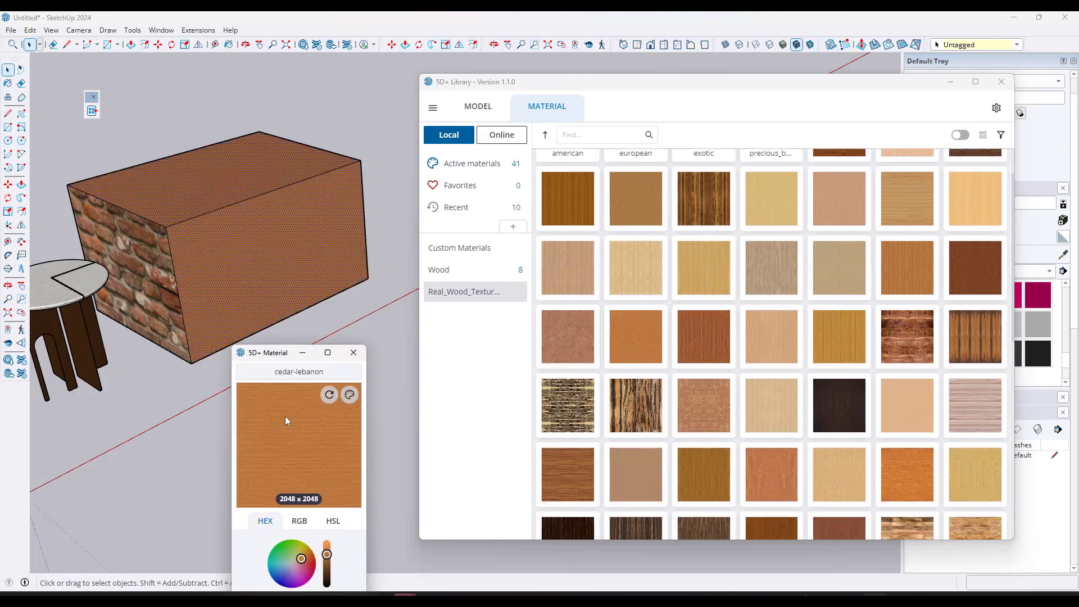
pyautogui.scroll(3, 193, 212)
pyautogui.scroll(-1, 200, 284)
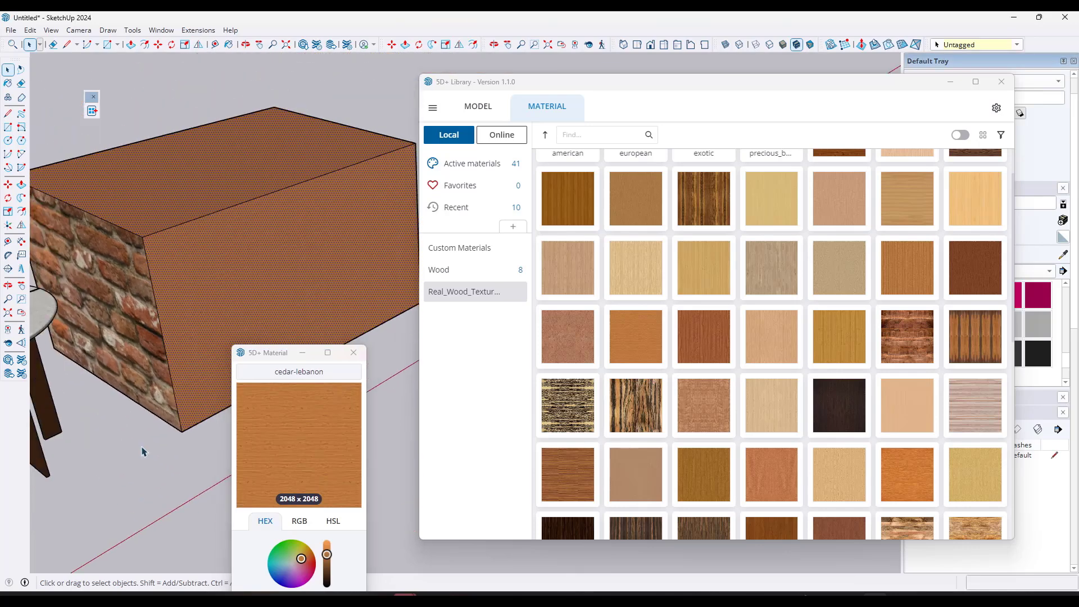
pyautogui.scroll(3, 209, 251)
pyautogui.scroll(-2, 193, 258)
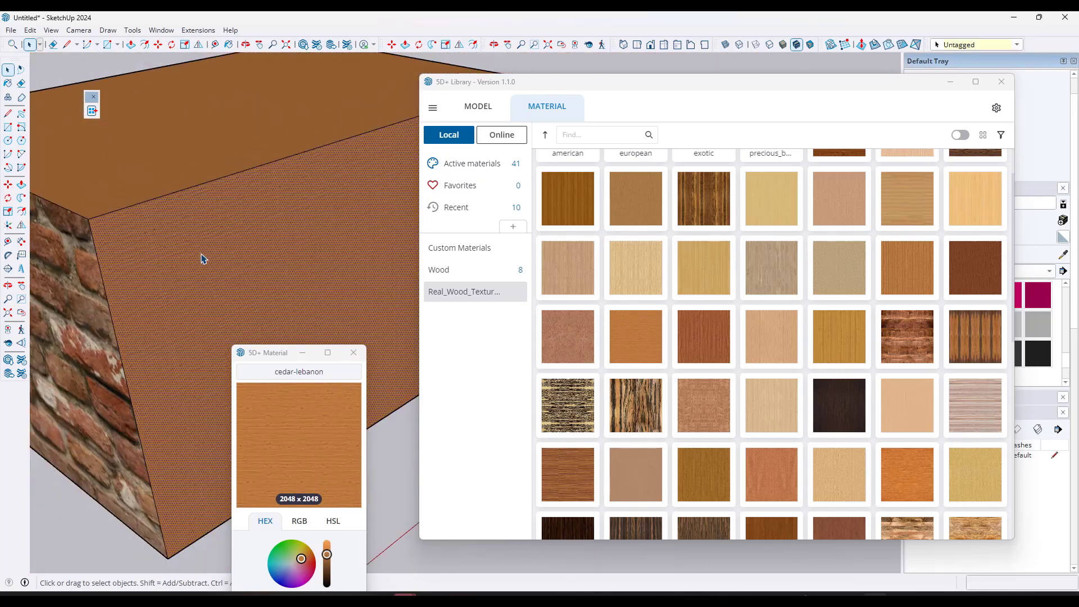
# Step: Apply the ebene_blanc_2 material to the selected box faces and look through the rest of the converted wood materials
pyautogui.click(636, 404)
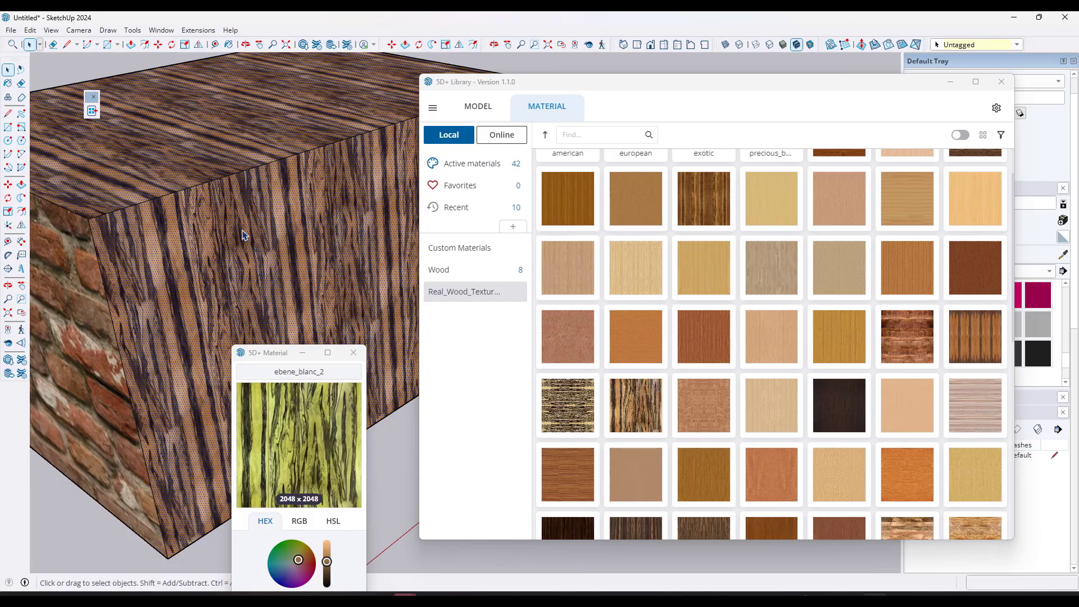
pyautogui.scroll(-5, 242, 235)
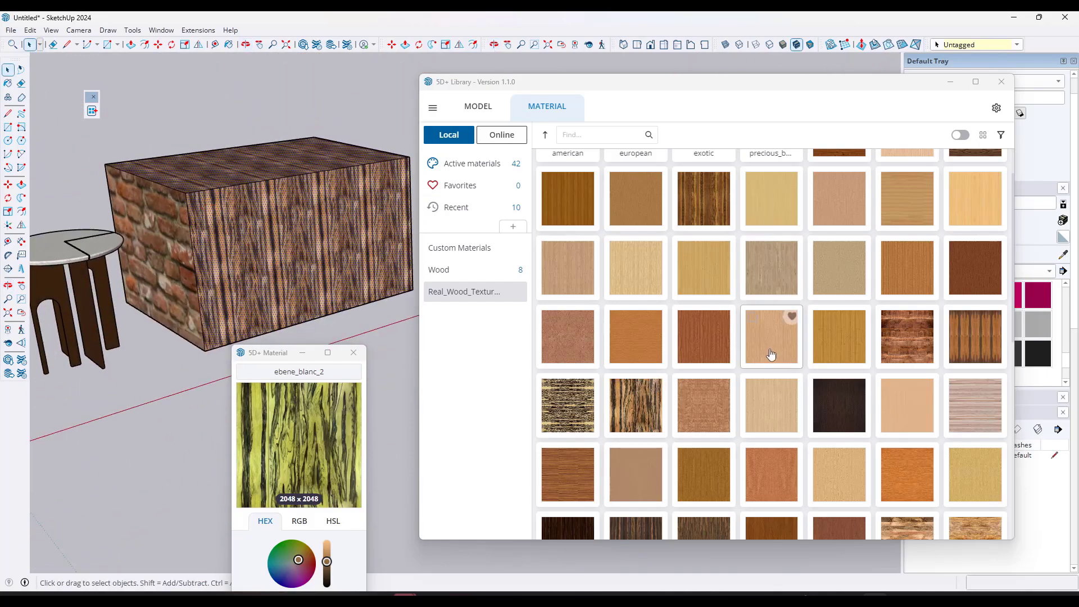
pyautogui.scroll(-5, 771, 354)
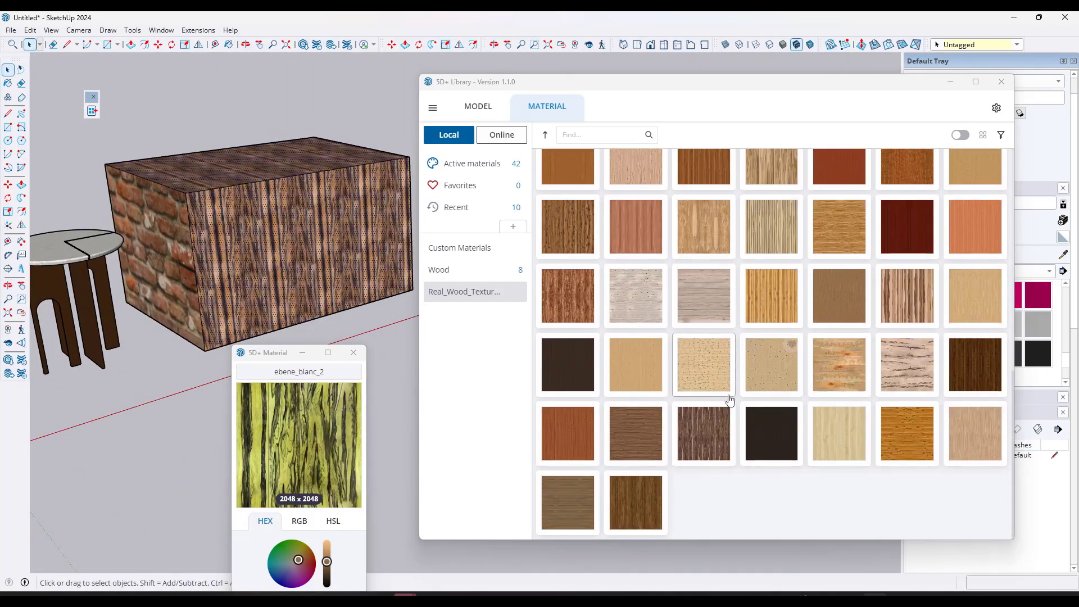
pyautogui.moveTo(246, 156); pyautogui.dragTo(285, 247, button='middle')
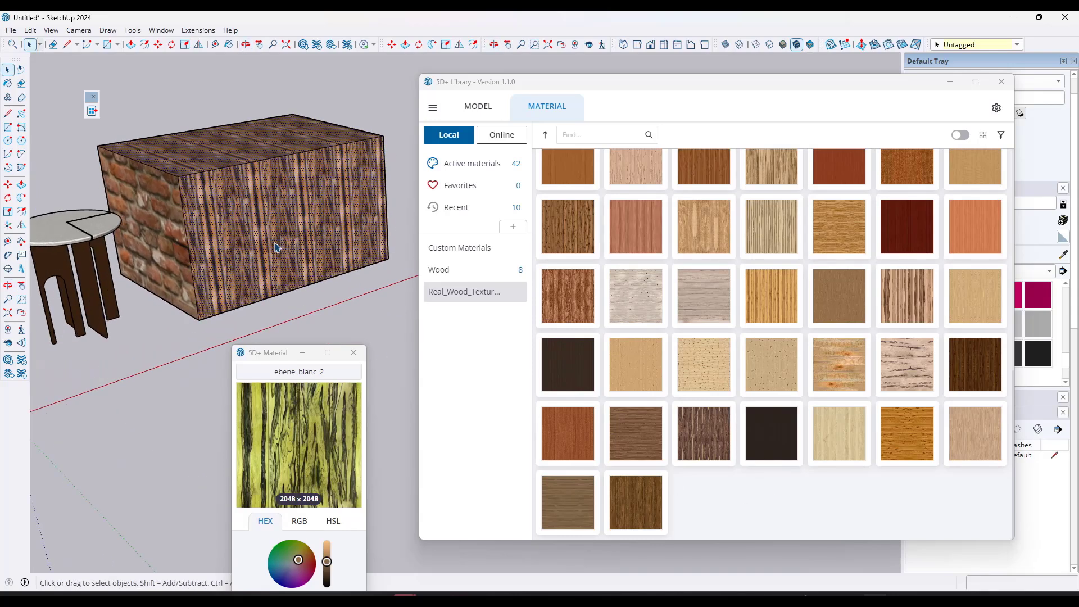